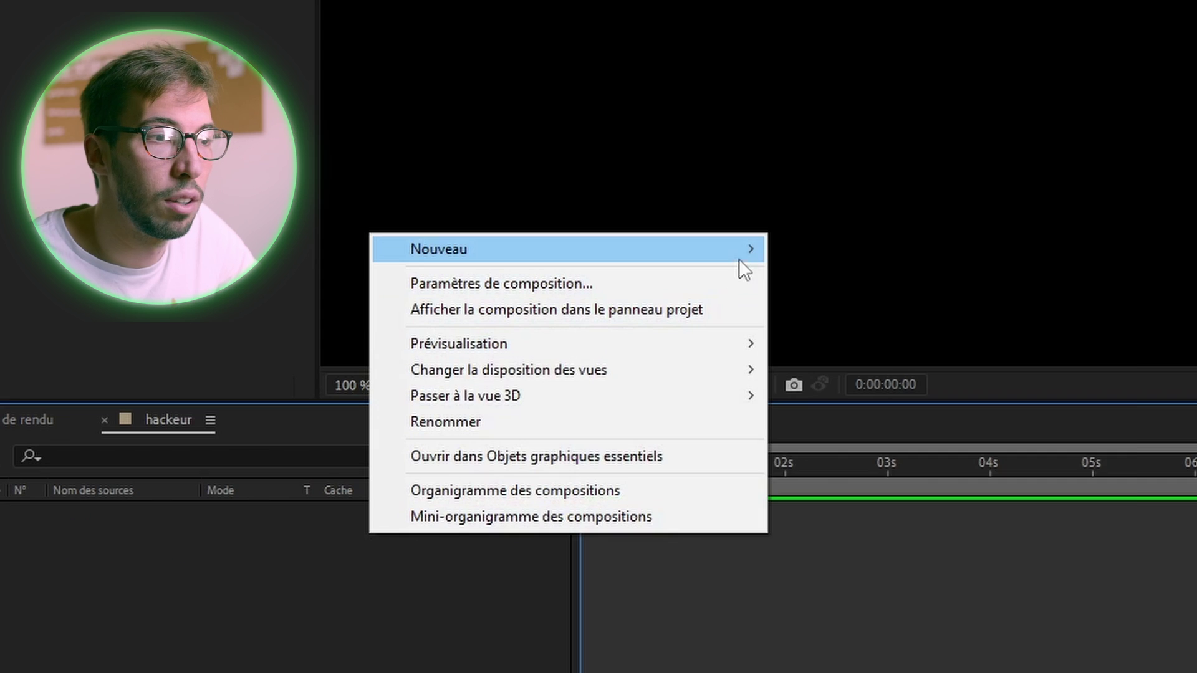
Step: Create a text layer reading "Ecriture de Hackeru" and centre it in the composition
click(491, 443)
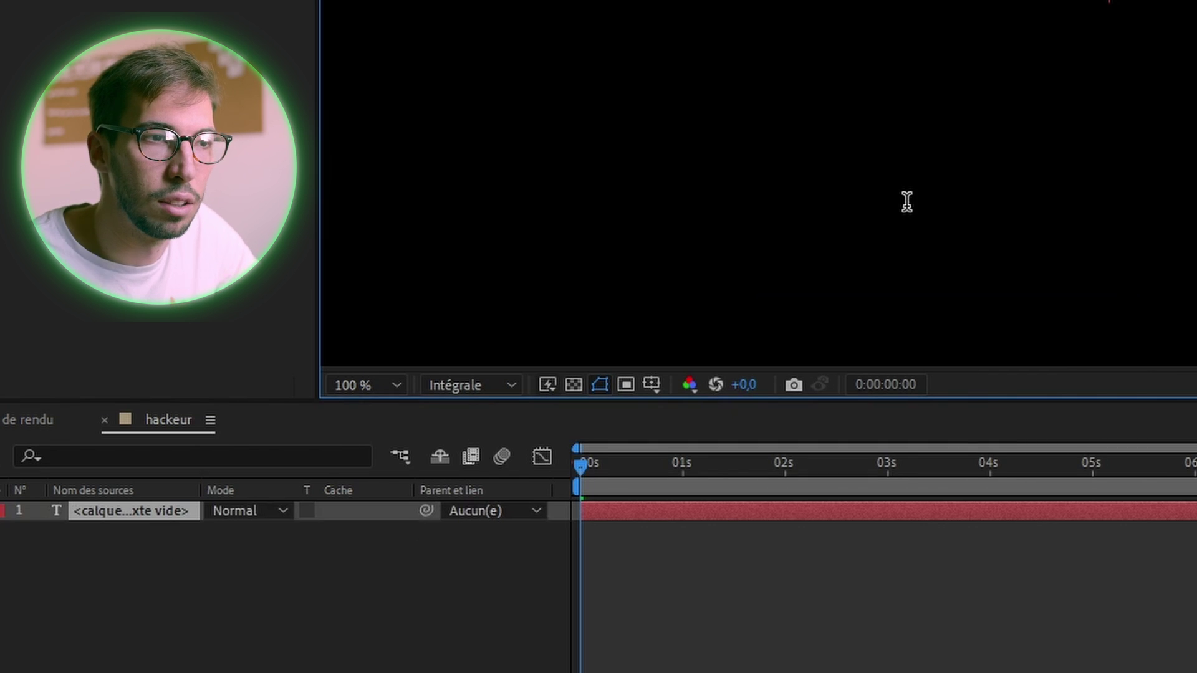
text(Ec)
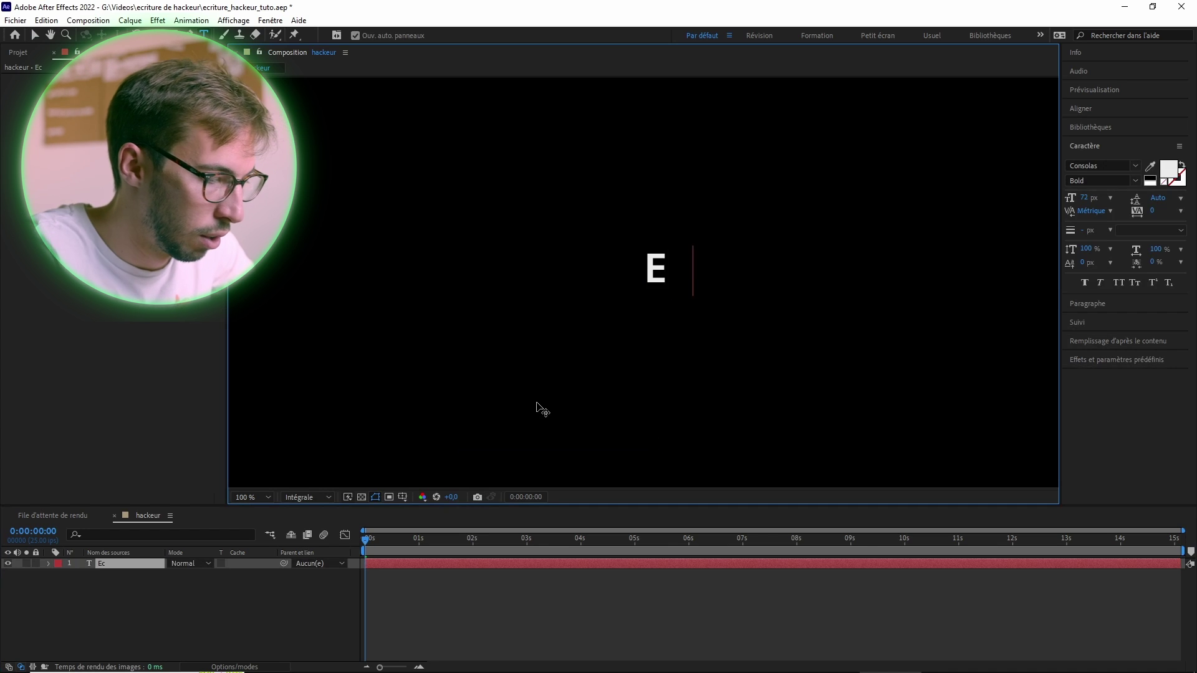
text(riture de )
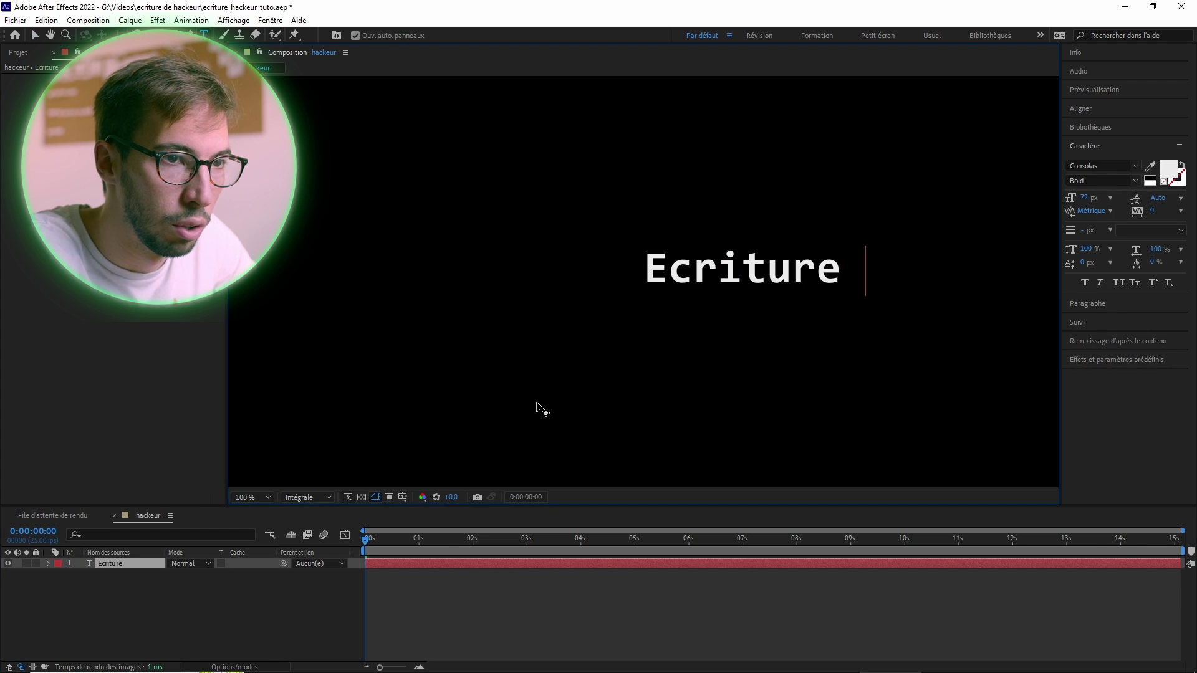
text(Ha)
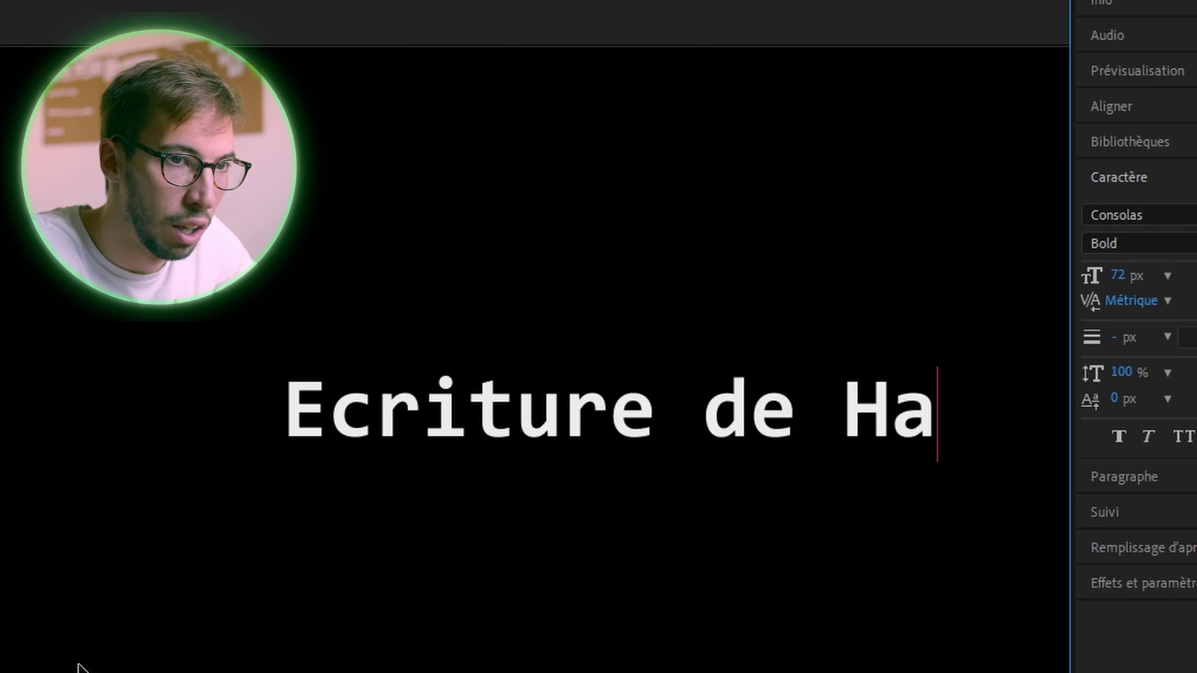
text(ckeru)
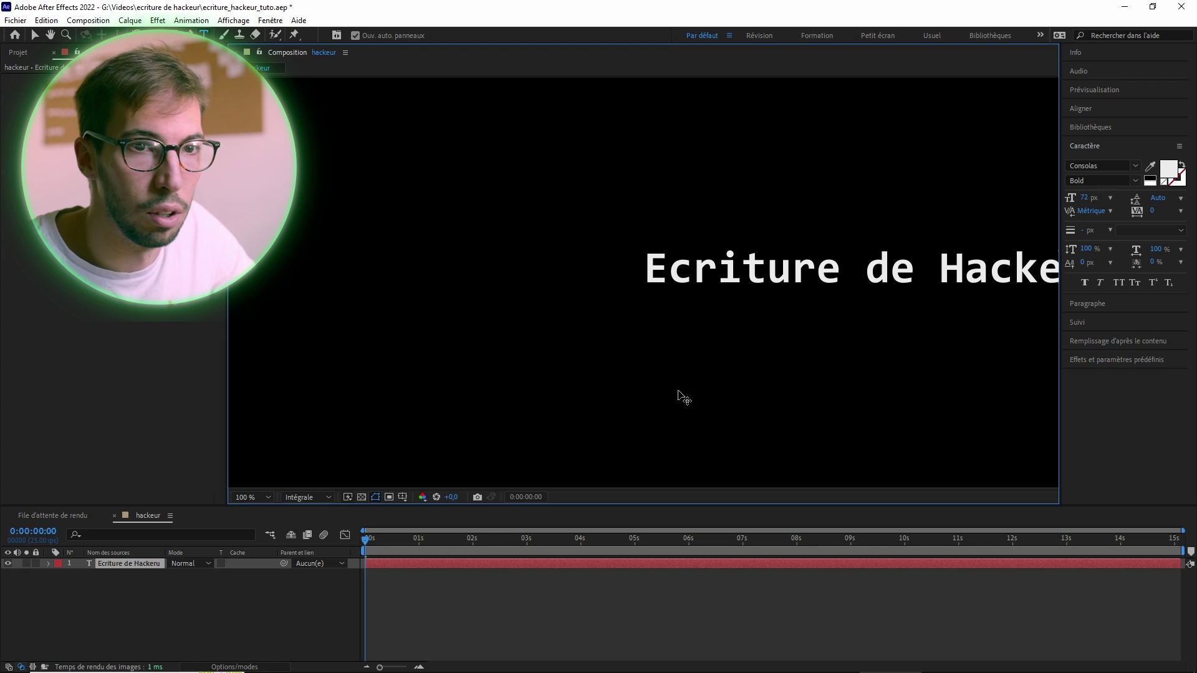
click(1085, 111)
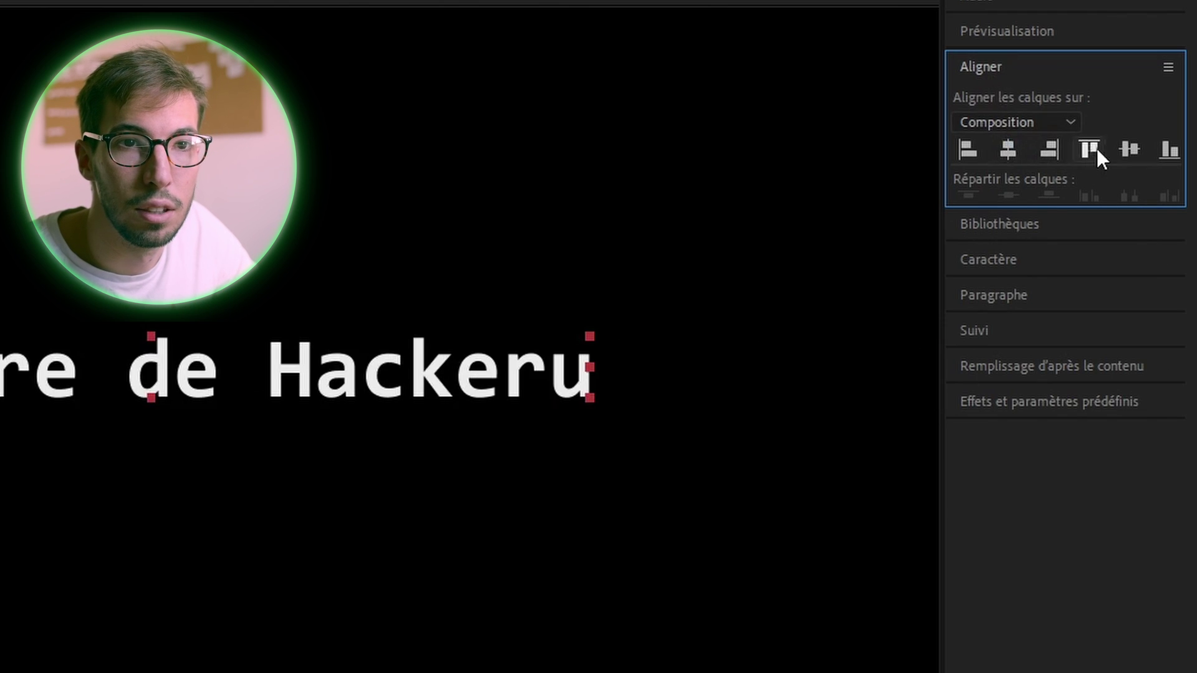
click(1117, 148)
Step: Correct the text to "Écriture de Hackeur" and centre the layer horizontally and vertically in the composition again
click(433, 284)
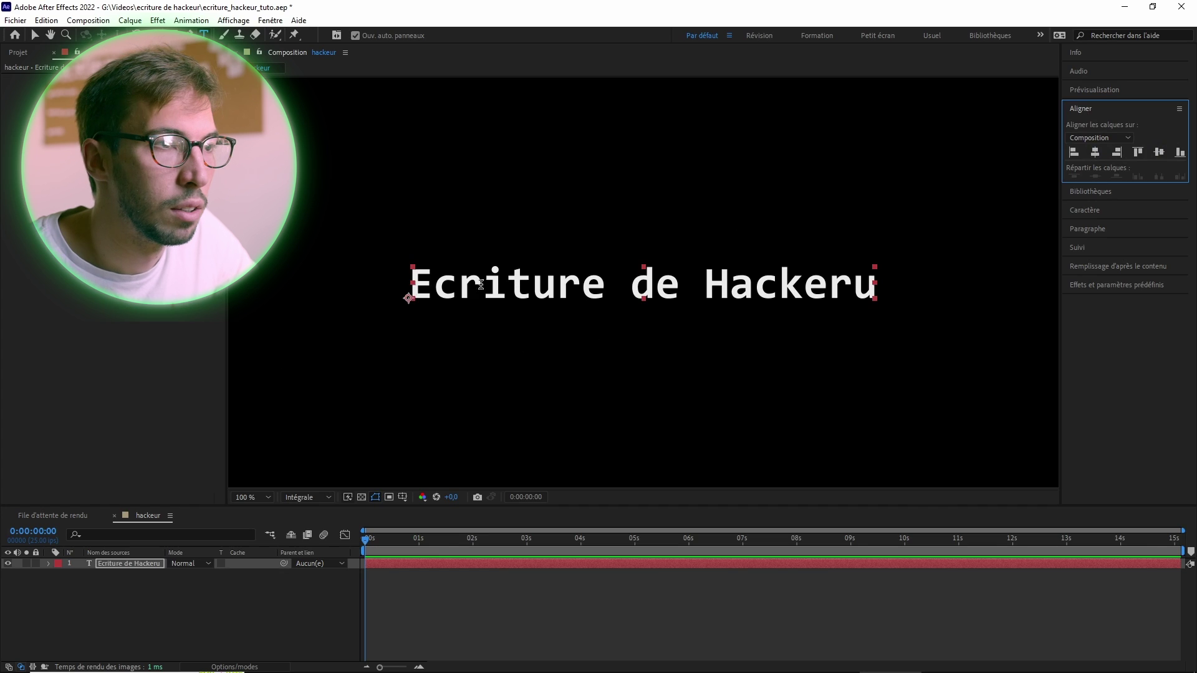
key(BackSpace)
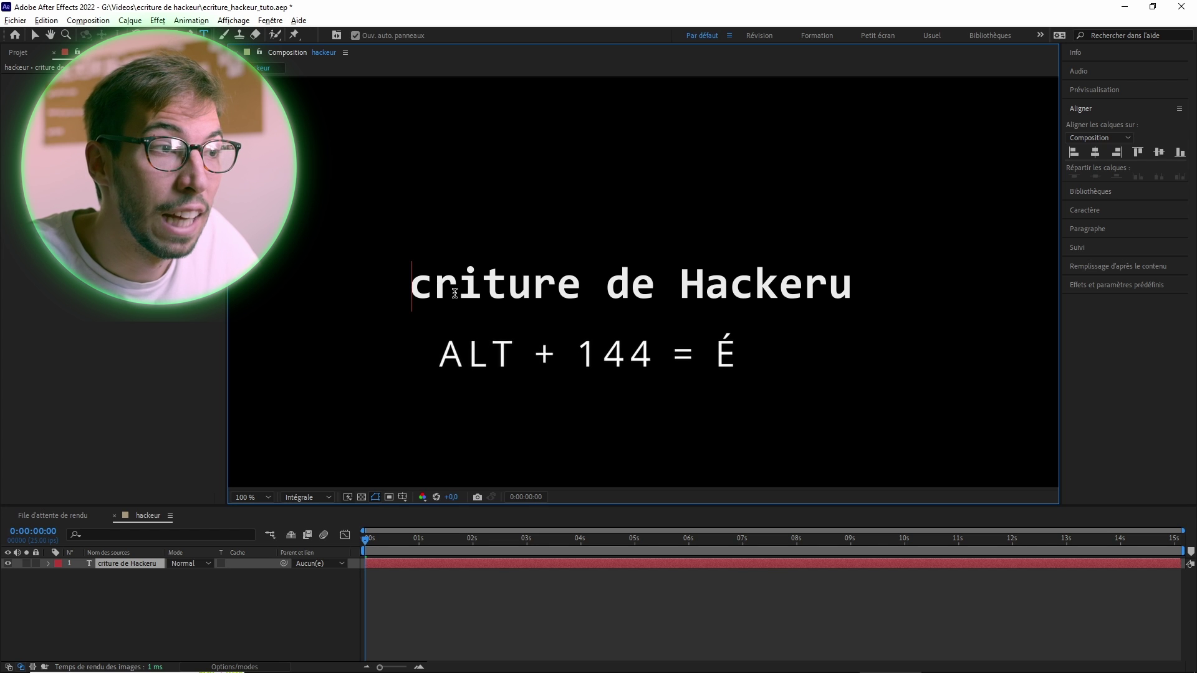
text(É)
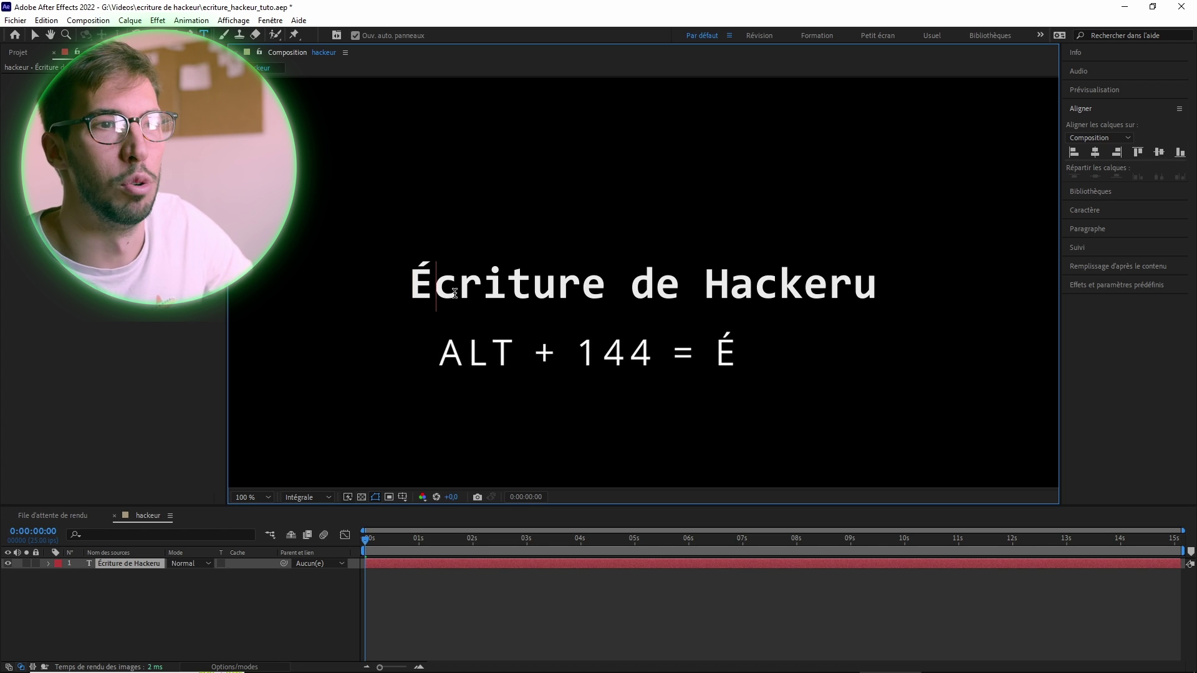
click(855, 290)
key(BackSpace)
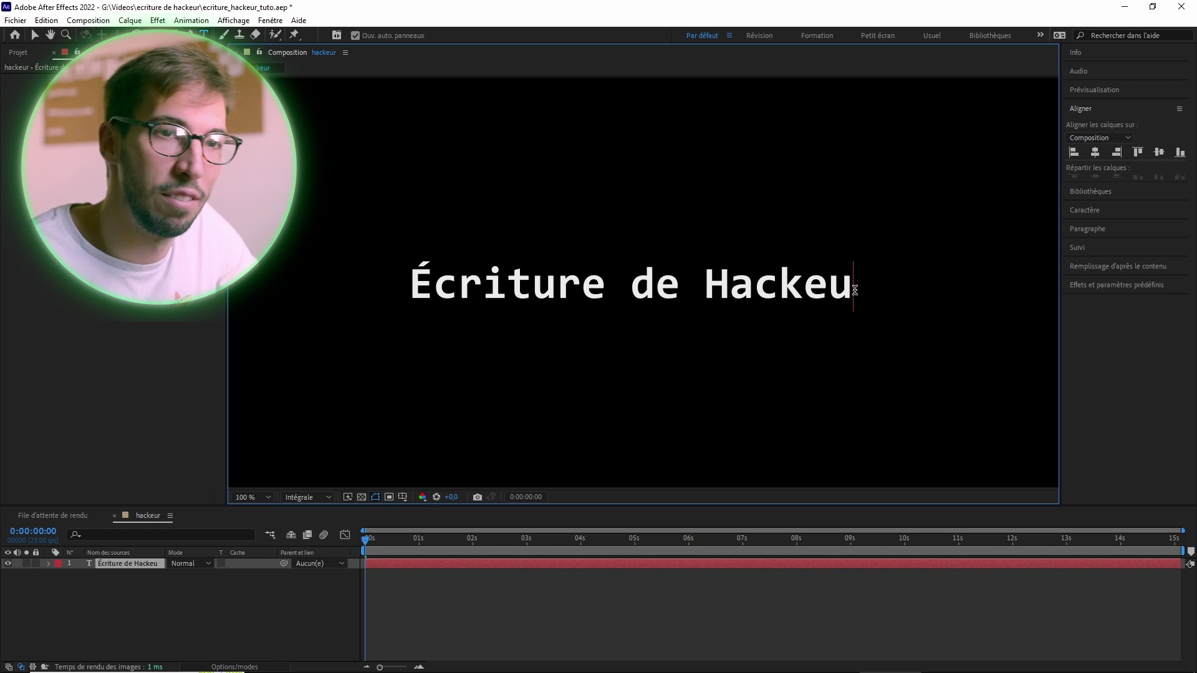
click(1095, 154)
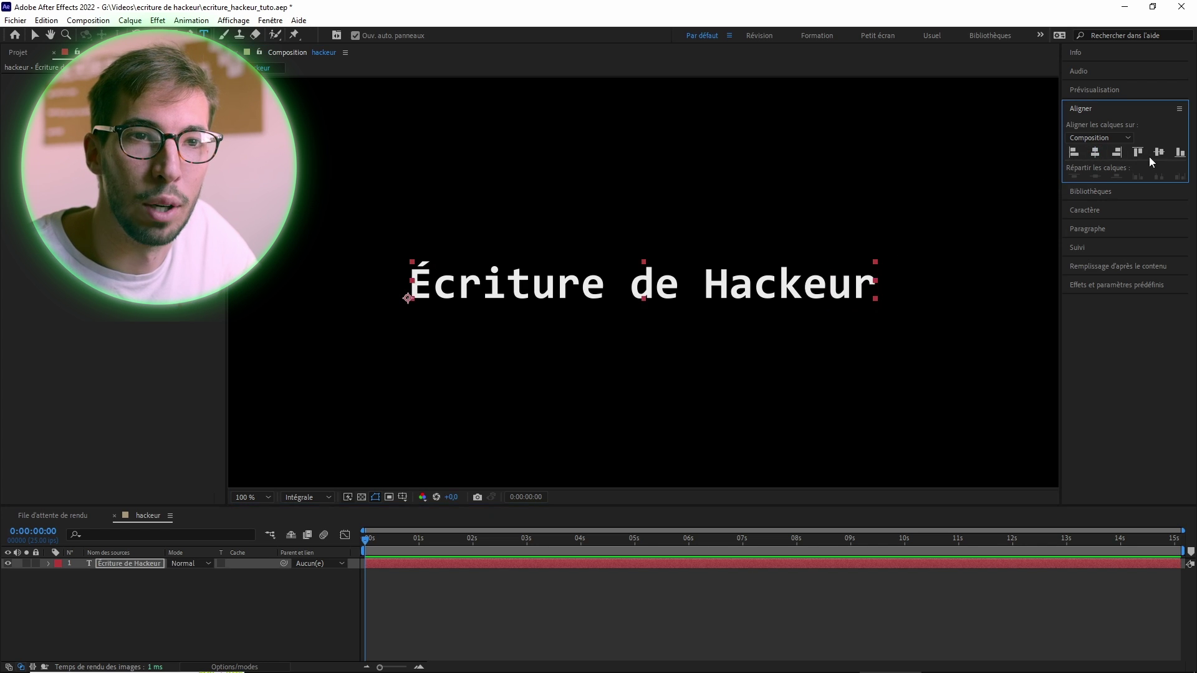
click(1159, 156)
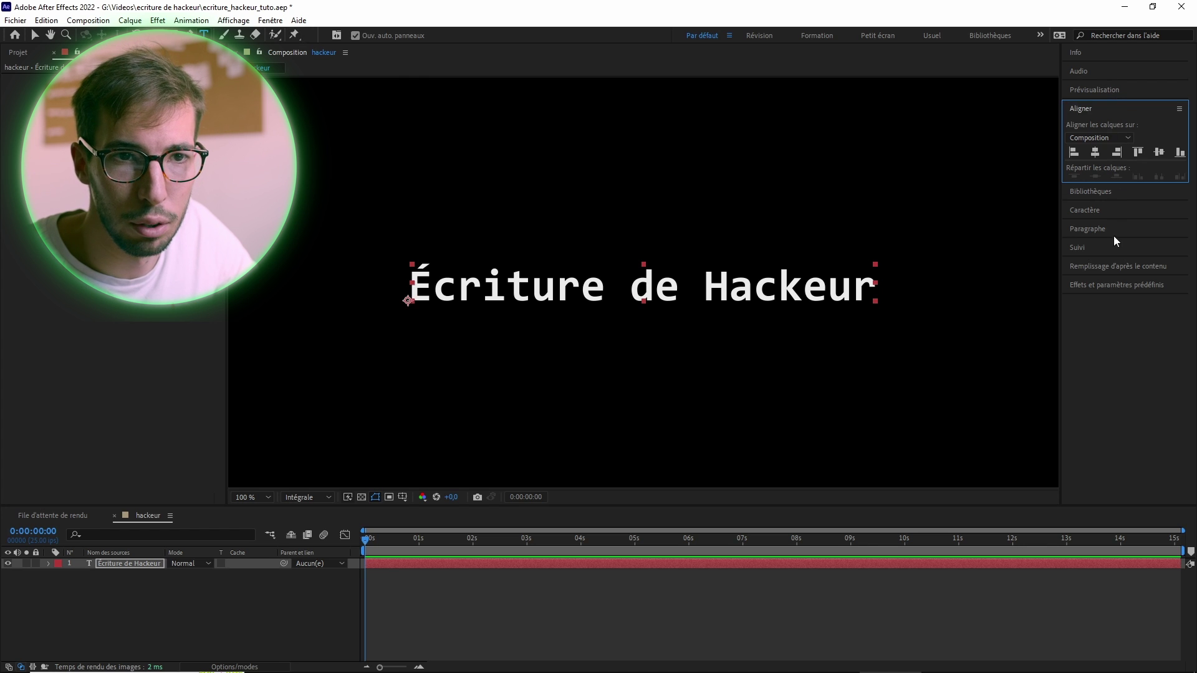
Step: Switch the workspace to "Tous les panneaux"
click(272, 21)
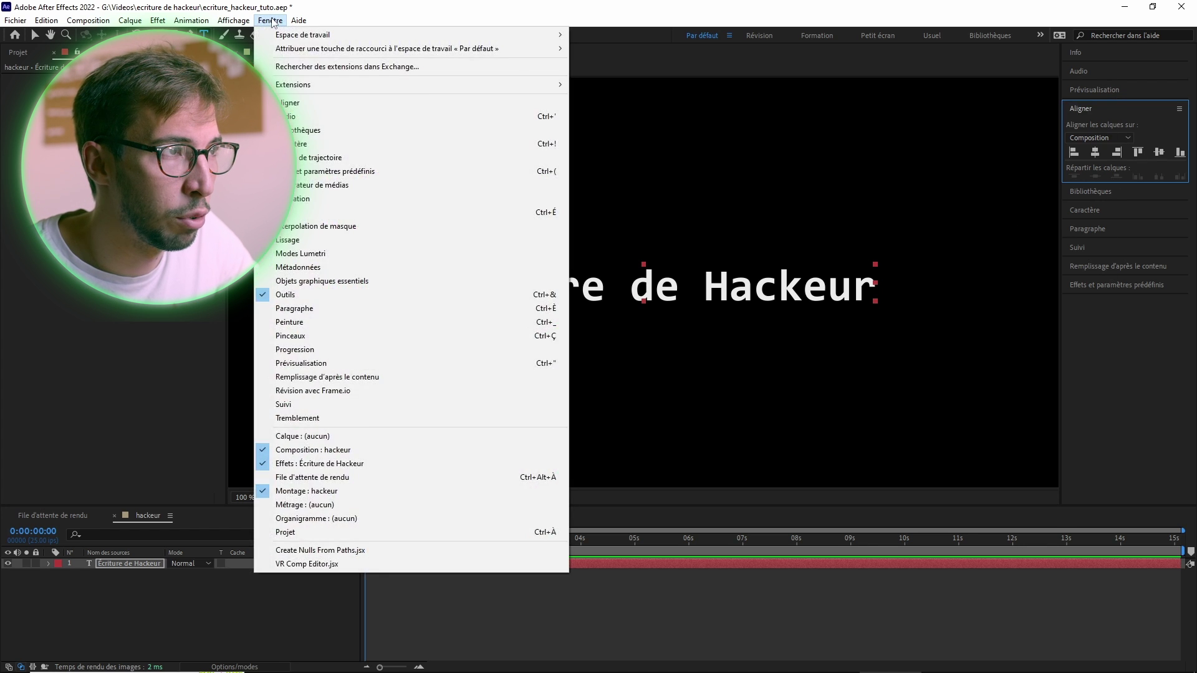
mouse_move(367, 37)
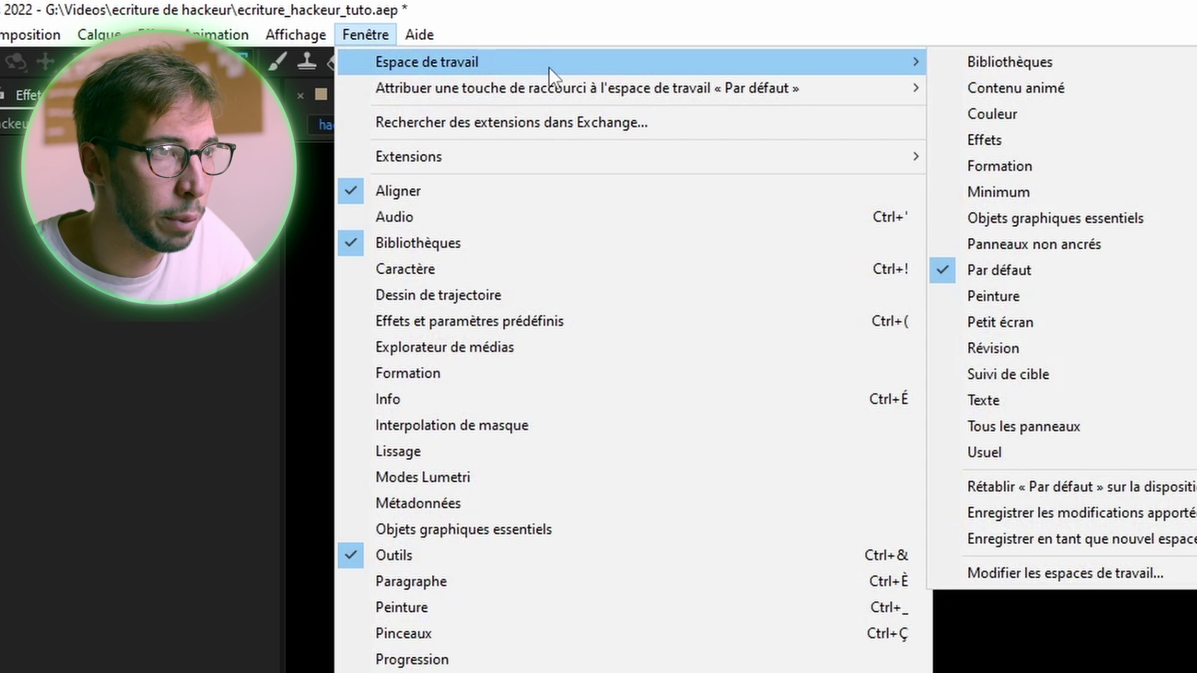
click(1077, 426)
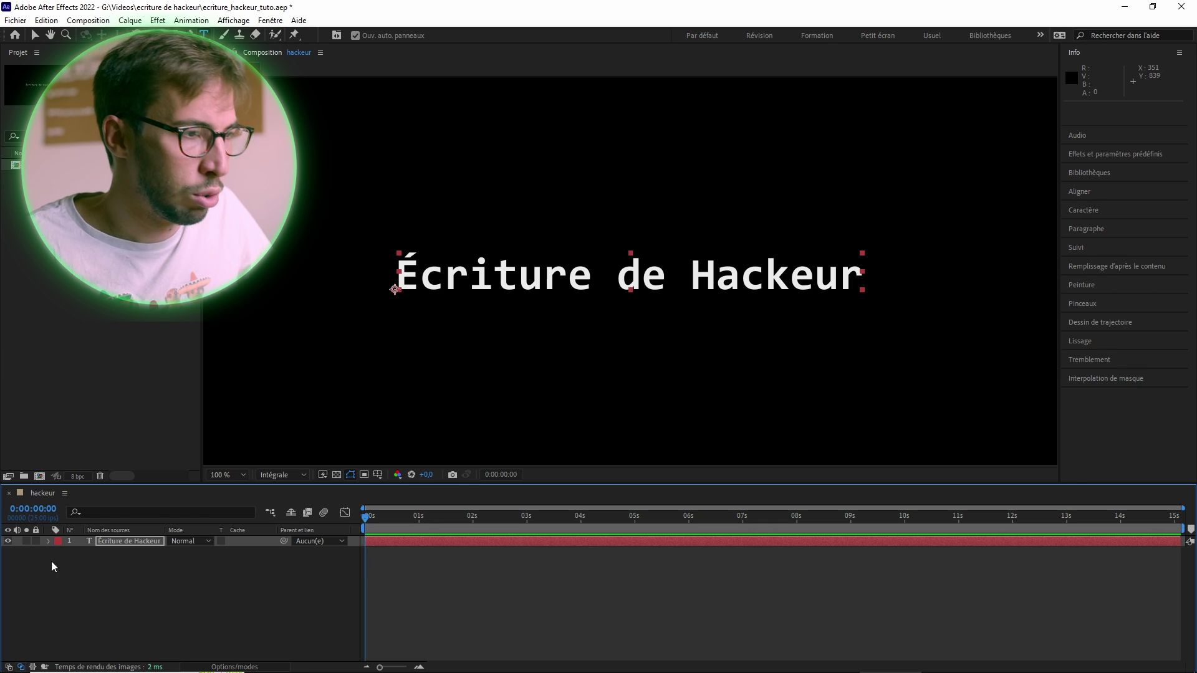
Step: Add an Opacité text animator to the "Écriture de Hackeur" layer and set its opacity to 0 %
click(50, 541)
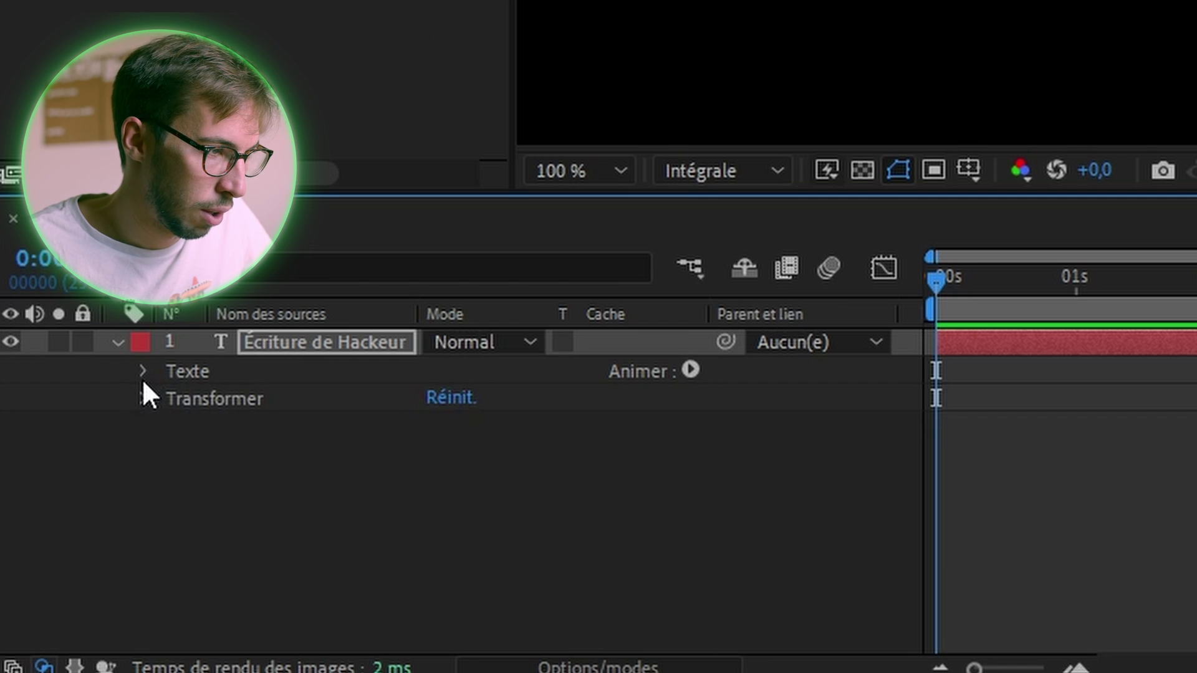
click(142, 370)
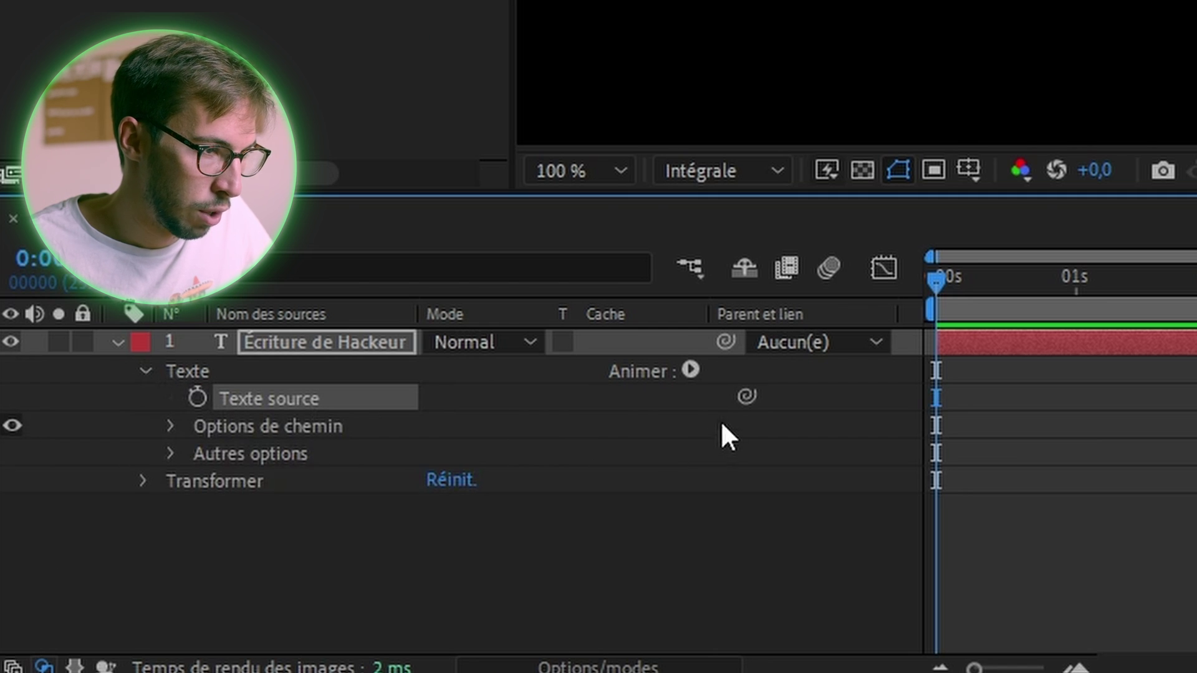
click(690, 370)
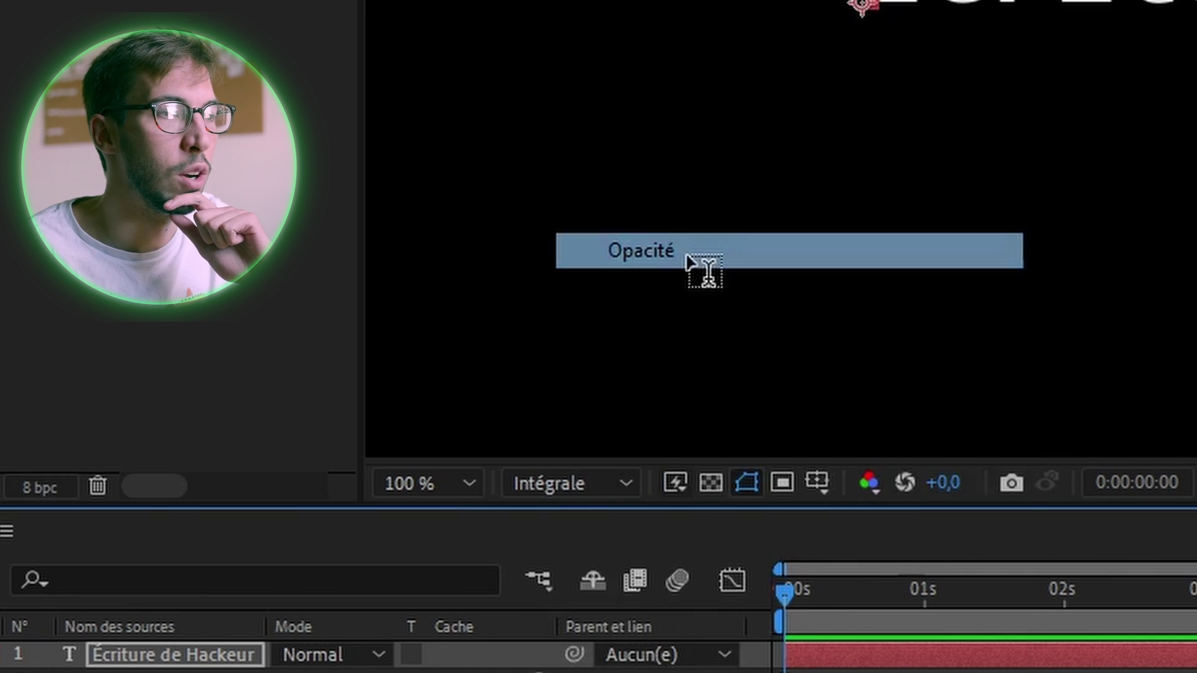
click(688, 262)
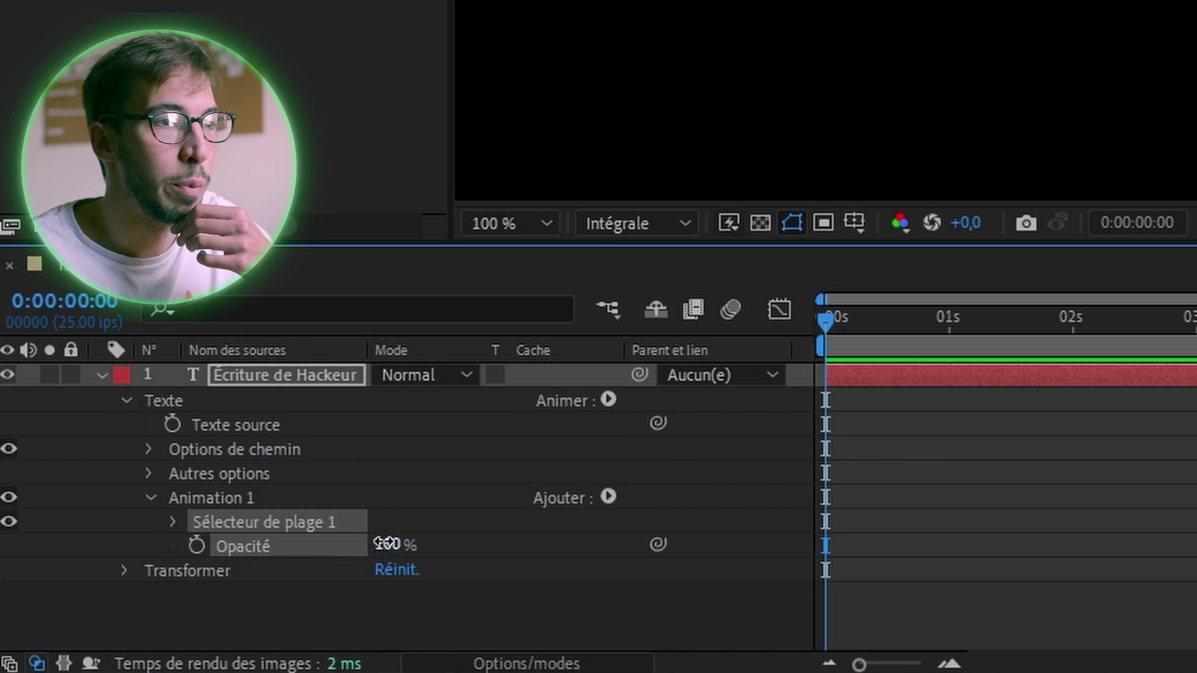
drag(387, 543, 327, 544)
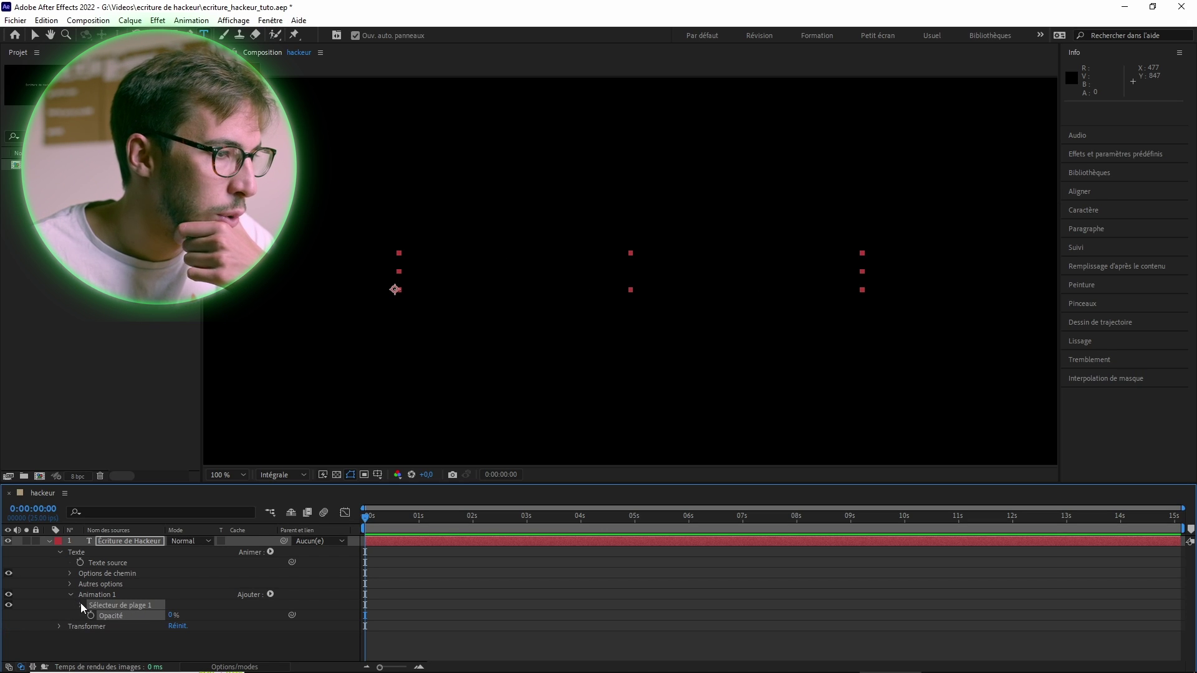
Step: Try out the range selector by changing Début to 36 %, Fin to 79 % and Décalage to -6 %
click(81, 604)
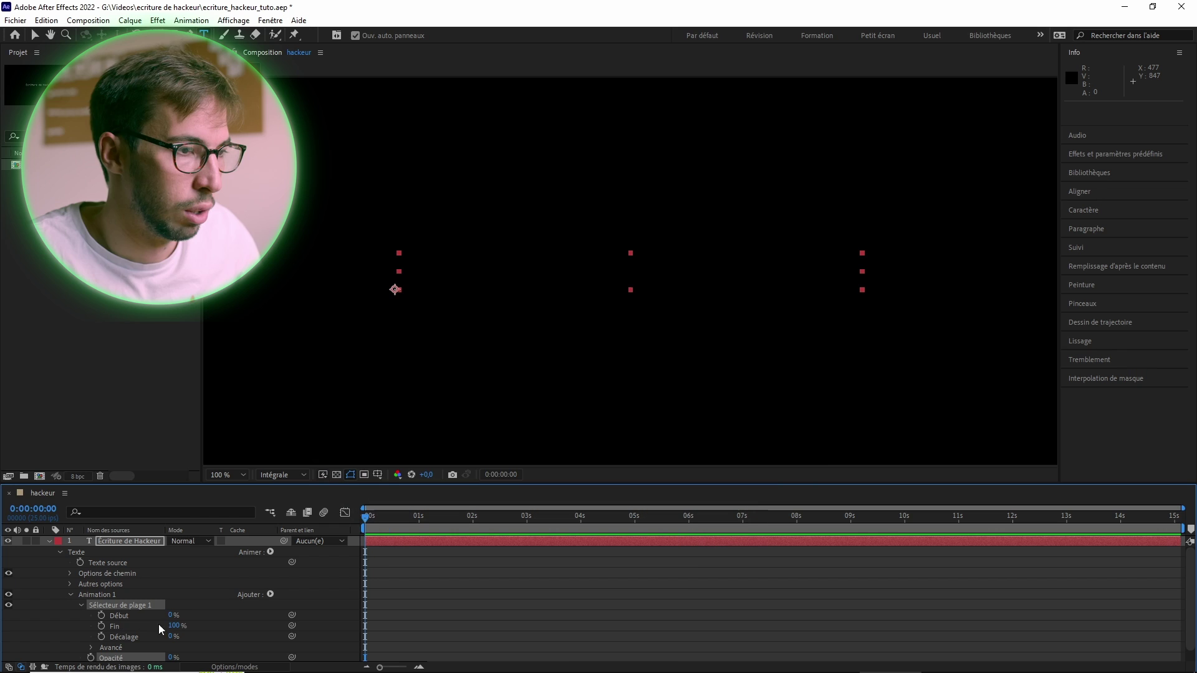
drag(170, 614, 191, 615)
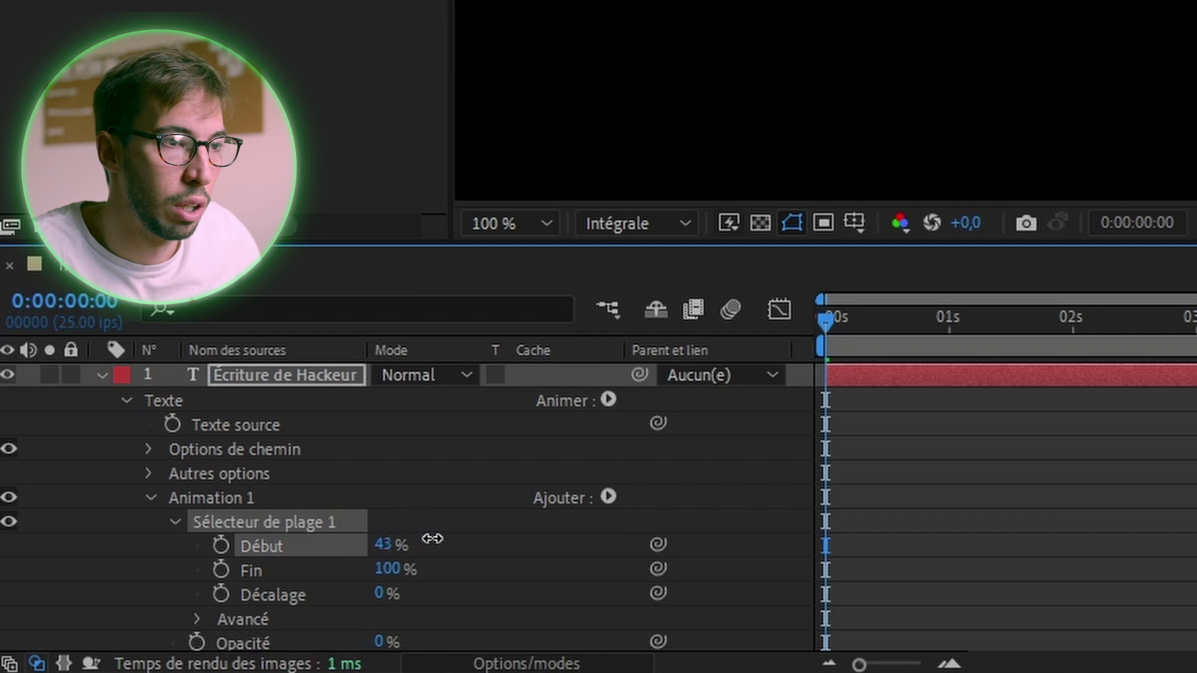
mouse_move(431, 538)
mouse_down()
mouse_move(413, 536)
mouse_move(423, 533)
mouse_up()
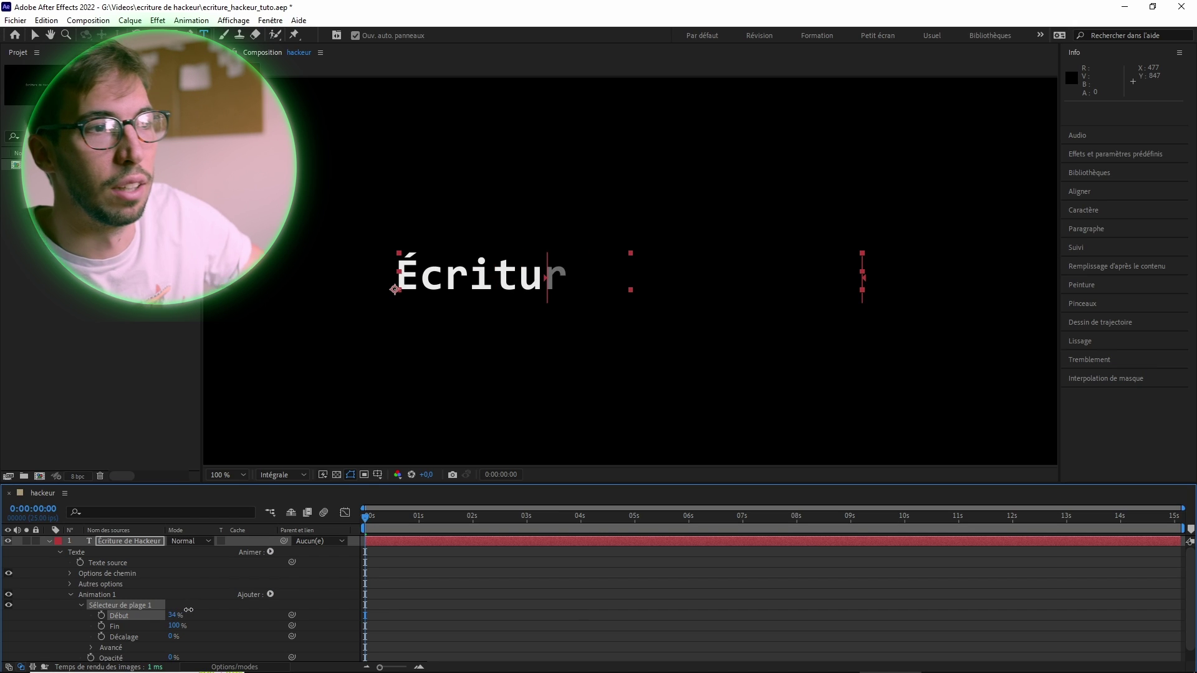
drag(189, 610, 168, 637)
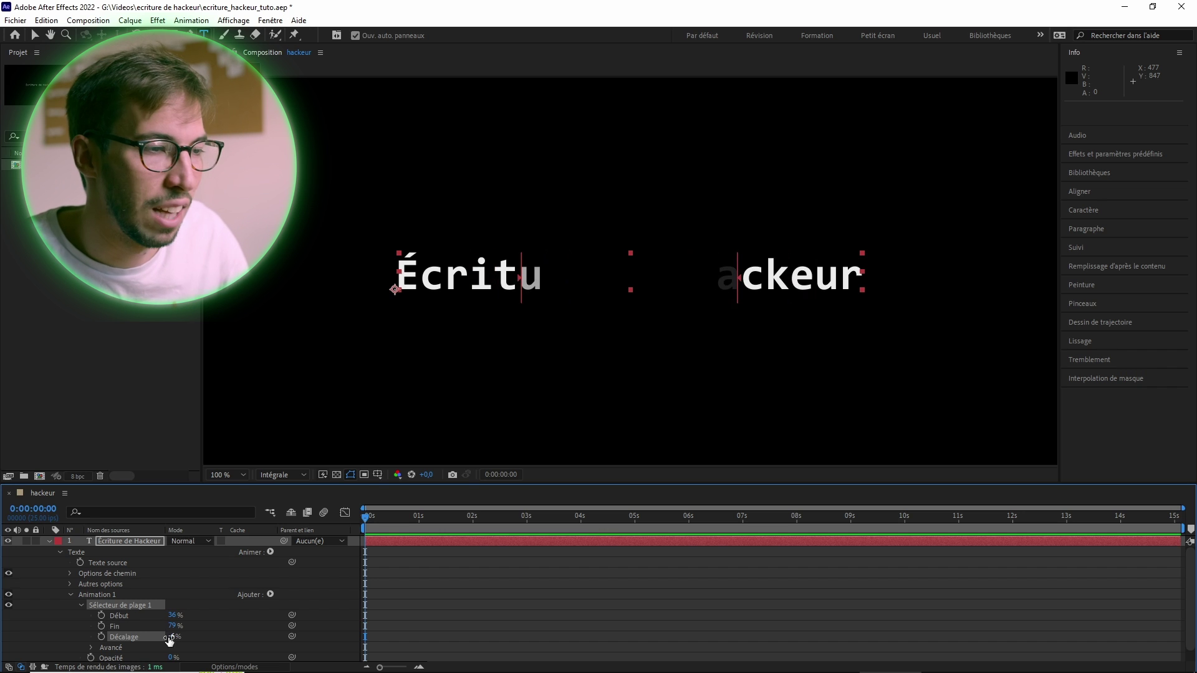
Step: Reset the range selector's Fin and Décalage properties to their default values
right_click(126, 627)
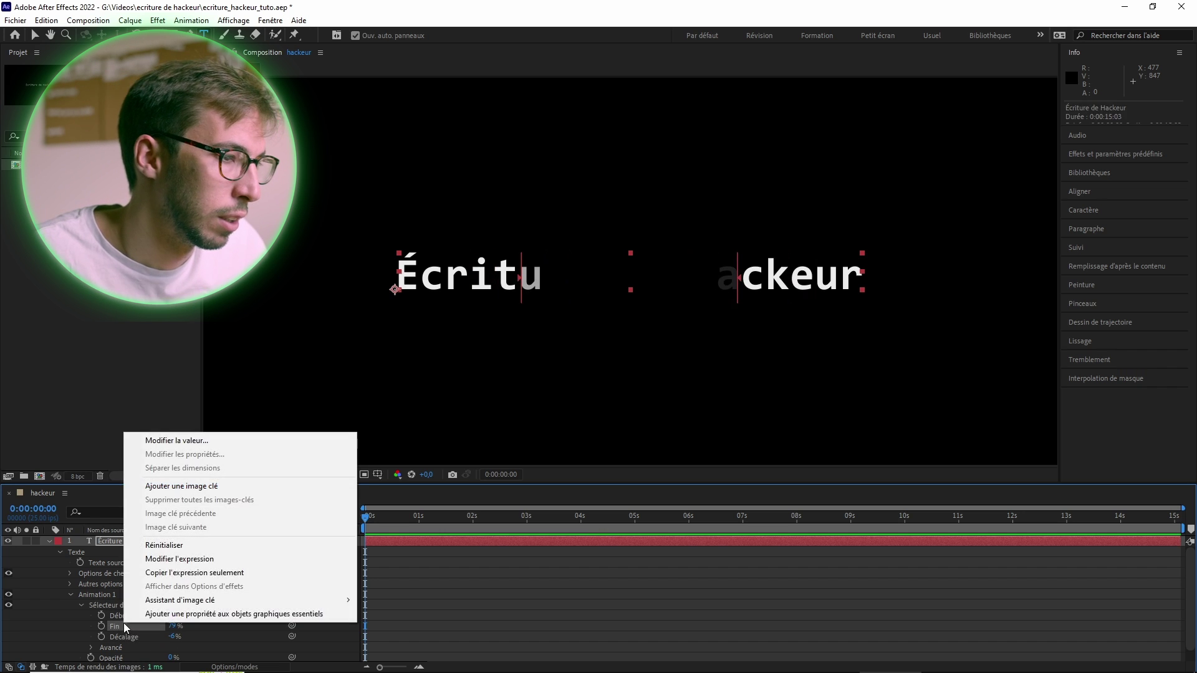
click(171, 547)
right_click(131, 634)
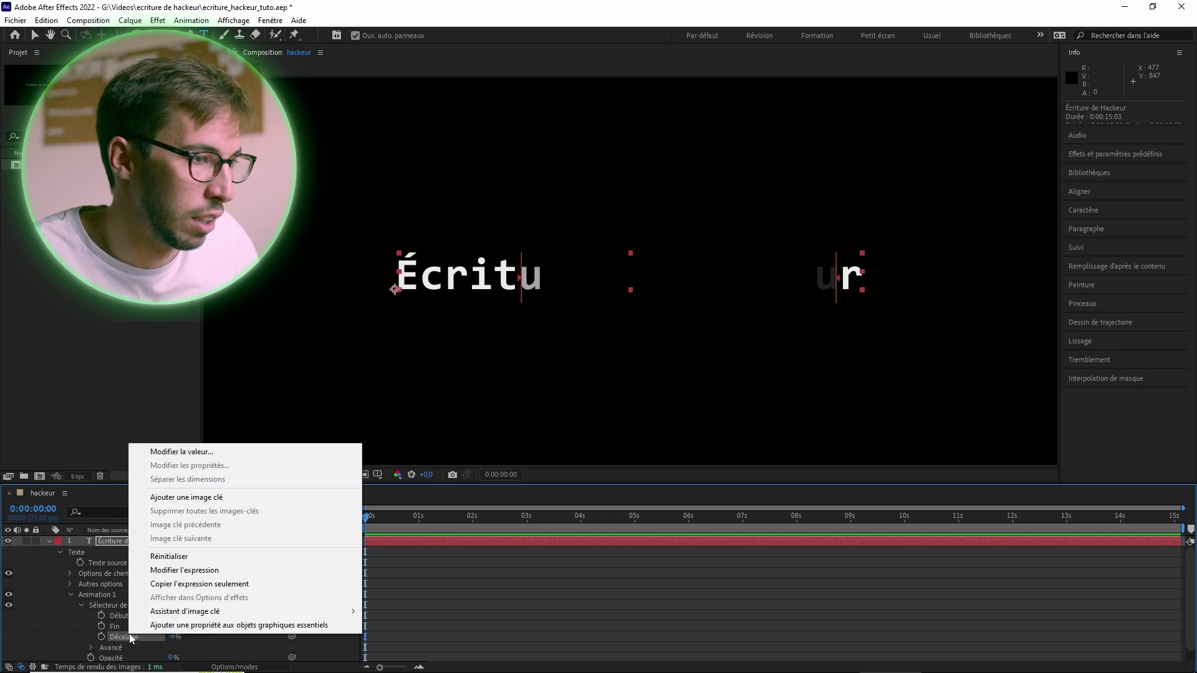
click(168, 557)
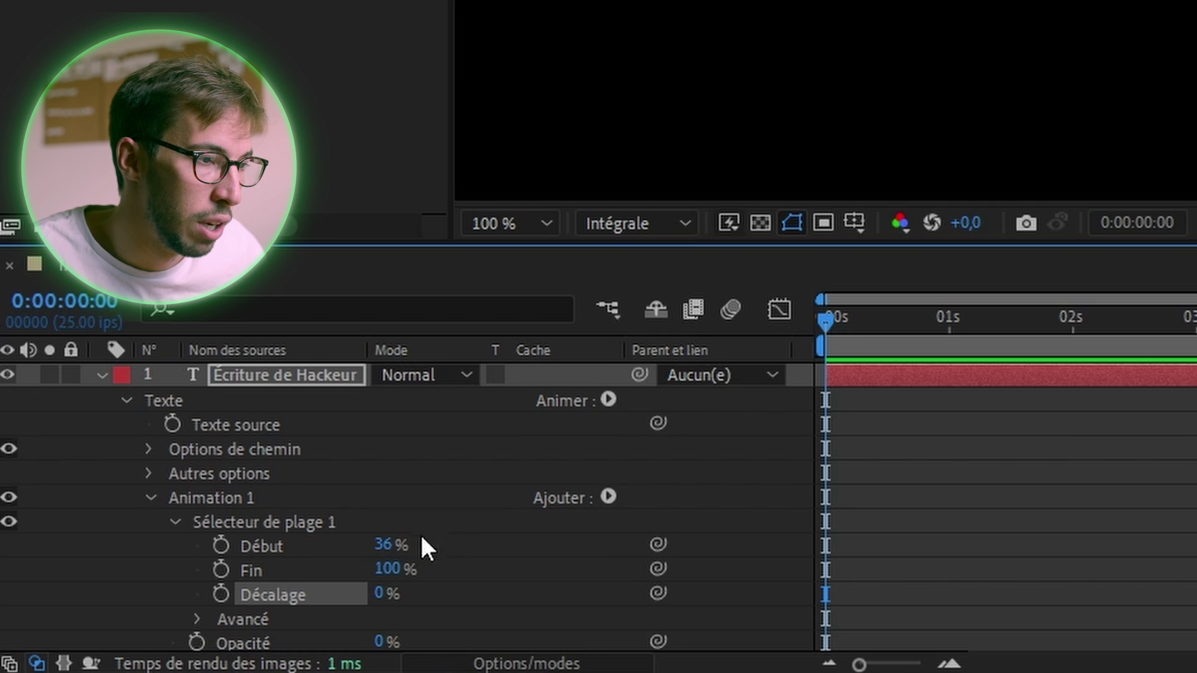
Step: Keyframe the range selector's Début at 0 % at the start of the timeline and at 100 % at 2 seconds
drag(184, 616, 151, 617)
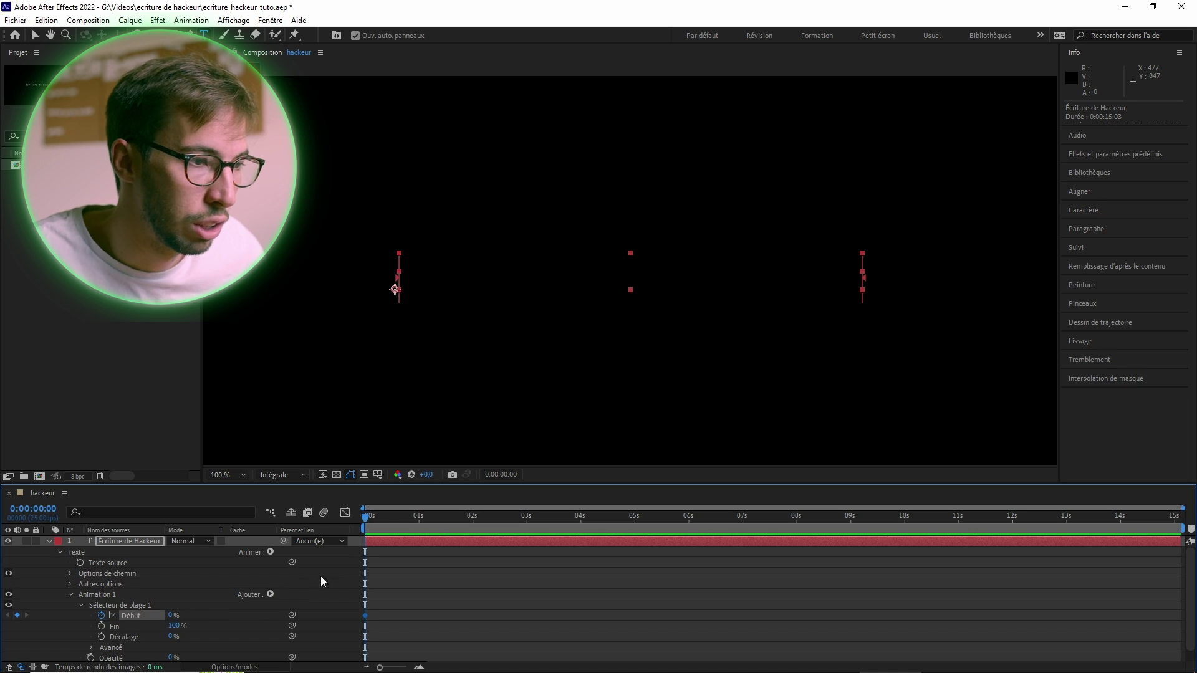
drag(367, 522, 421, 520)
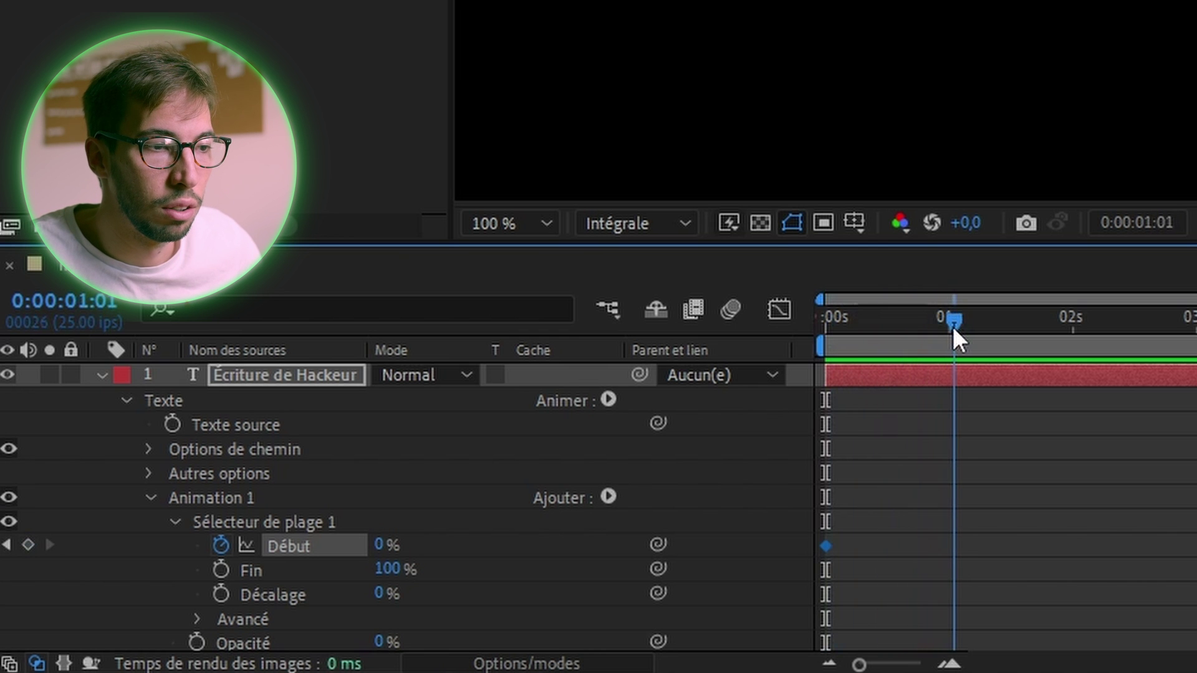
drag(953, 328, 957, 330)
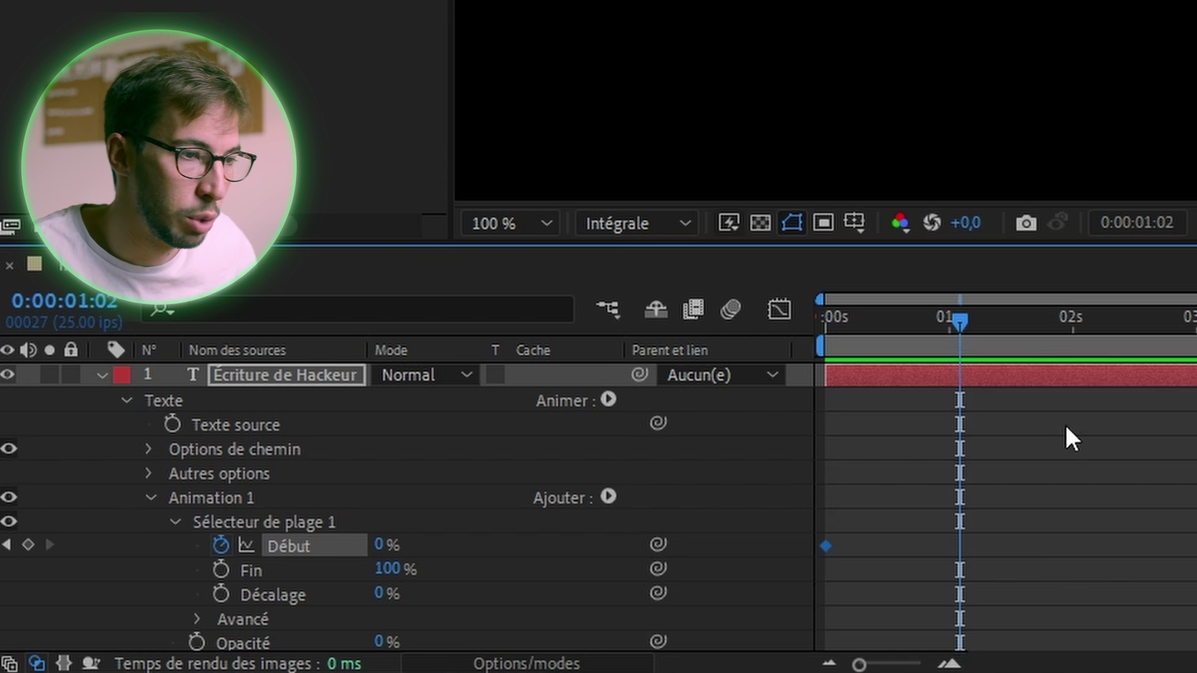
drag(964, 317, 1076, 338)
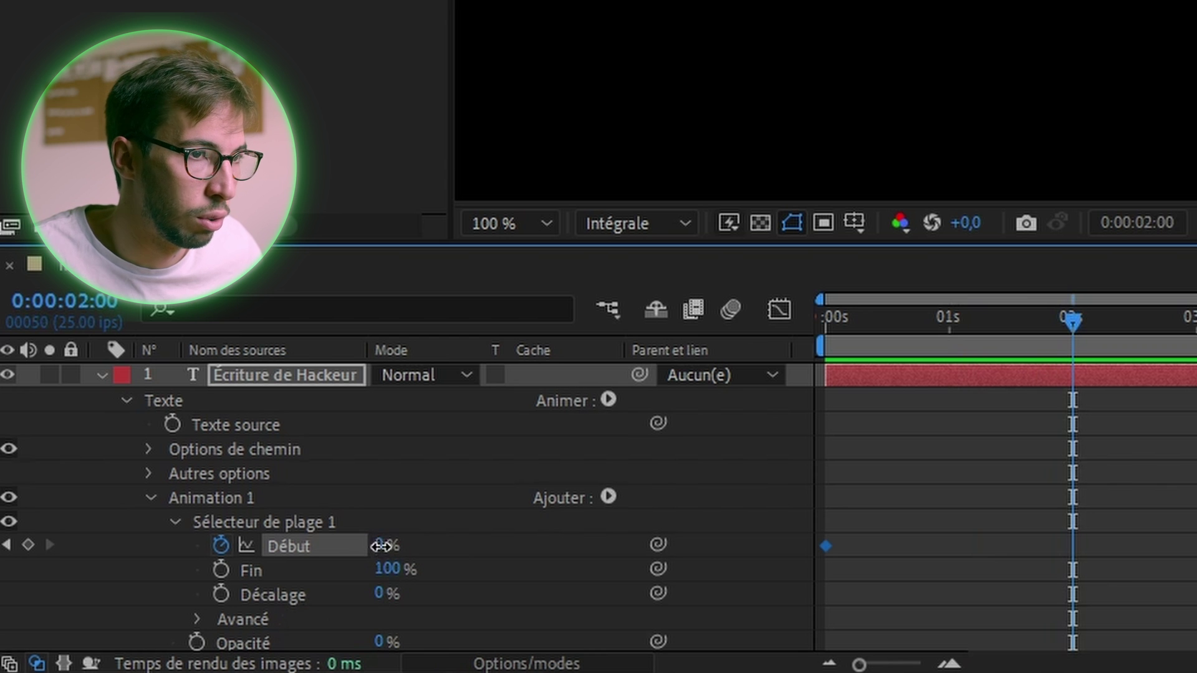
drag(382, 545, 585, 541)
Step: Preview the text reveal animation from the beginning of the timeline and stop the playback
drag(1061, 328, 731, 346)
key(space)
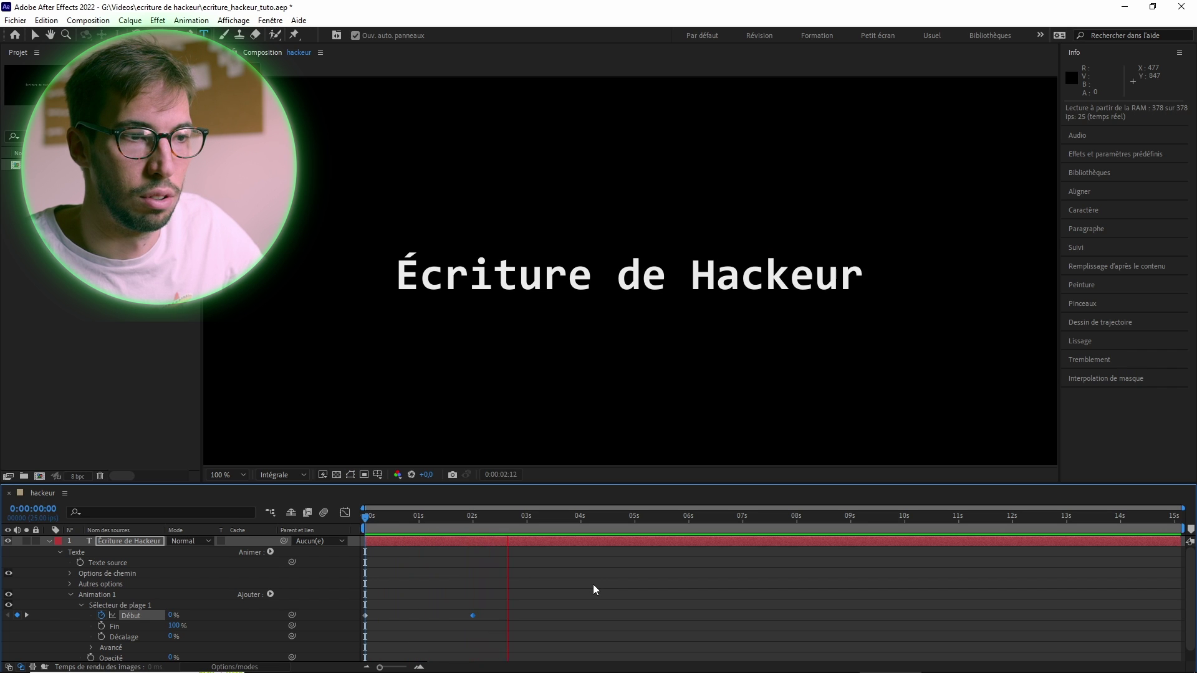
key(space)
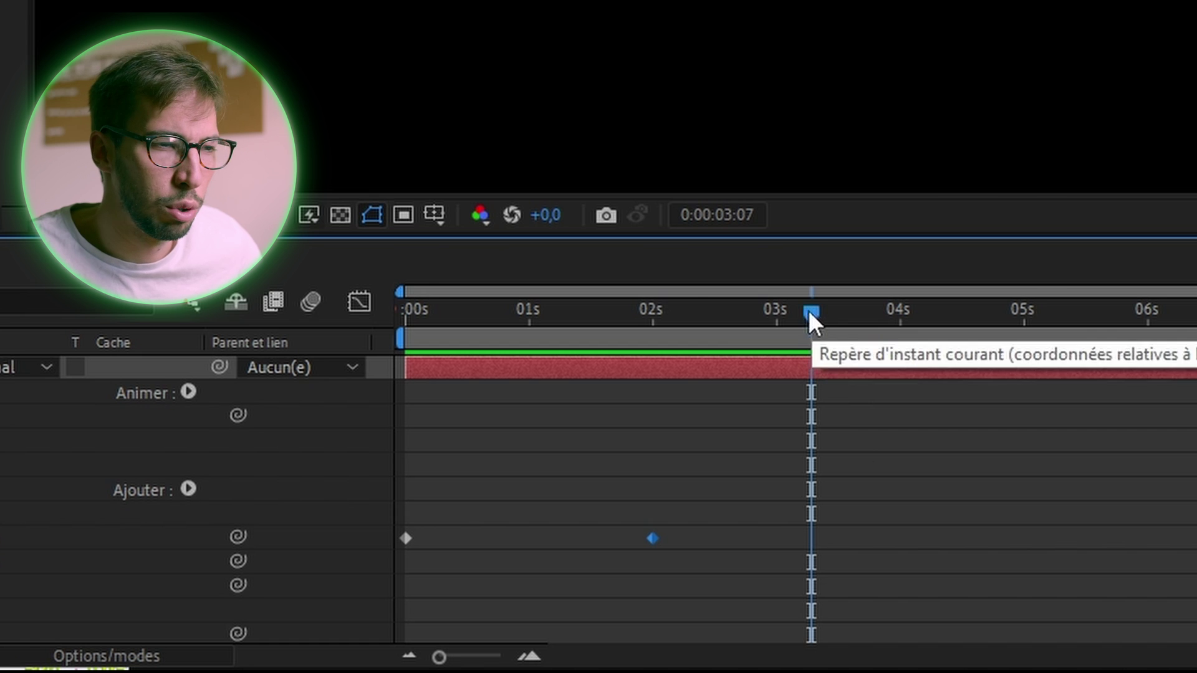
Step: Apply the Lissage de vitesse easing to both Début keyframes of the range selector
drag(811, 317, 676, 336)
drag(752, 563, 400, 504)
right_click(659, 535)
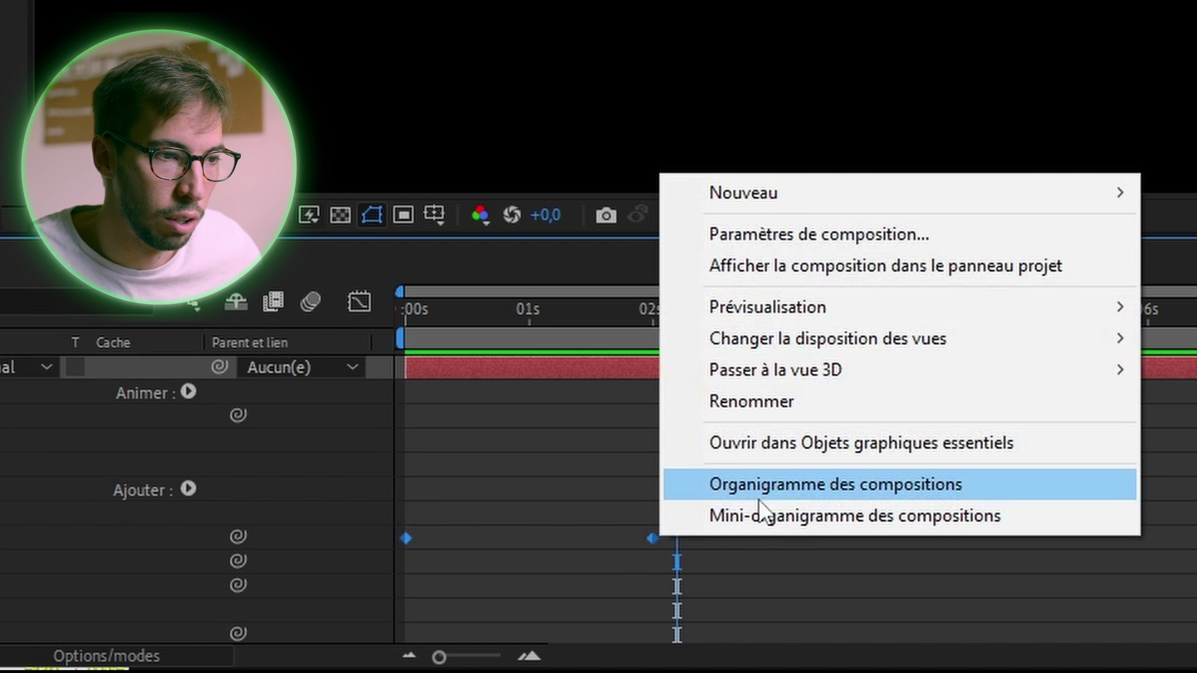
right_click(653, 535)
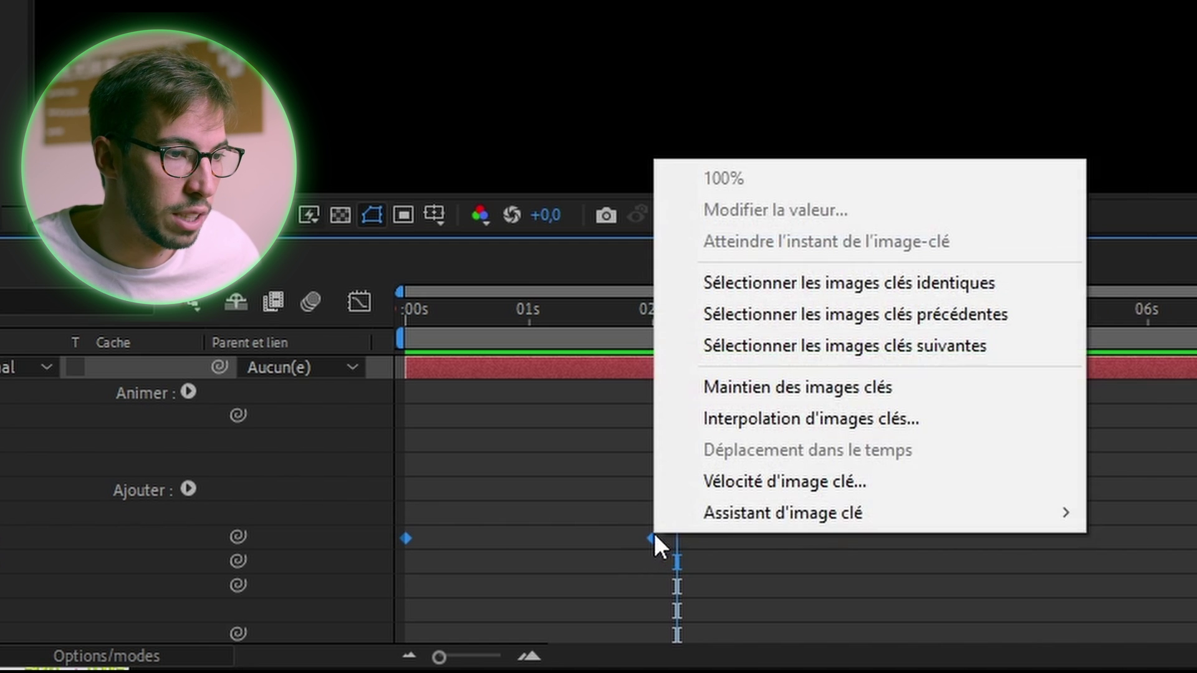
mouse_move(1067, 515)
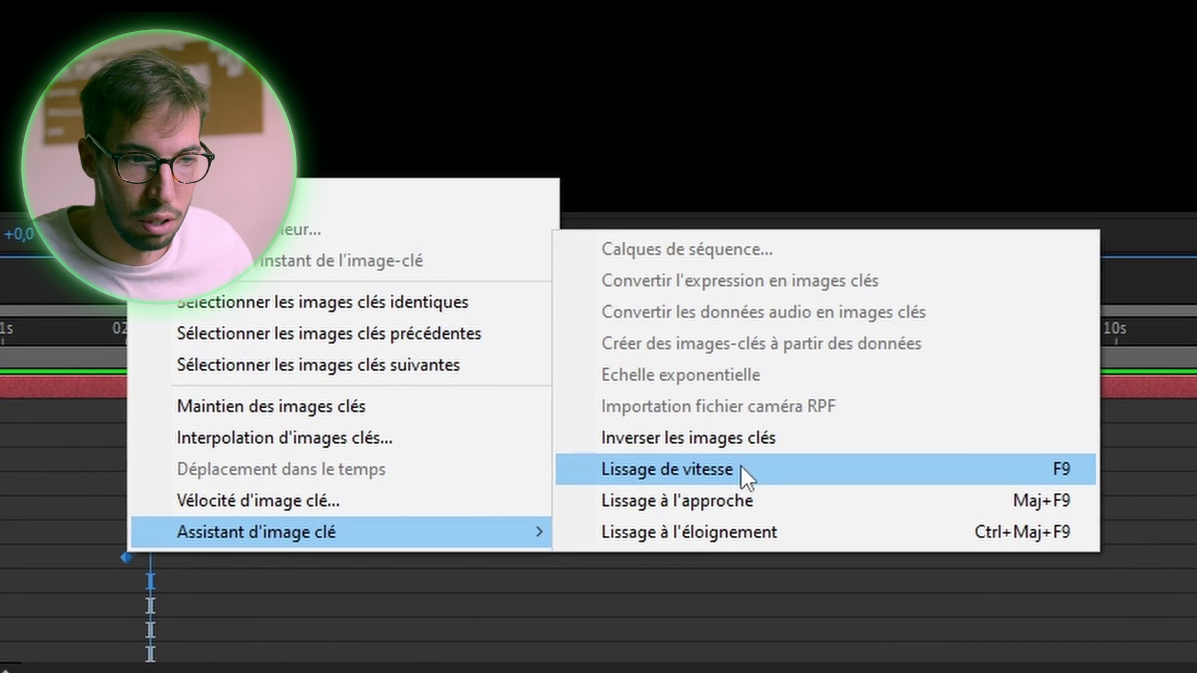
click(742, 469)
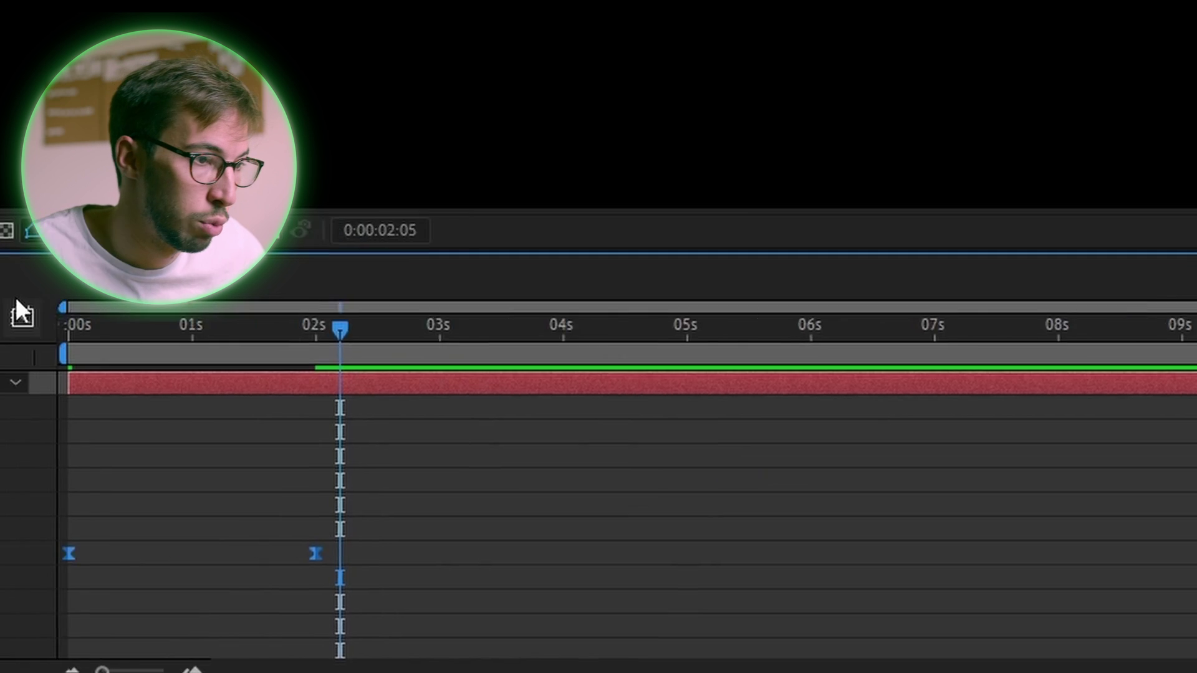
Step: Display the Début curve in the graph editor and add intermediate keyframes at about 0.5, 1 and 1.5 seconds
click(301, 312)
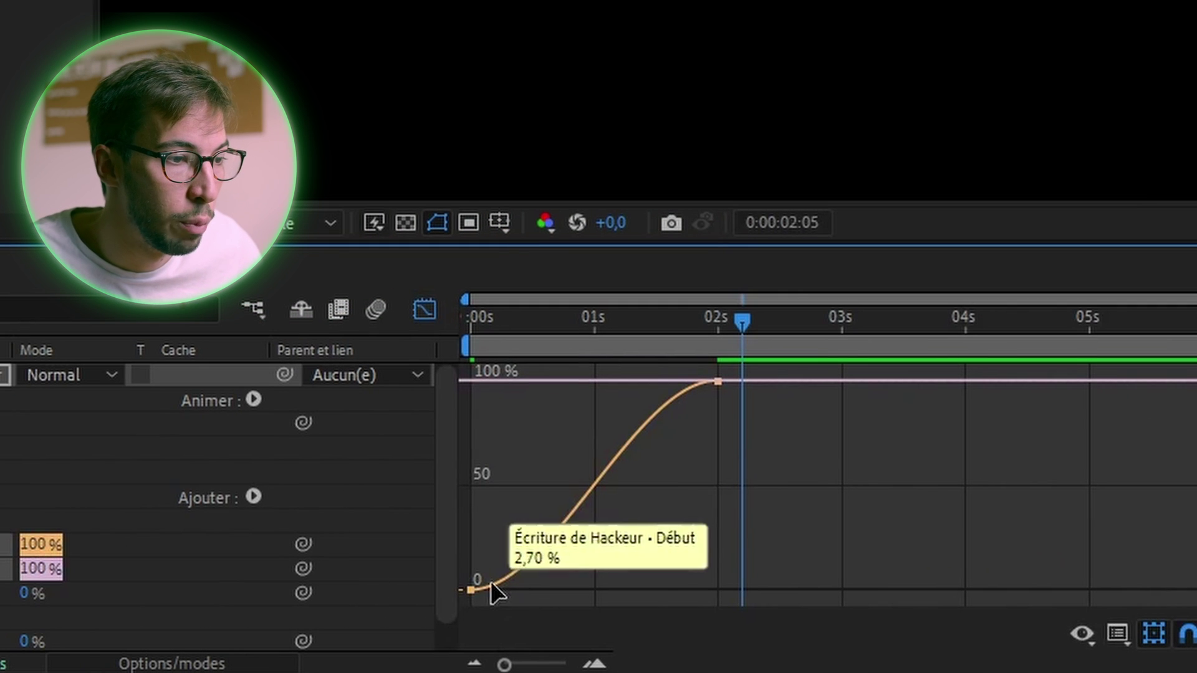
click(472, 590)
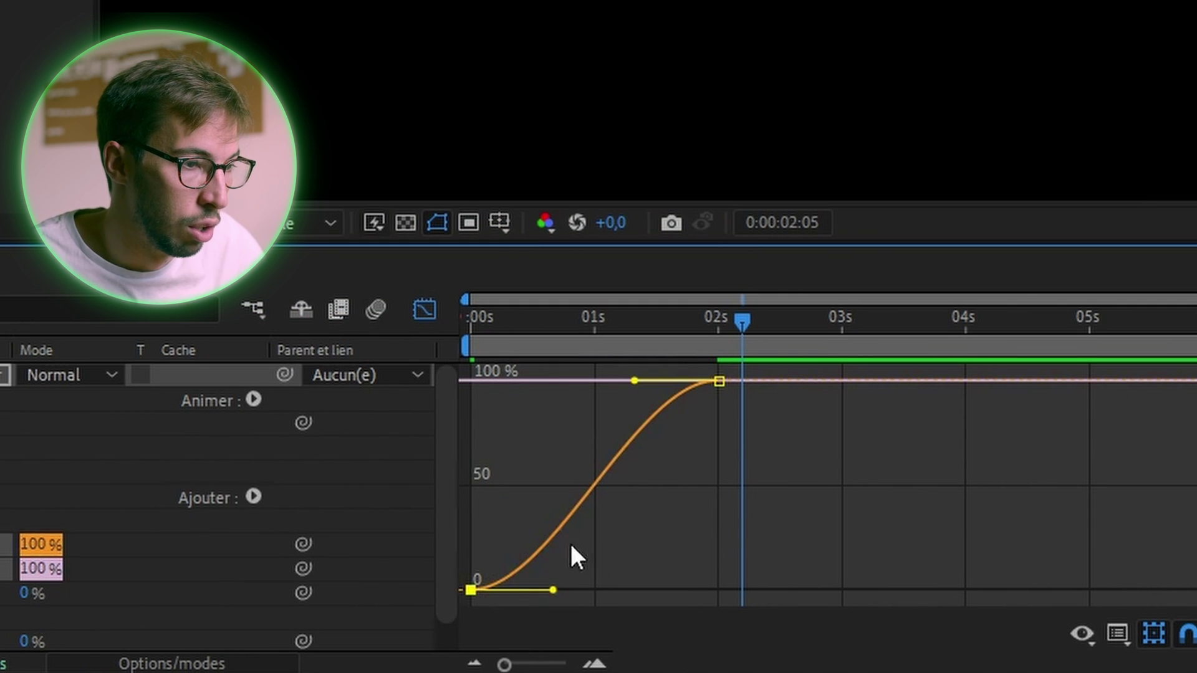
click(540, 548)
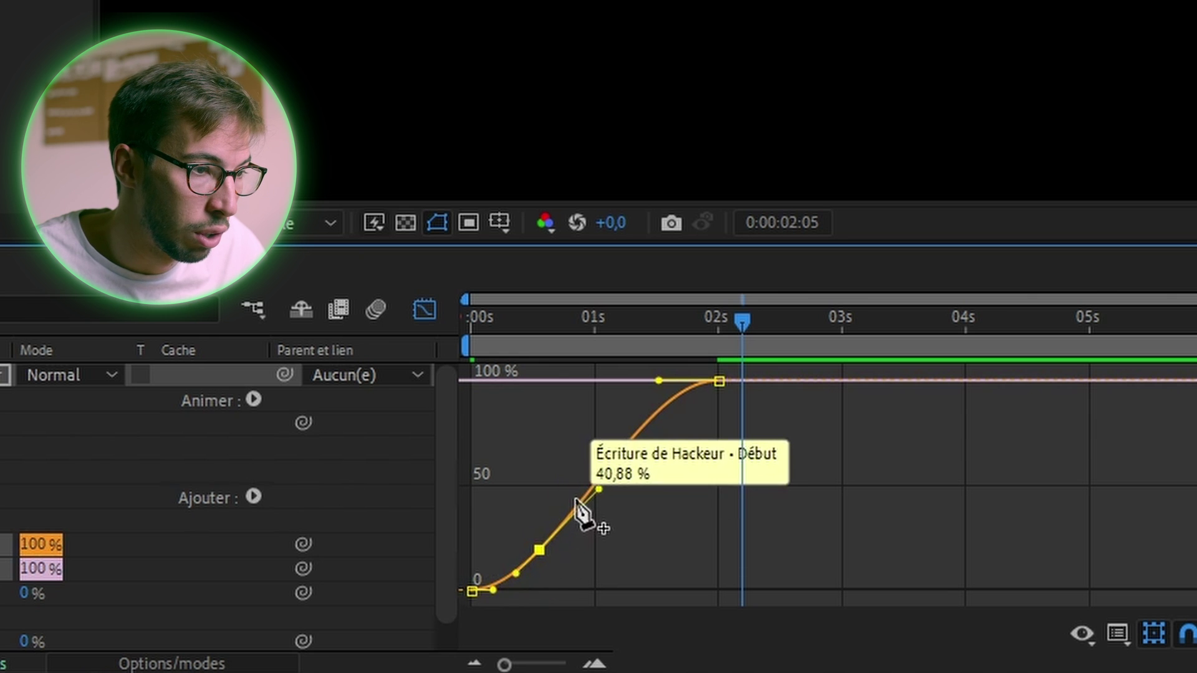
click(590, 491)
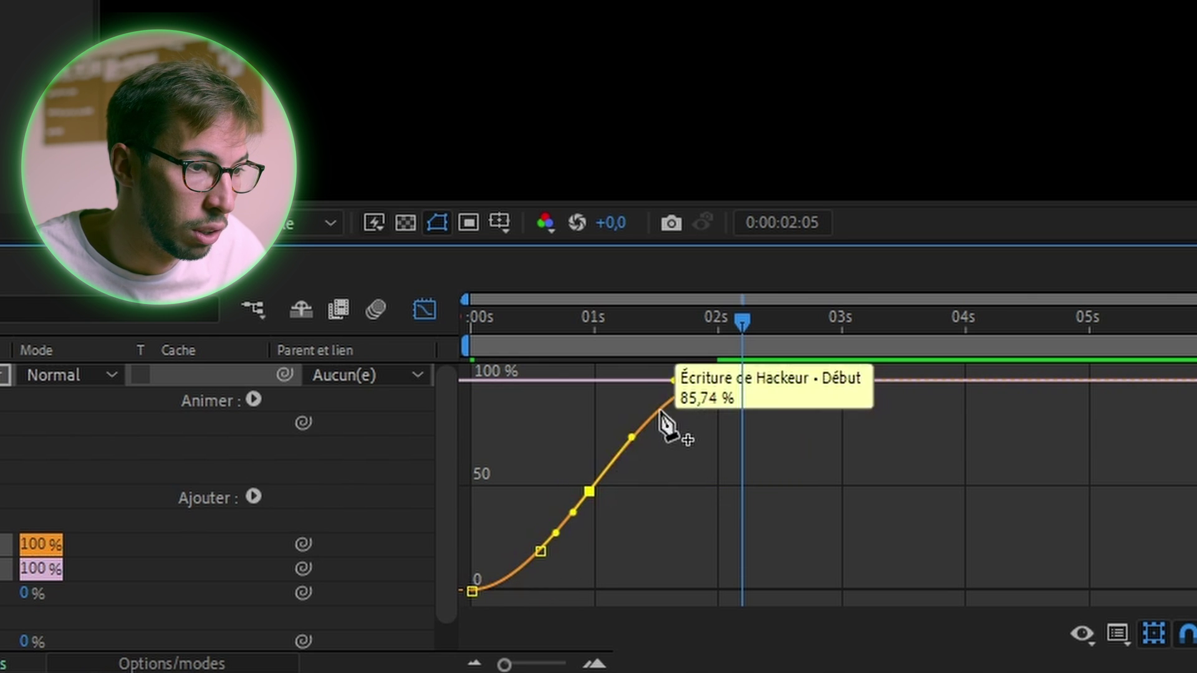
Step: Make the Début curve irregular by lowering the first intermediate keyframe to about 12 %, raising the second slightly and lowering the third
drag(589, 491, 586, 481)
drag(540, 551, 536, 575)
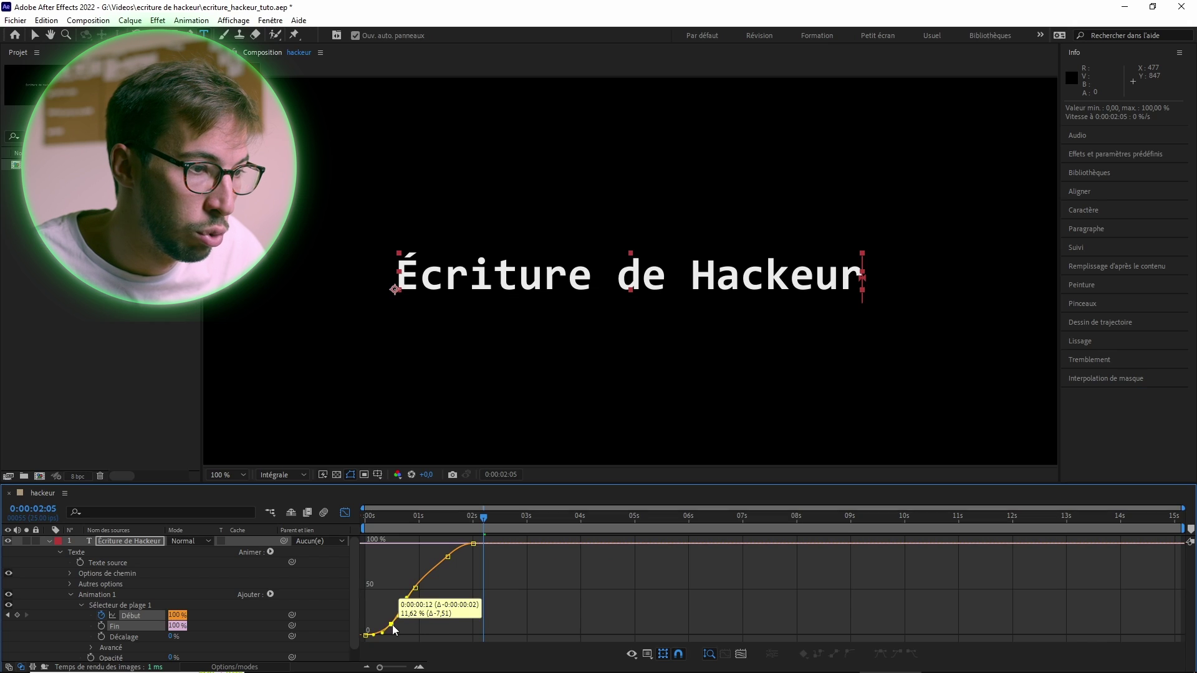
drag(393, 629, 393, 628)
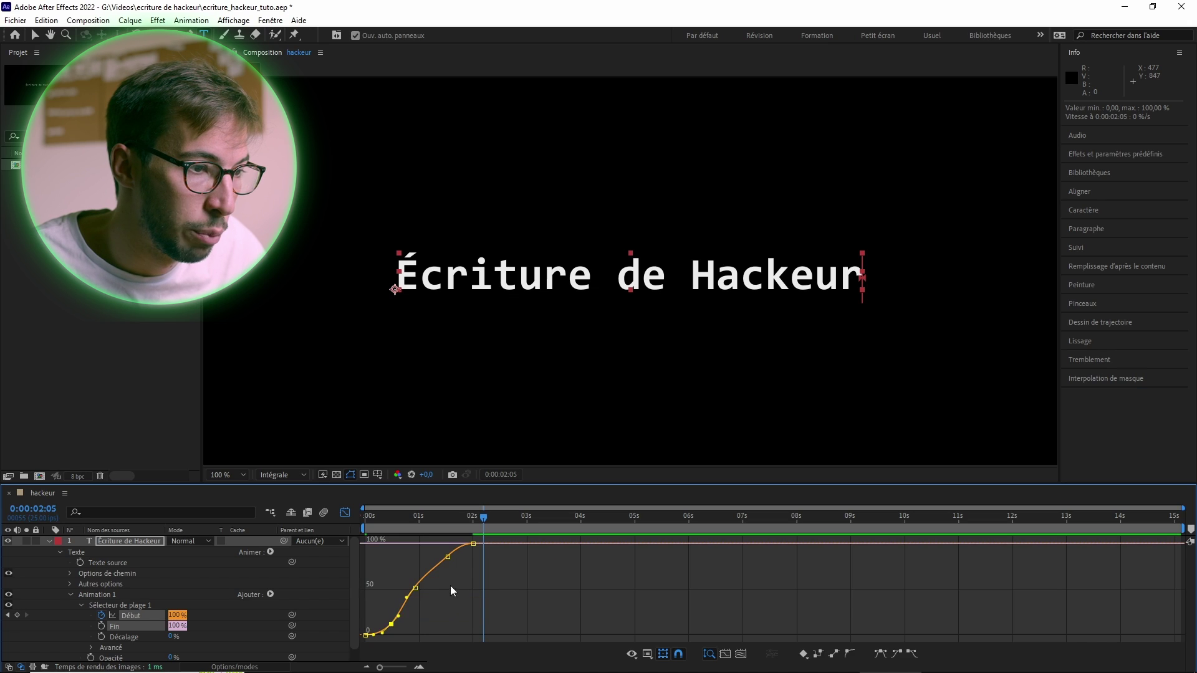
drag(453, 560, 453, 565)
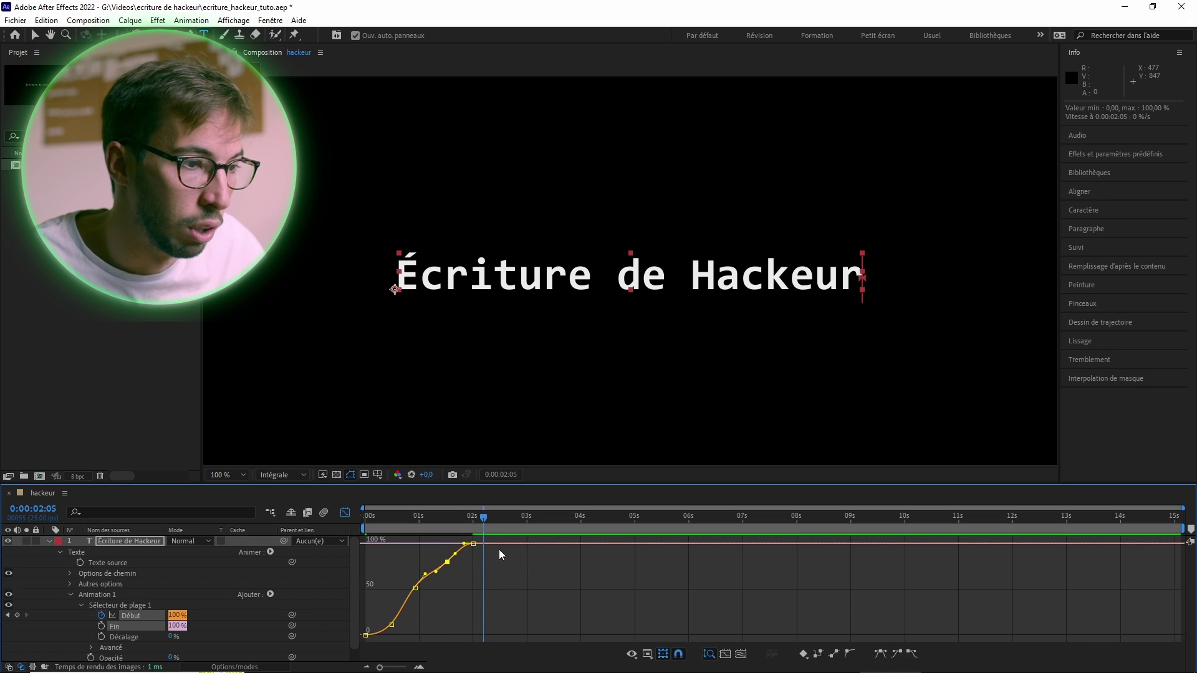
Step: Preview the uneven typing animation from near the beginning, collapse the text layer's properties and return to the first frame
drag(483, 522, 370, 540)
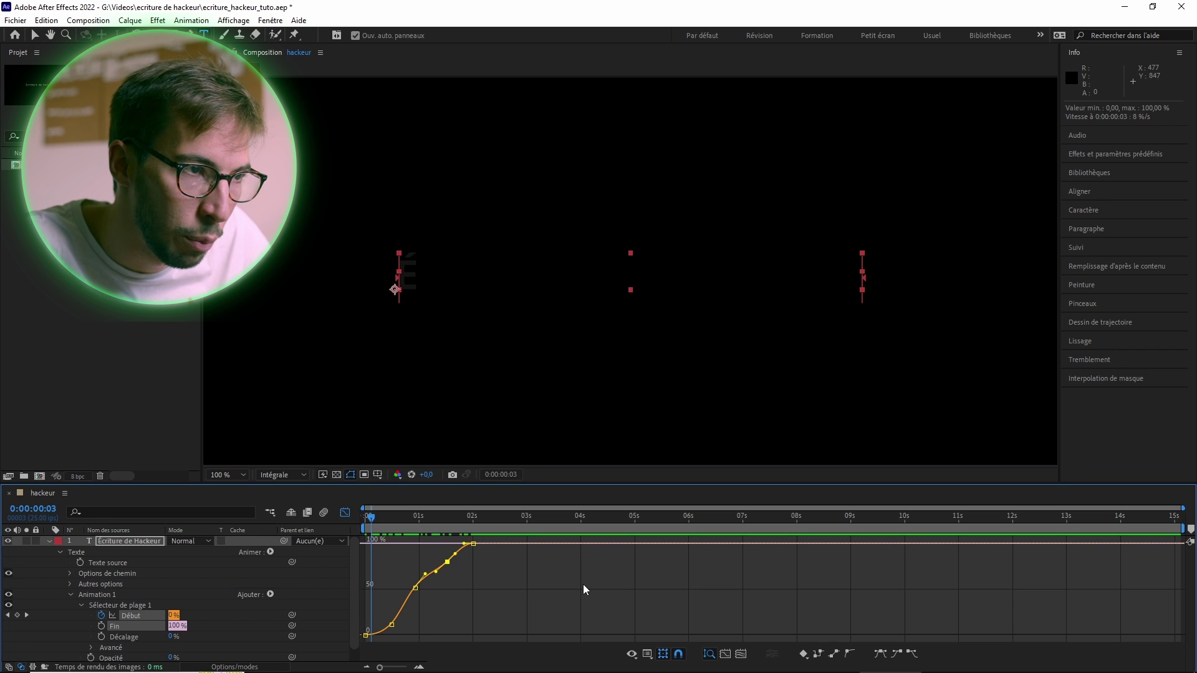
key(space)
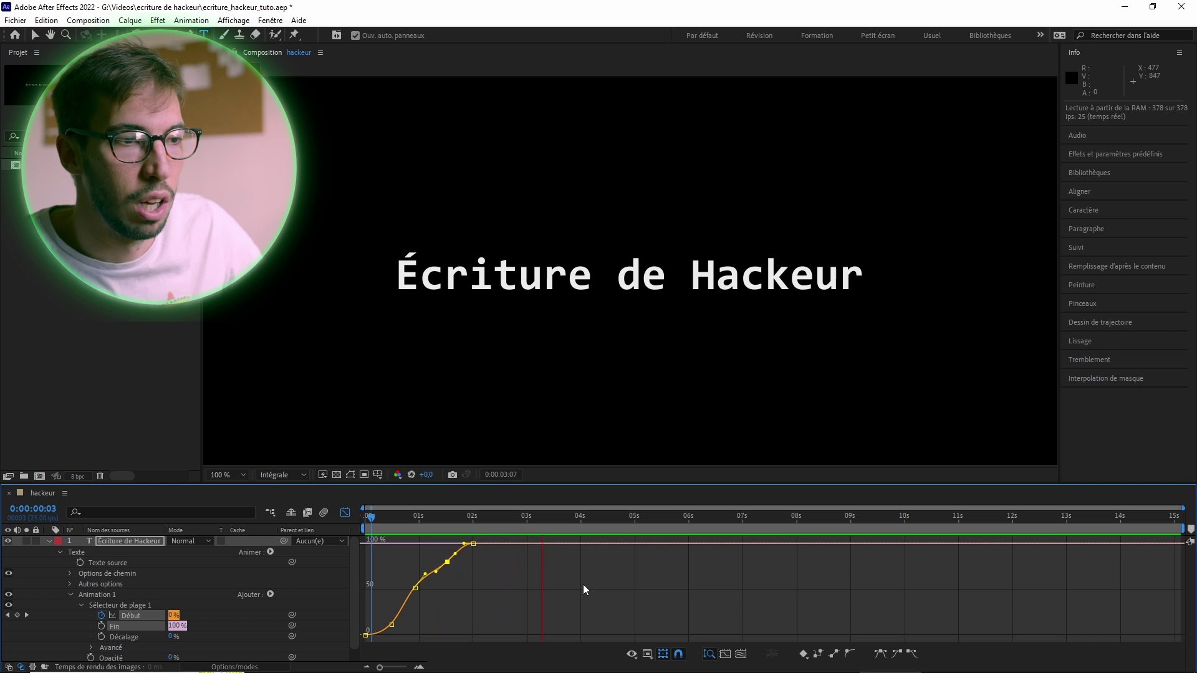
key(u)
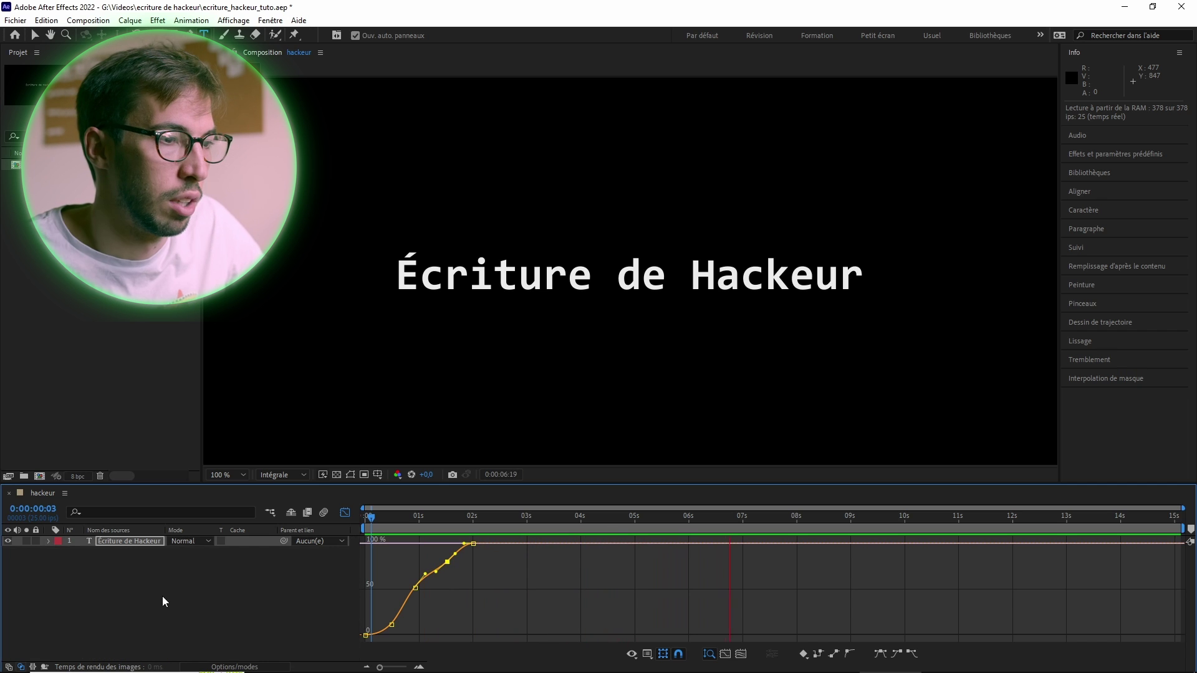
click(369, 515)
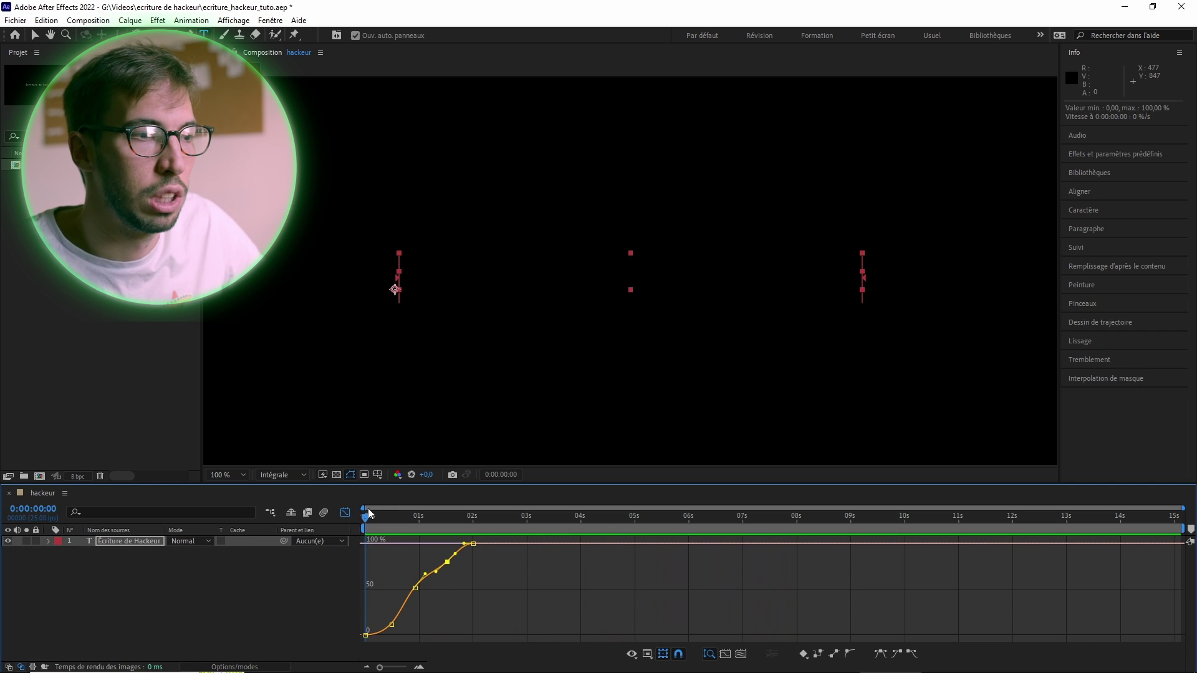
mouse_move(372, 516)
mouse_down()
mouse_move(384, 516)
mouse_move(353, 517)
mouse_up()
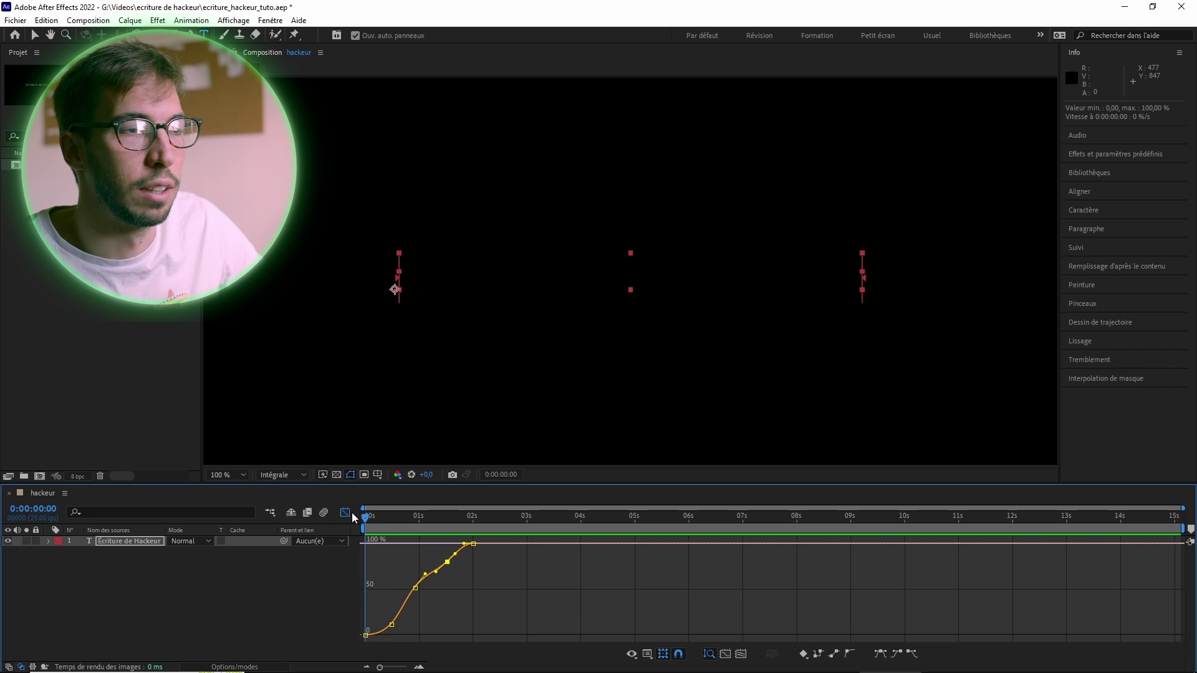
Step: Create a new text layer containing the prompt character ">"
click(162, 589)
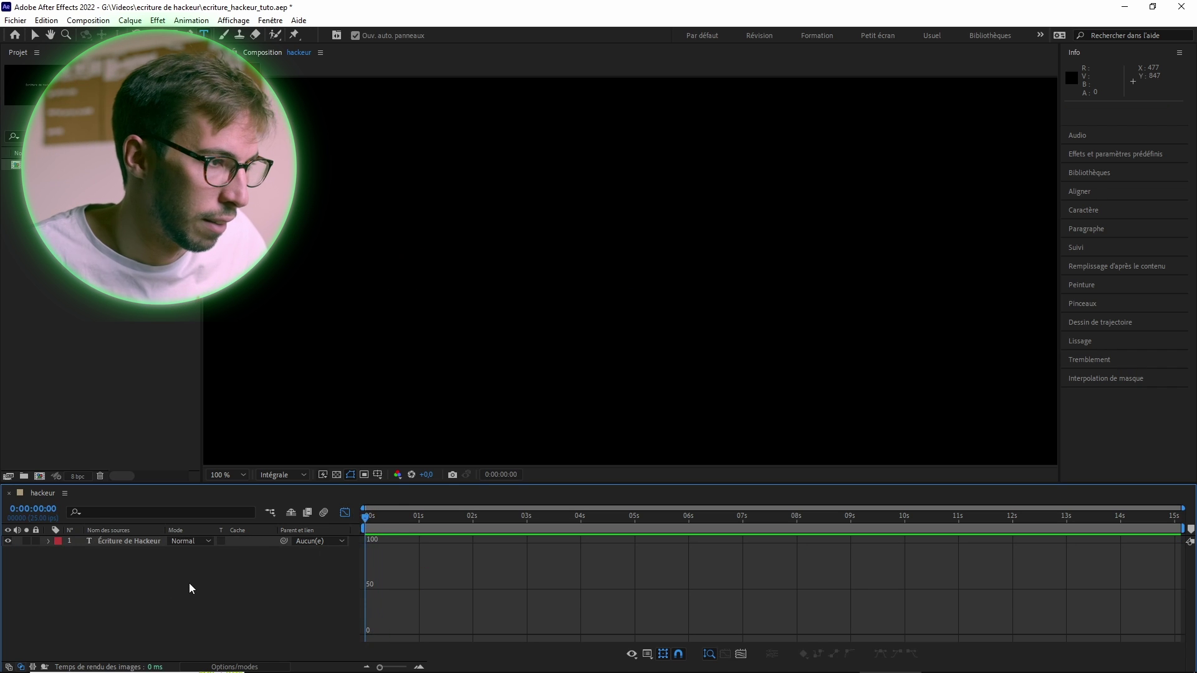
right_click(191, 588)
mouse_move(394, 431)
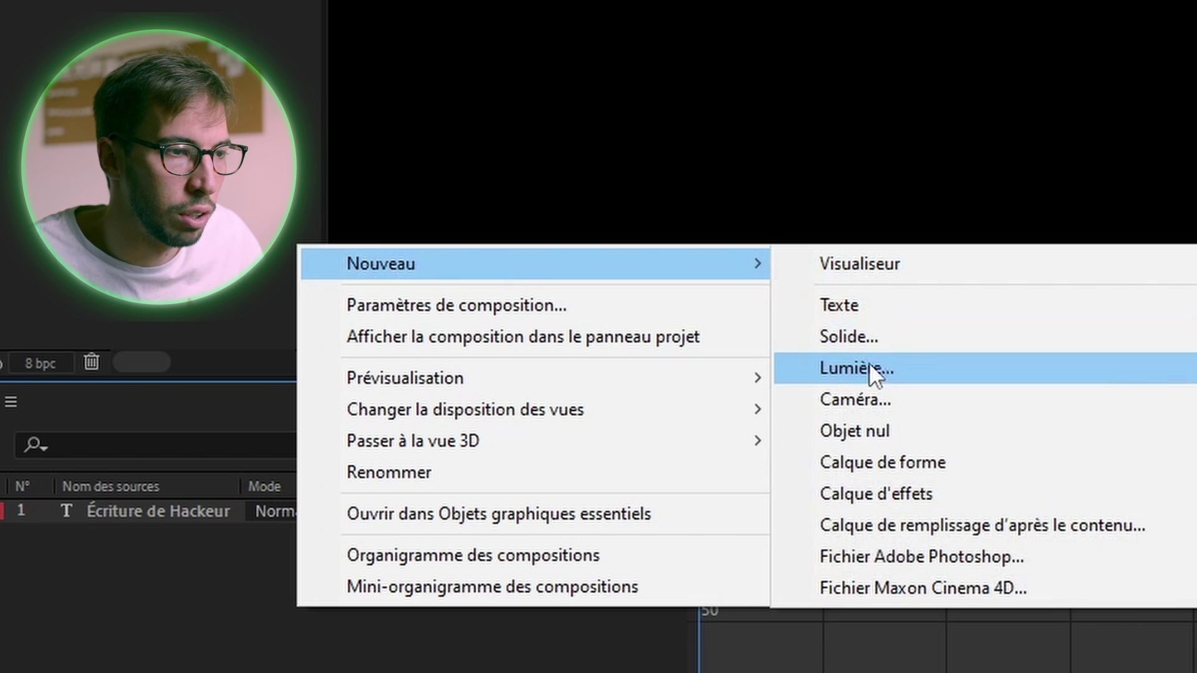
click(889, 307)
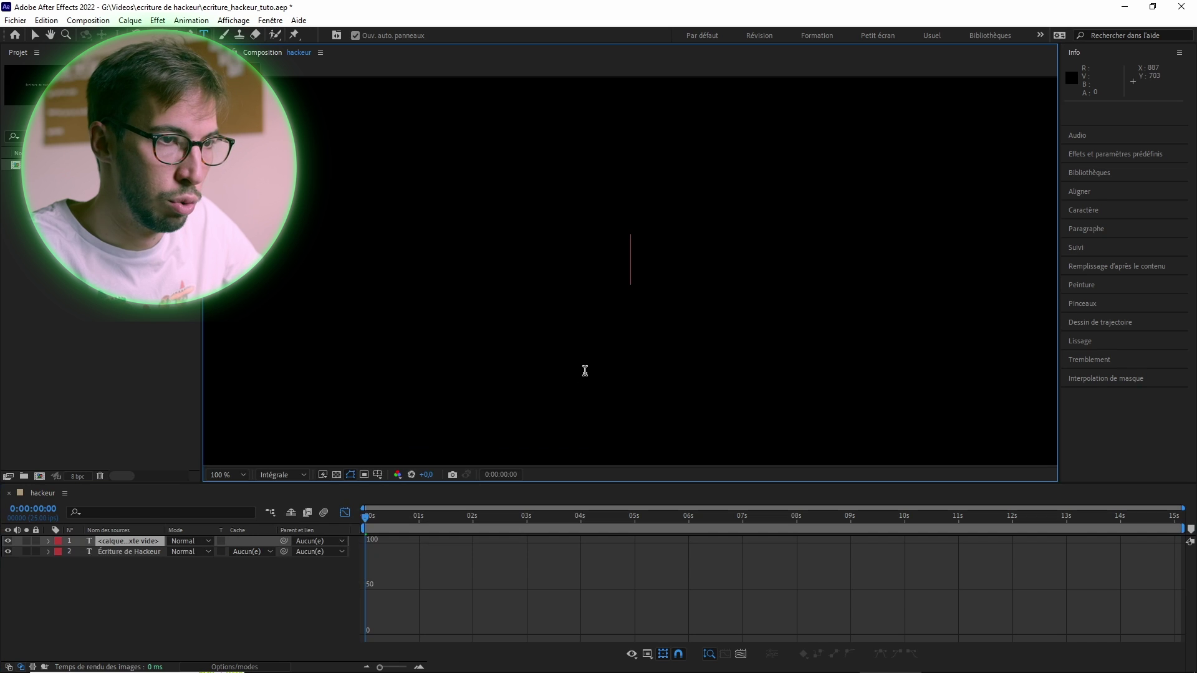
text(>)
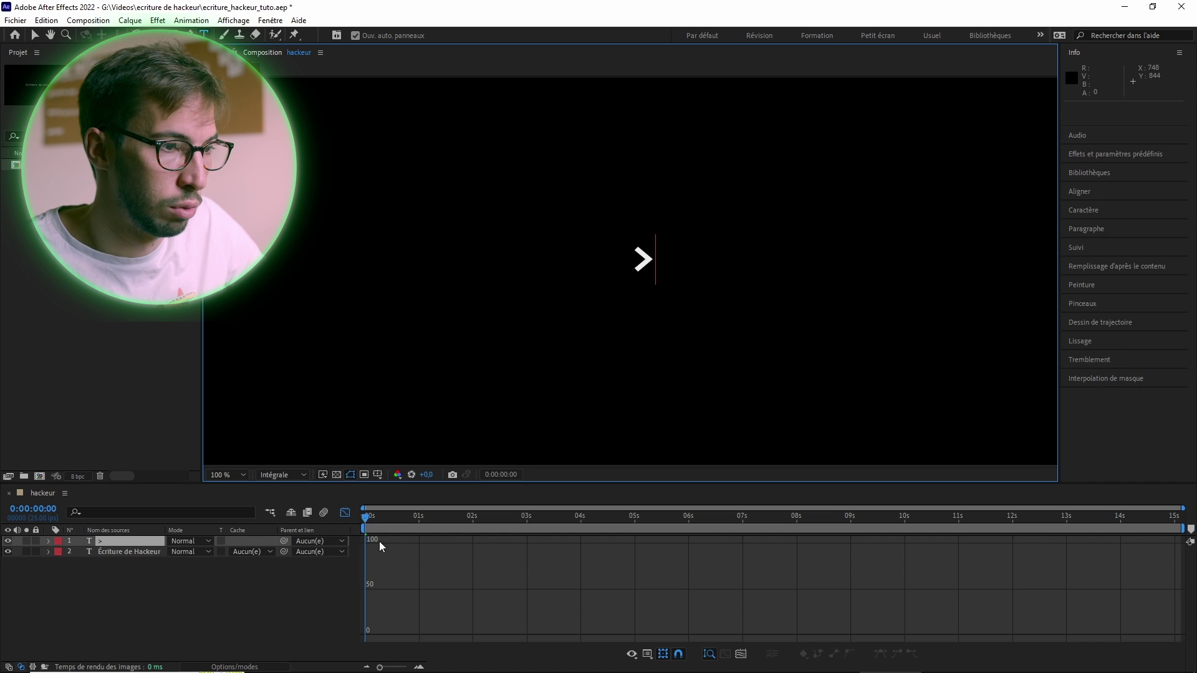
Step: Place the ">" character just before the first letter of "Écriture de Hackeur", aligned with the text line
drag(383, 525, 412, 525)
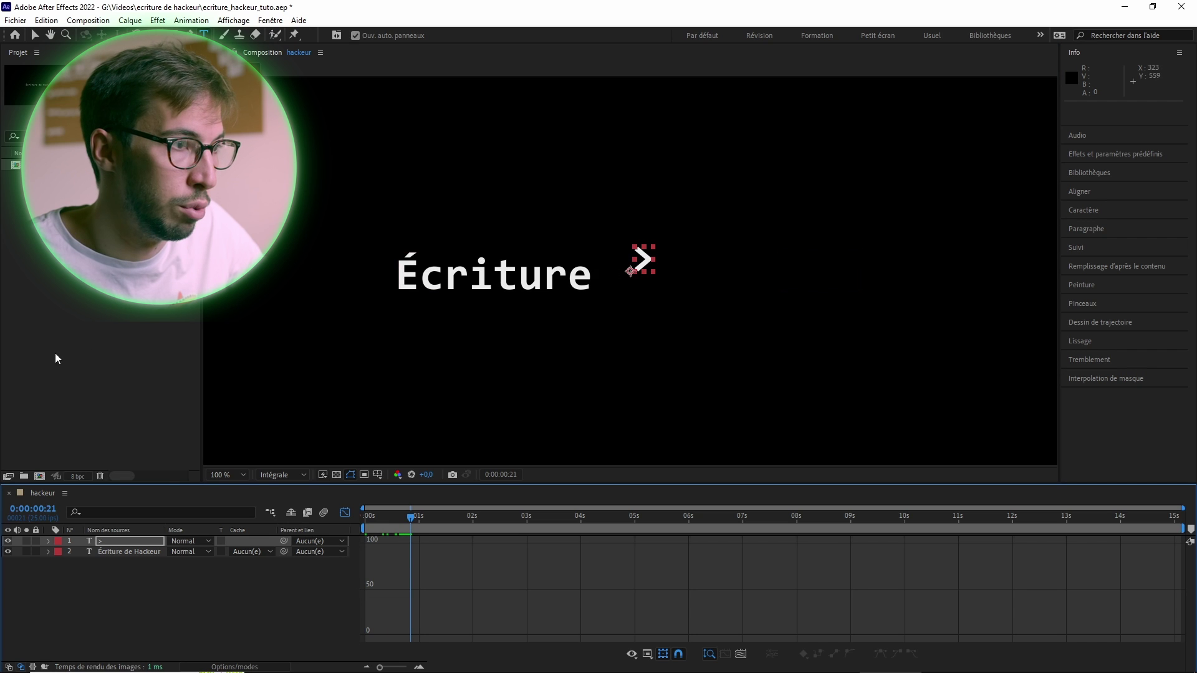
click(33, 35)
drag(646, 263, 372, 282)
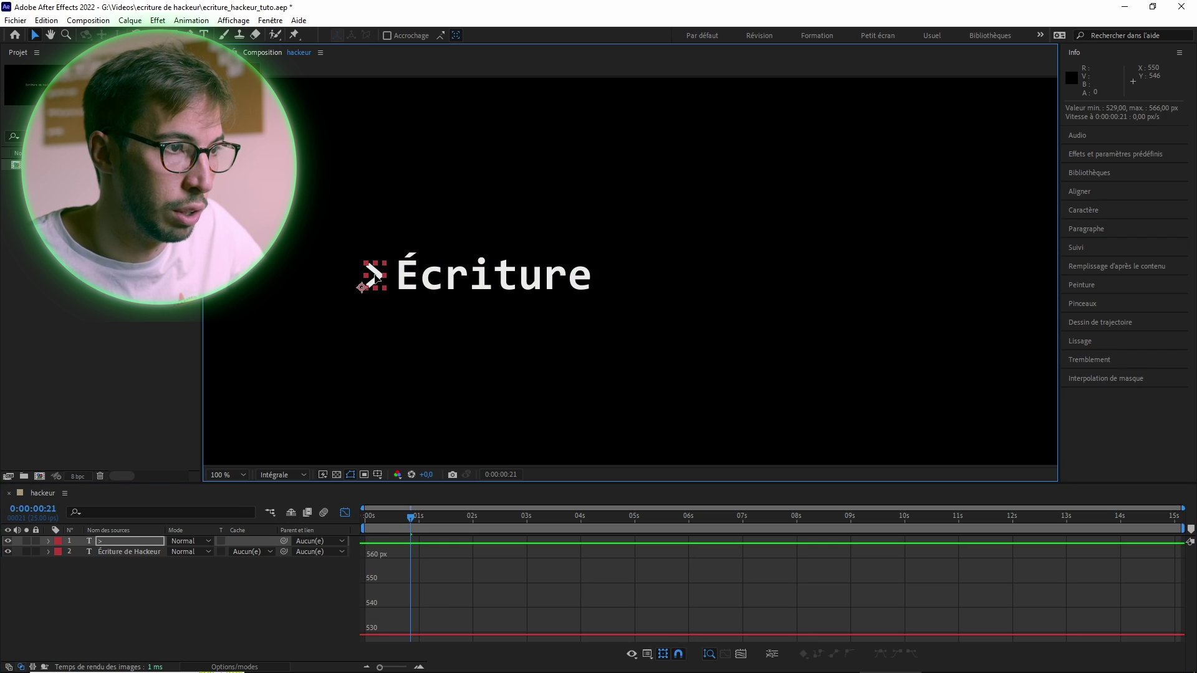
click(301, 615)
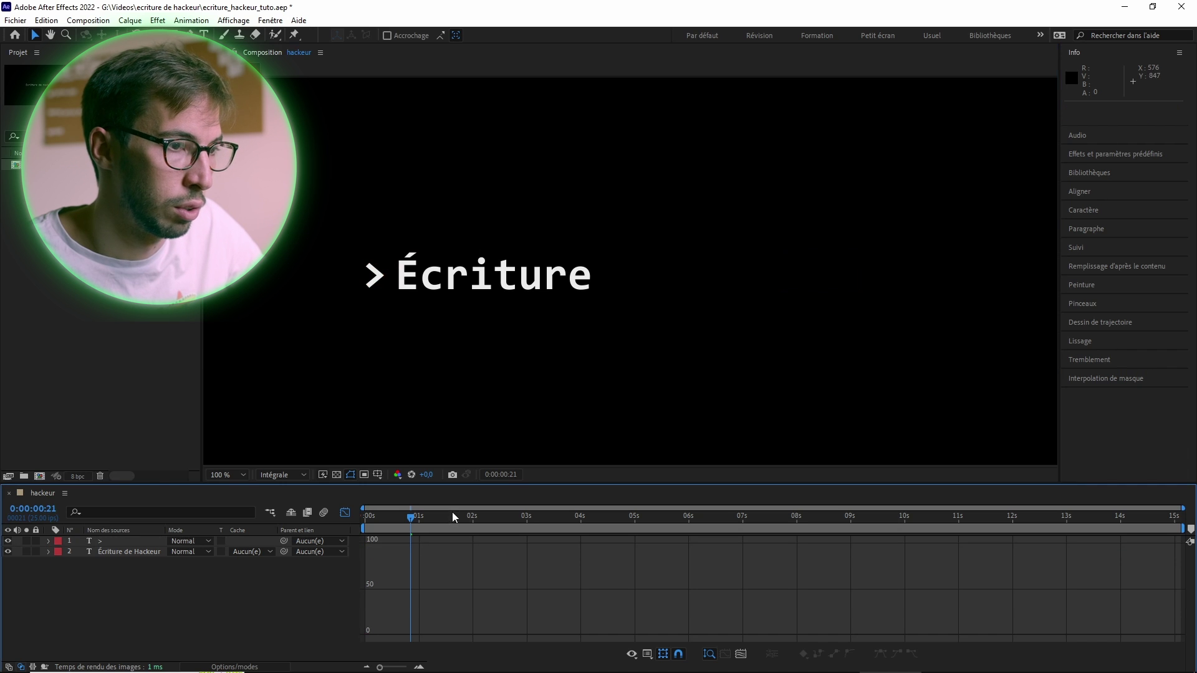
Step: Preview the animation with the prompt character from the beginning and stop the playback
drag(403, 521, 301, 533)
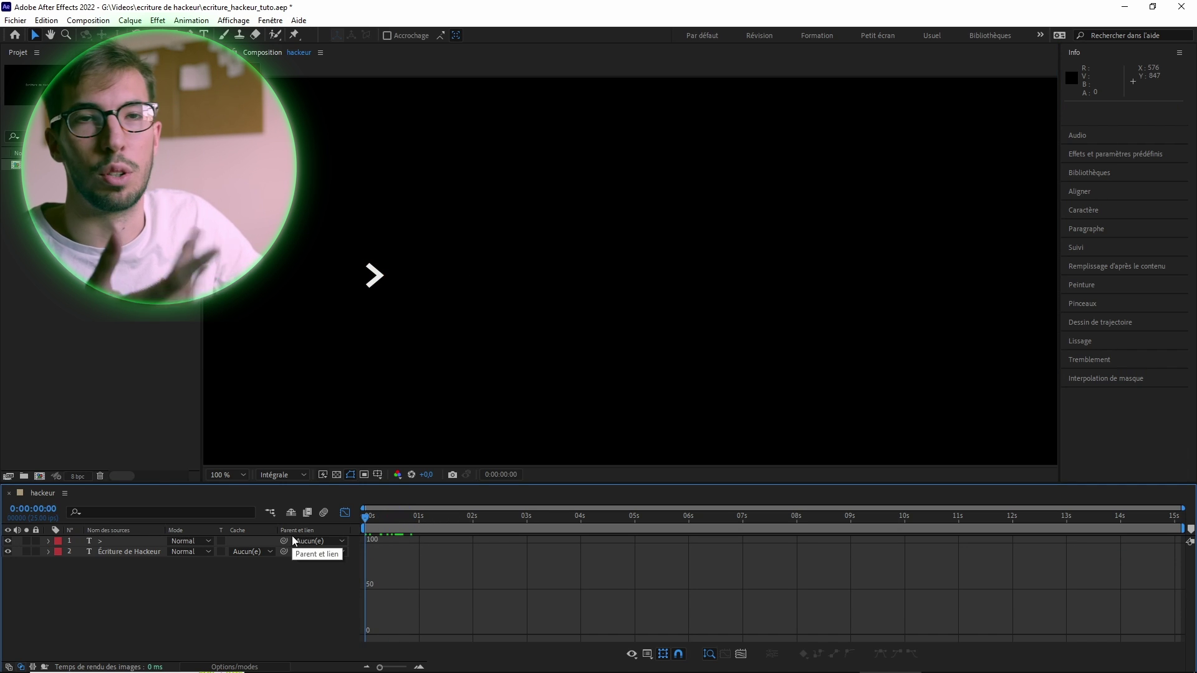
key(space)
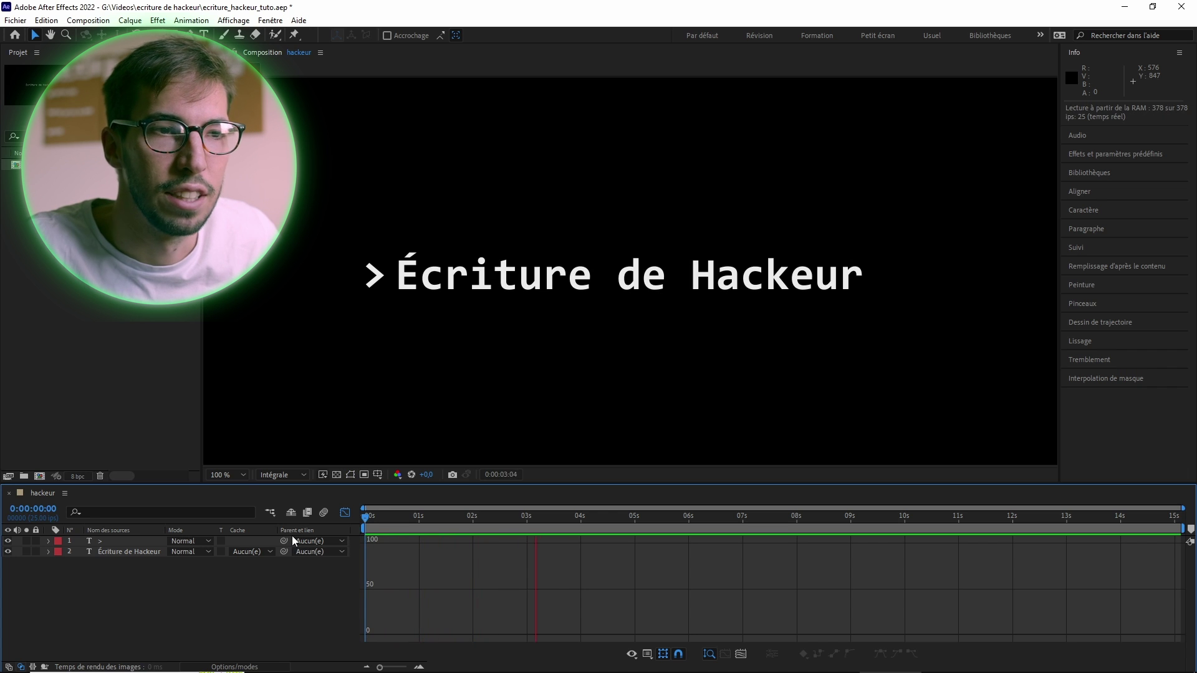
key(space)
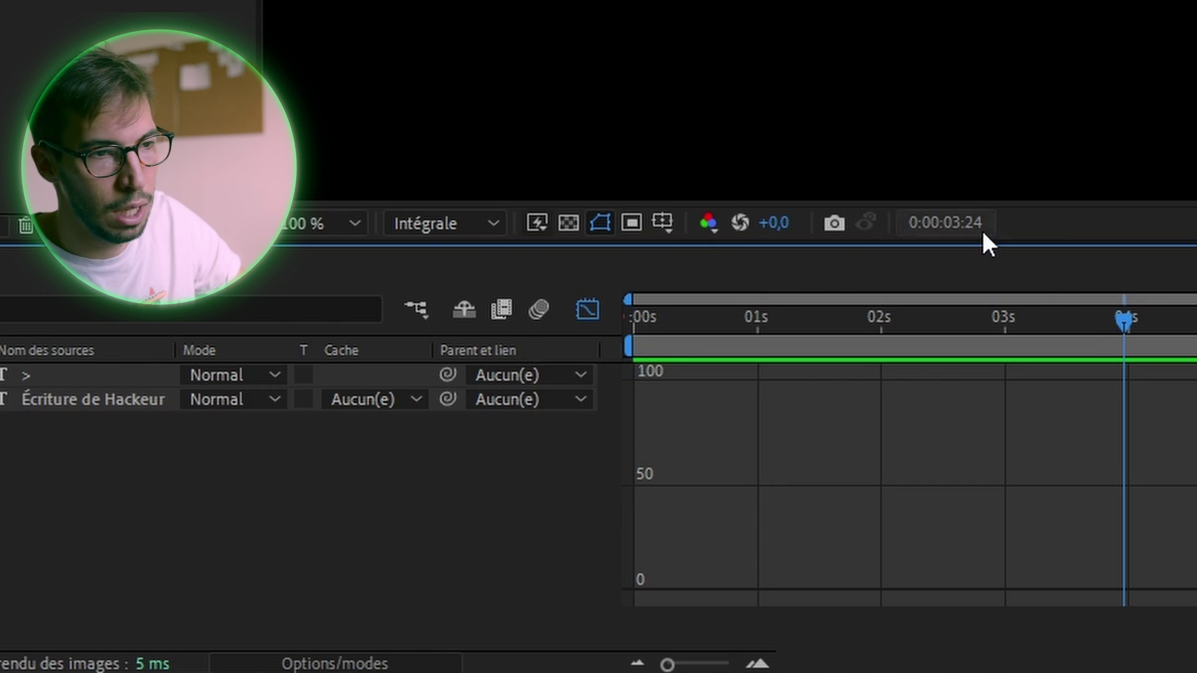
Step: Add a new shape layer at the first frame and draw a narrow vertical white rectangle on it as the typing cursor
drag(1113, 324, 628, 360)
right_click(282, 467)
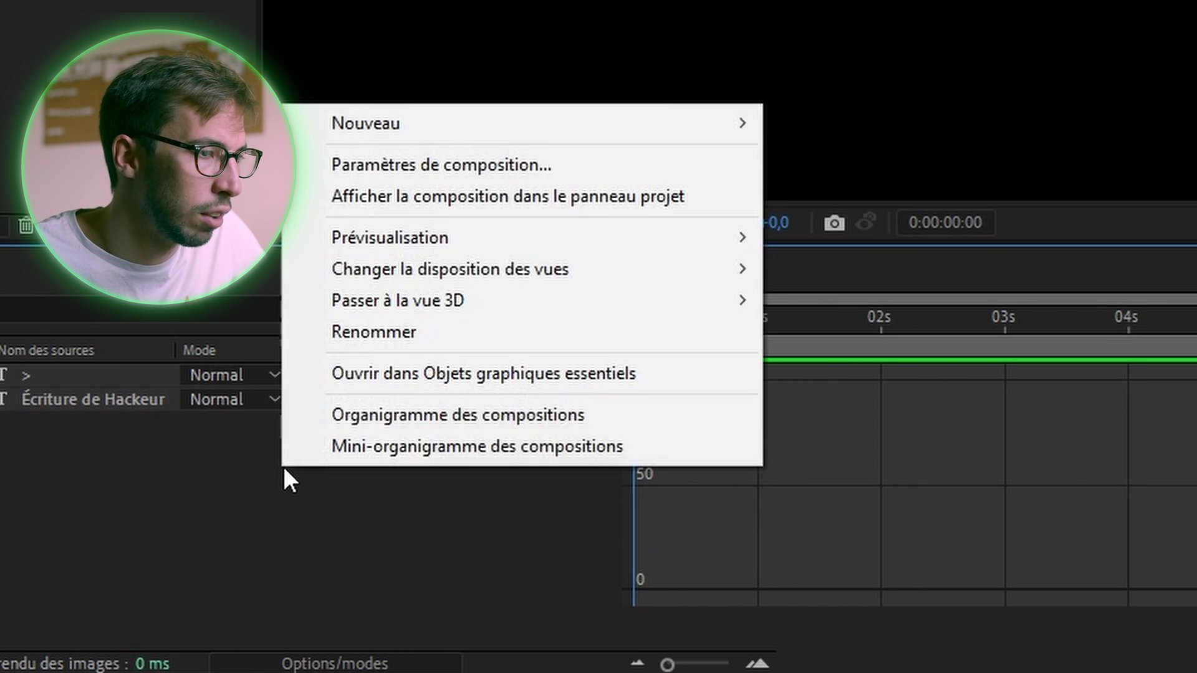
mouse_move(705, 124)
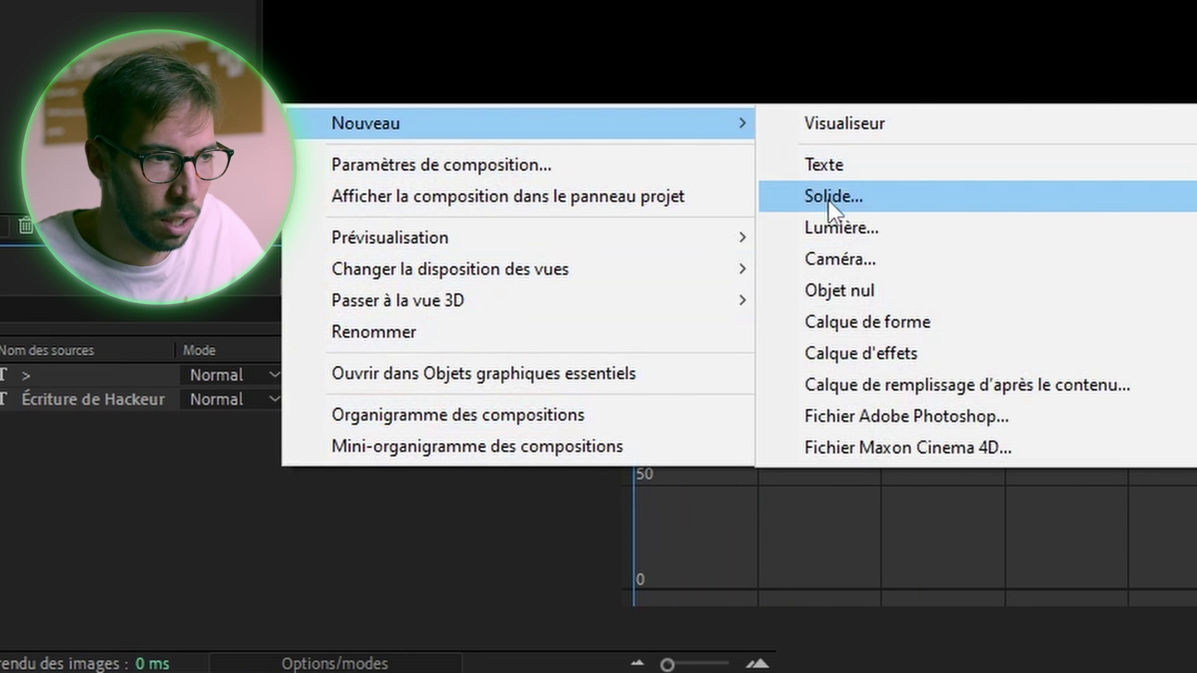
click(873, 320)
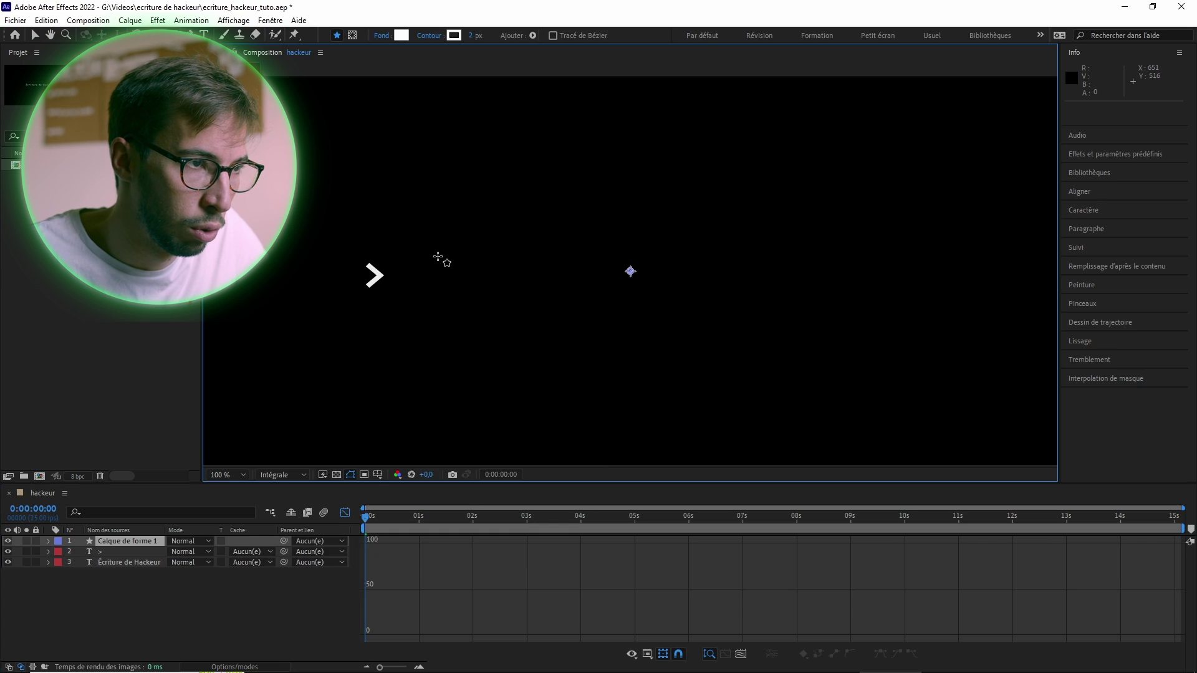
drag(440, 253, 447, 299)
drag(659, 396, 669, 392)
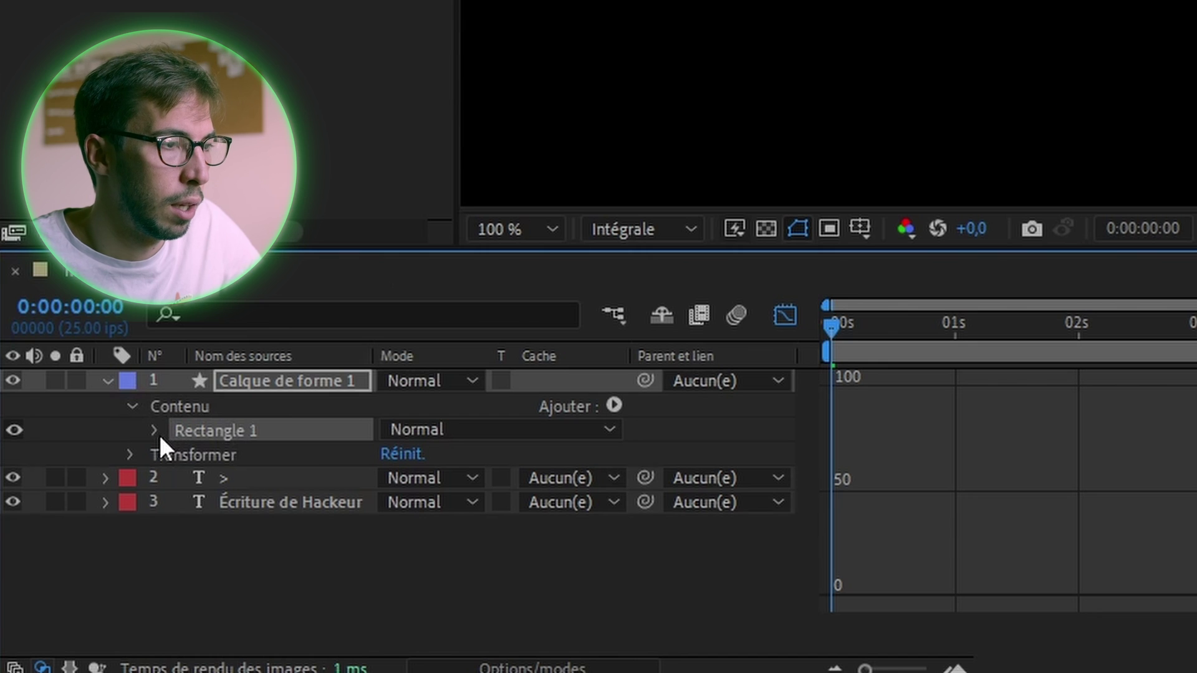
Step: Move the cursor rectangle next to the ">" character, over the position of the text's first letter
click(71, 563)
click(71, 563)
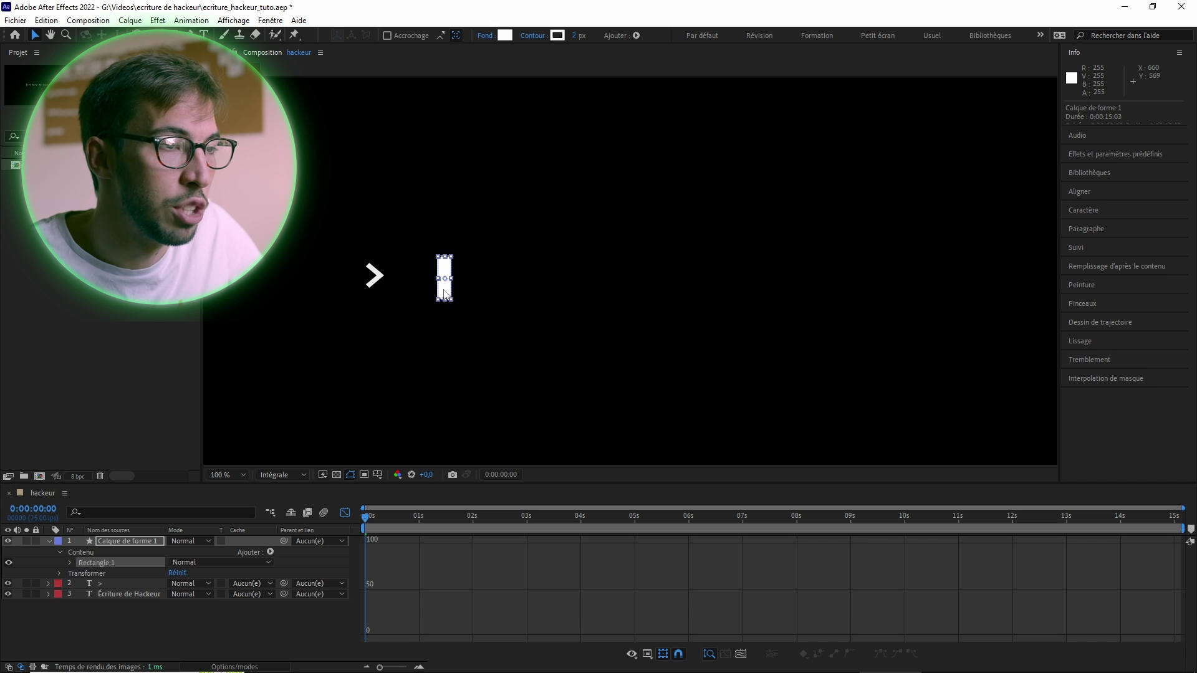
drag(445, 293, 403, 288)
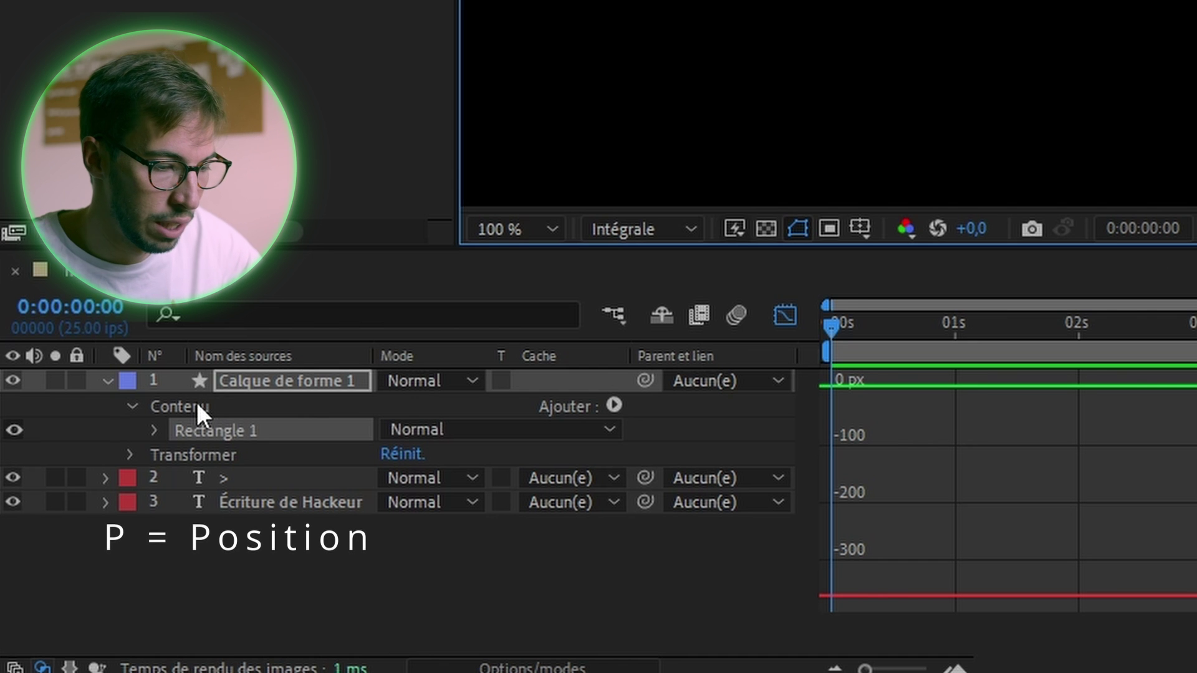
Step: Keyframe the cursor layer's Position at 960,540 on the first frame and at 1728,540 at 0:00:02:02, past the last letter
key(p)
click(177, 406)
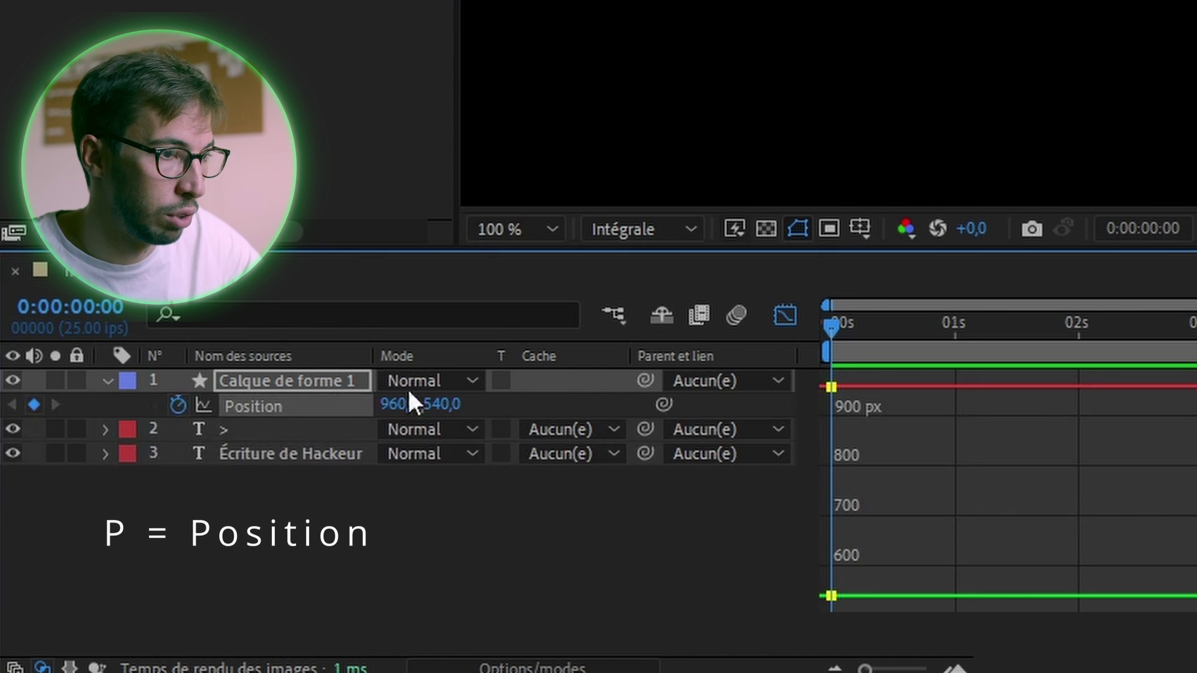
drag(835, 324, 1095, 358)
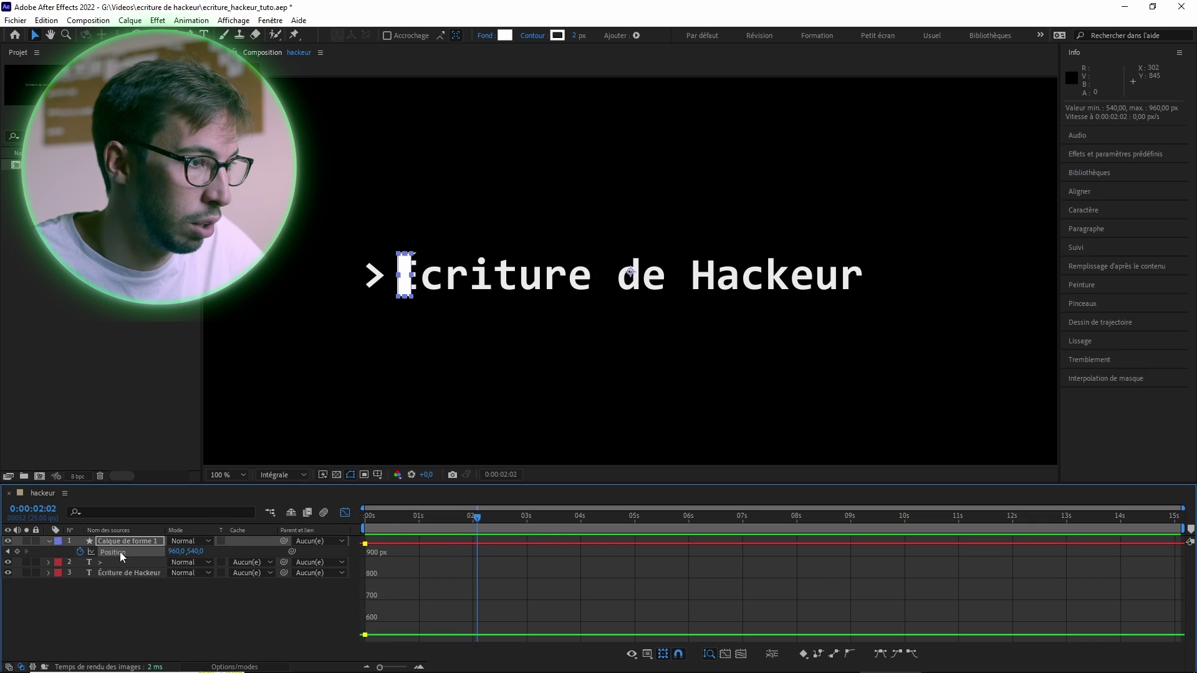
drag(177, 552, 250, 552)
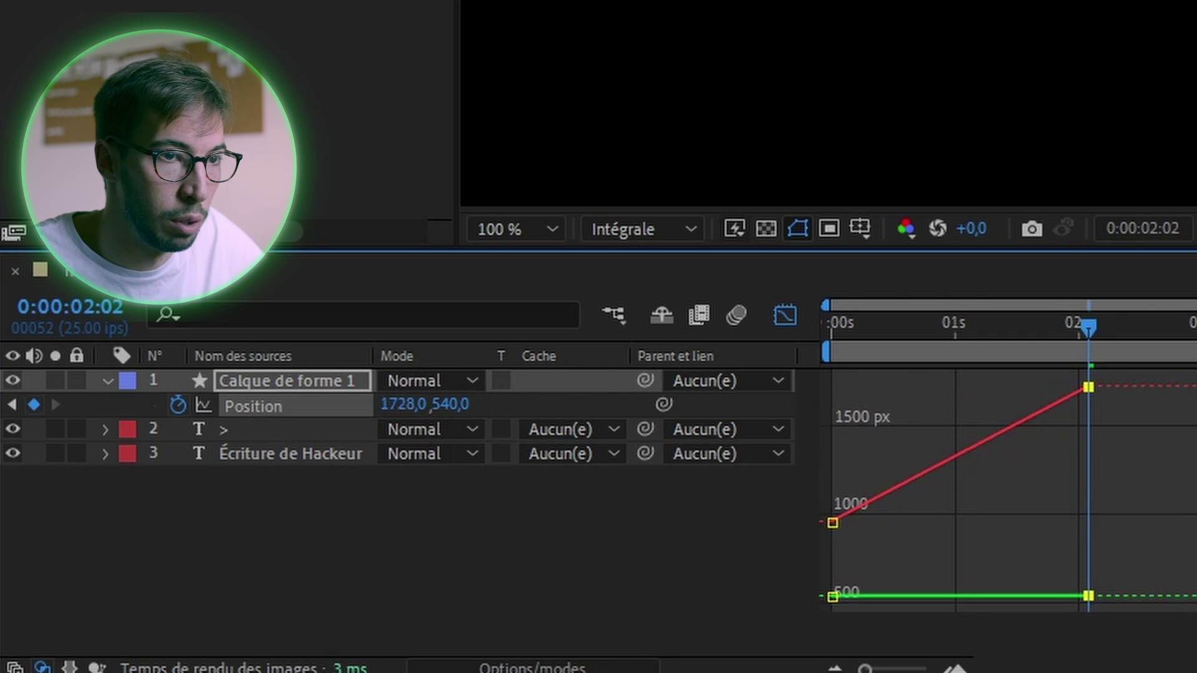
Step: Adjust the cursor layer's end Position keyframe at 0:00:02:02 to 1717,540 and return to the first frame
drag(650, 549, 643, 549)
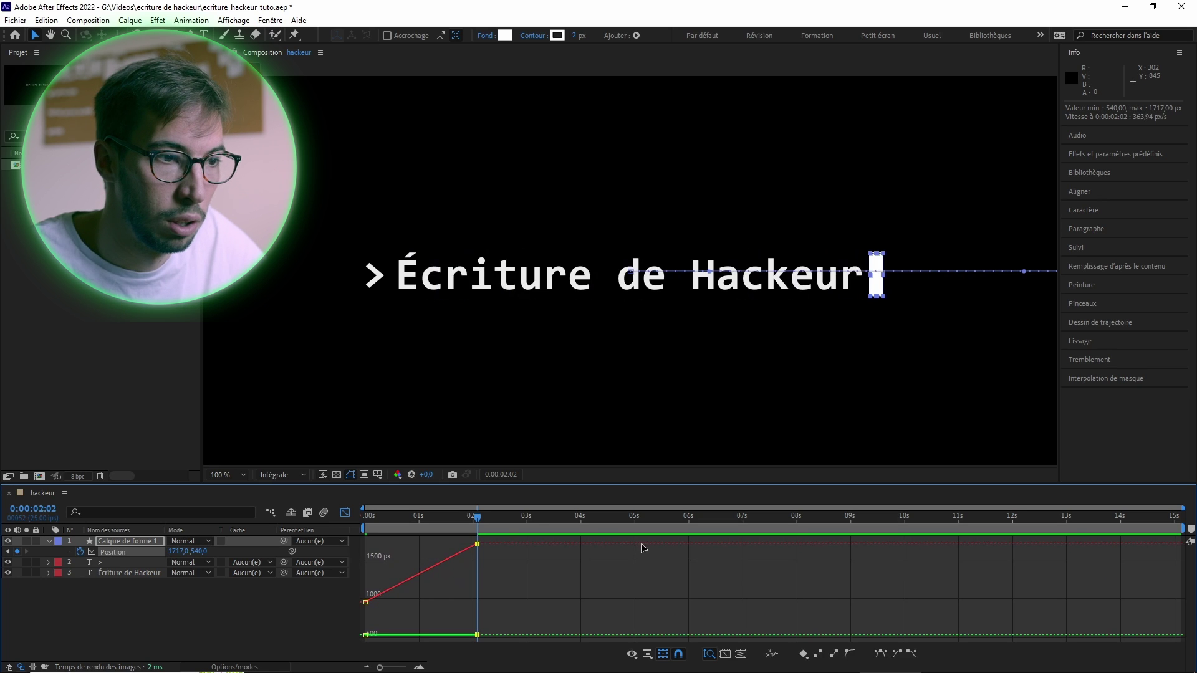
drag(476, 518, 350, 519)
click(81, 608)
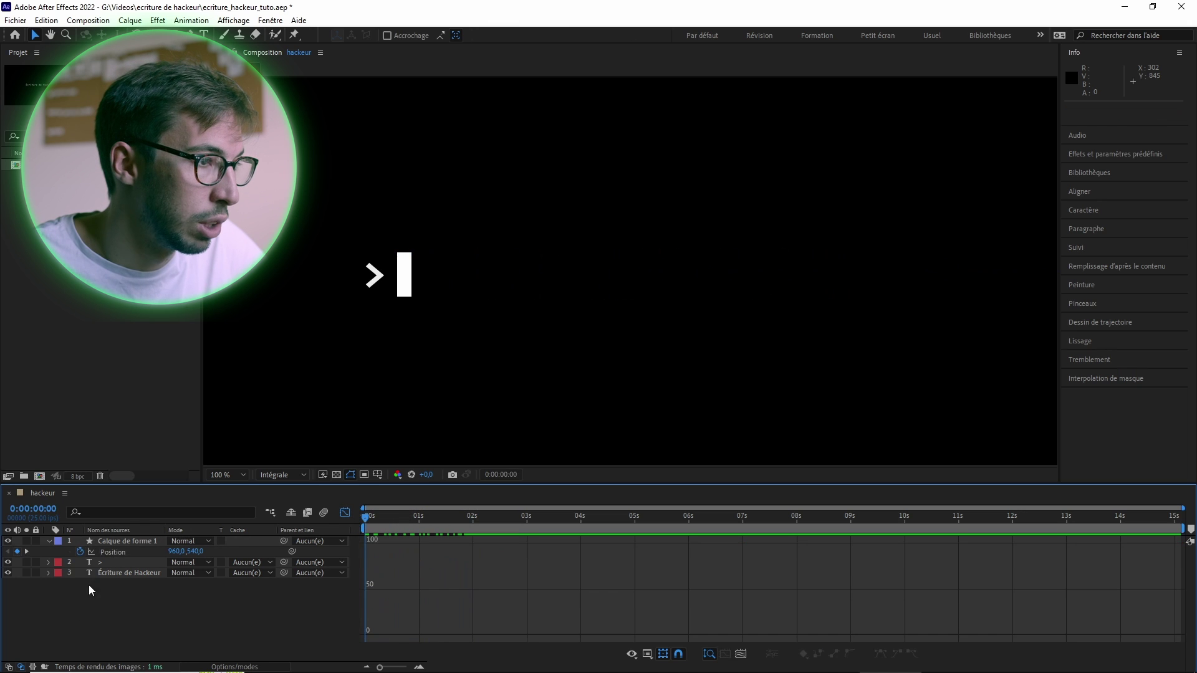
Step: Reveal the cursor layer's transform properties and keyframe its Opacity at 100% on the first frame and 0% at 0:00:00:10
click(50, 541)
click(111, 541)
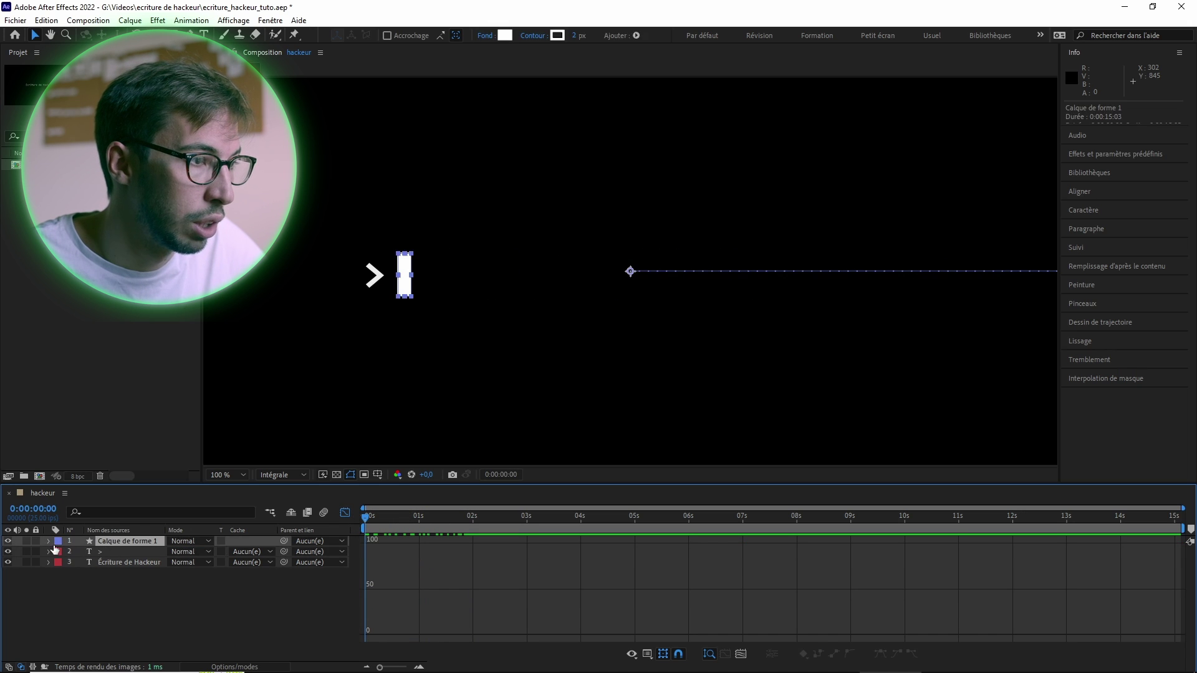
click(47, 542)
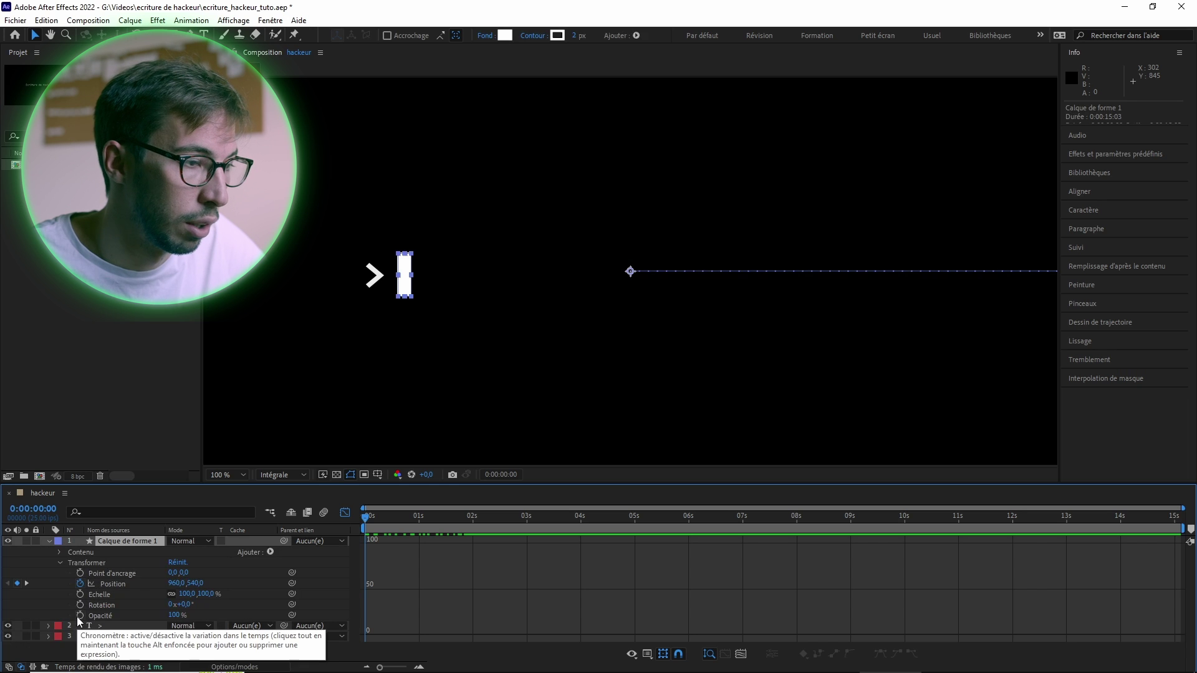
click(80, 615)
click(382, 518)
drag(383, 517, 386, 518)
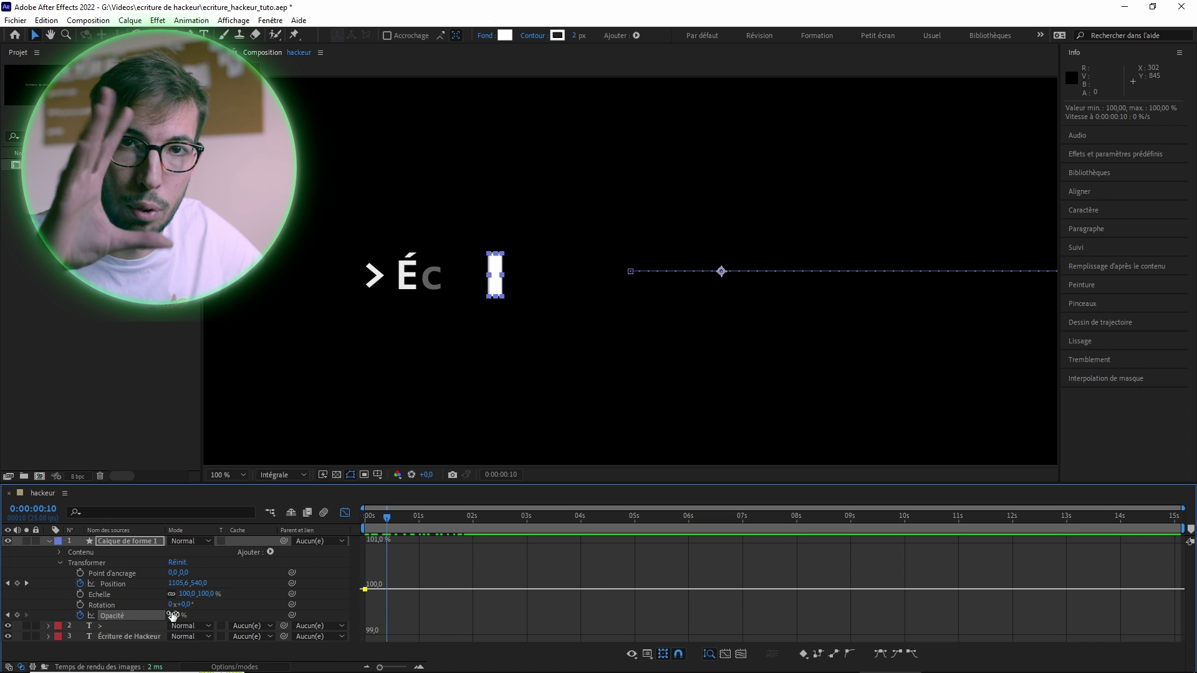
drag(173, 616, 145, 617)
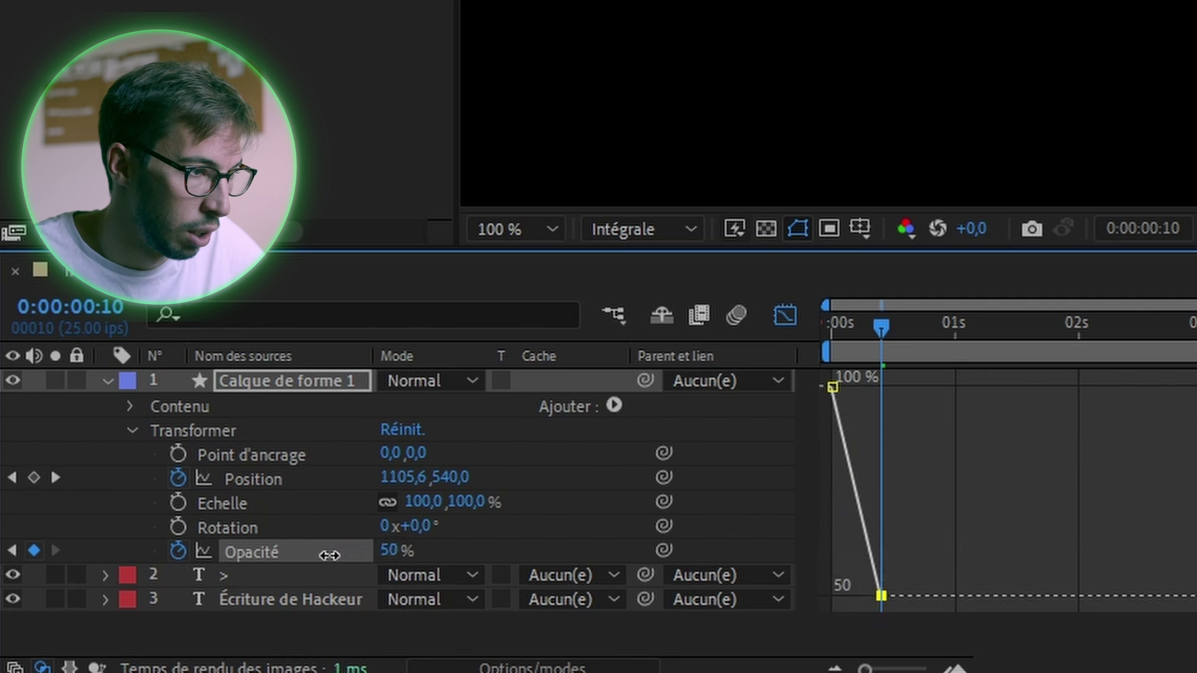
drag(329, 555, 252, 553)
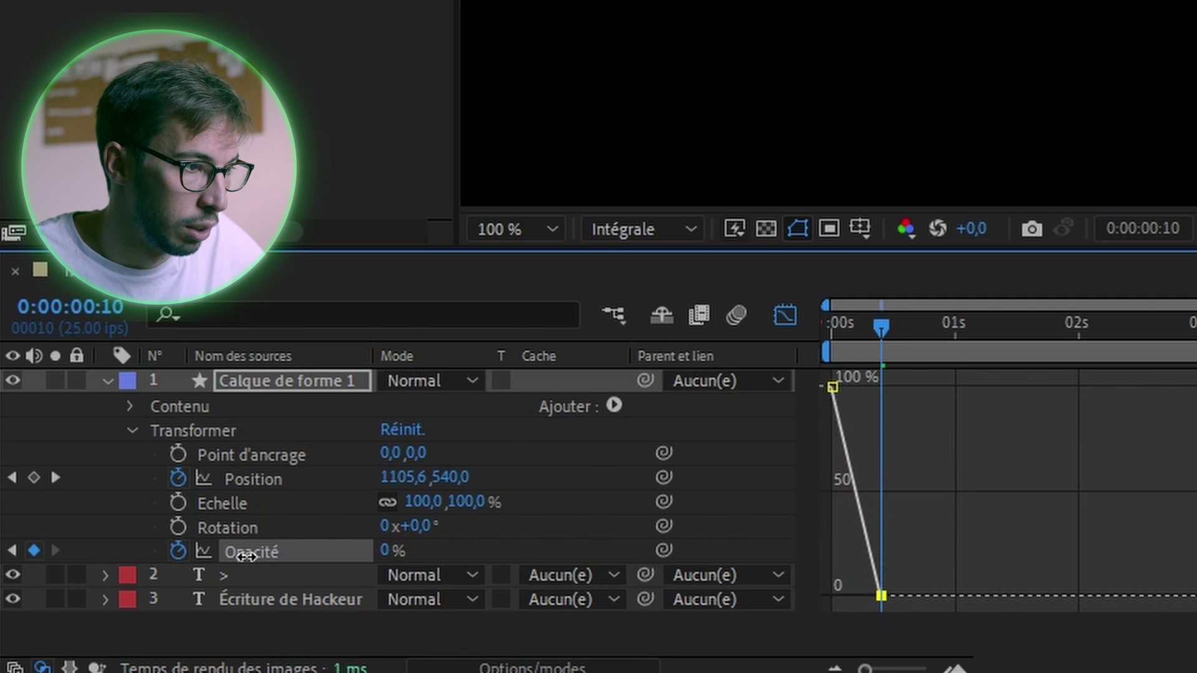
Step: Leave the graph editor view and keyframe the cursor layer's Opacity at 100% at 0:00:00:23
click(784, 315)
drag(879, 331, 949, 328)
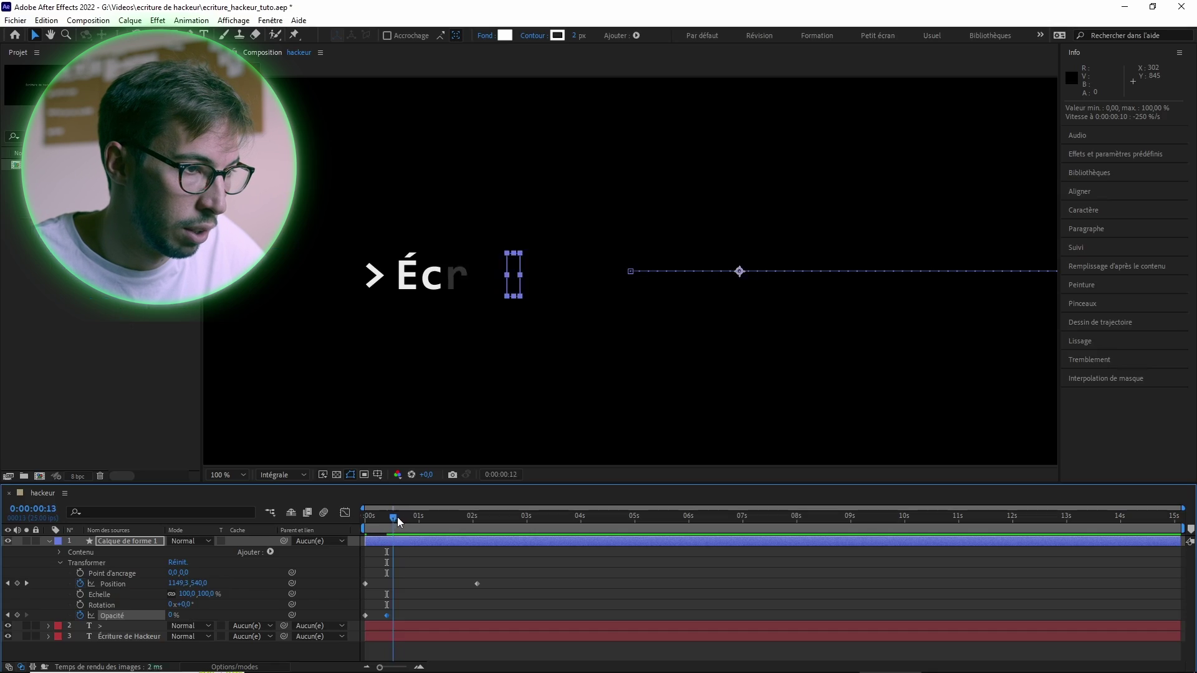
drag(173, 615, 243, 614)
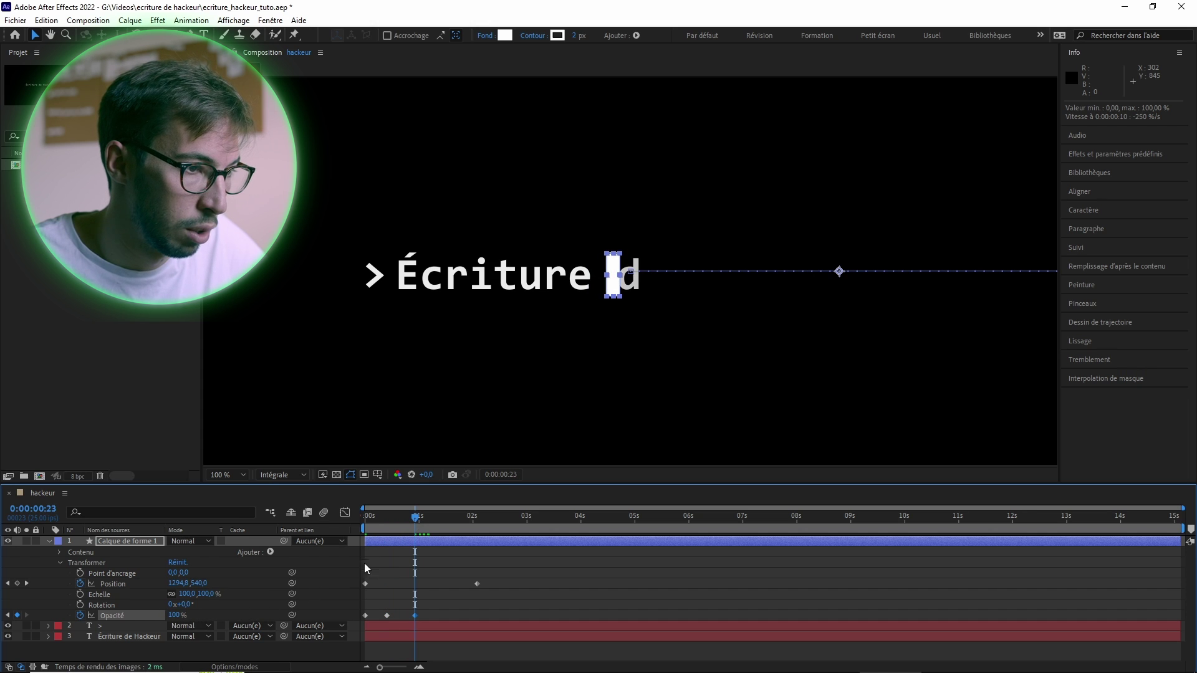
Step: Collapse the cursor layer's properties and display only the keyframed properties of all three layers
click(50, 541)
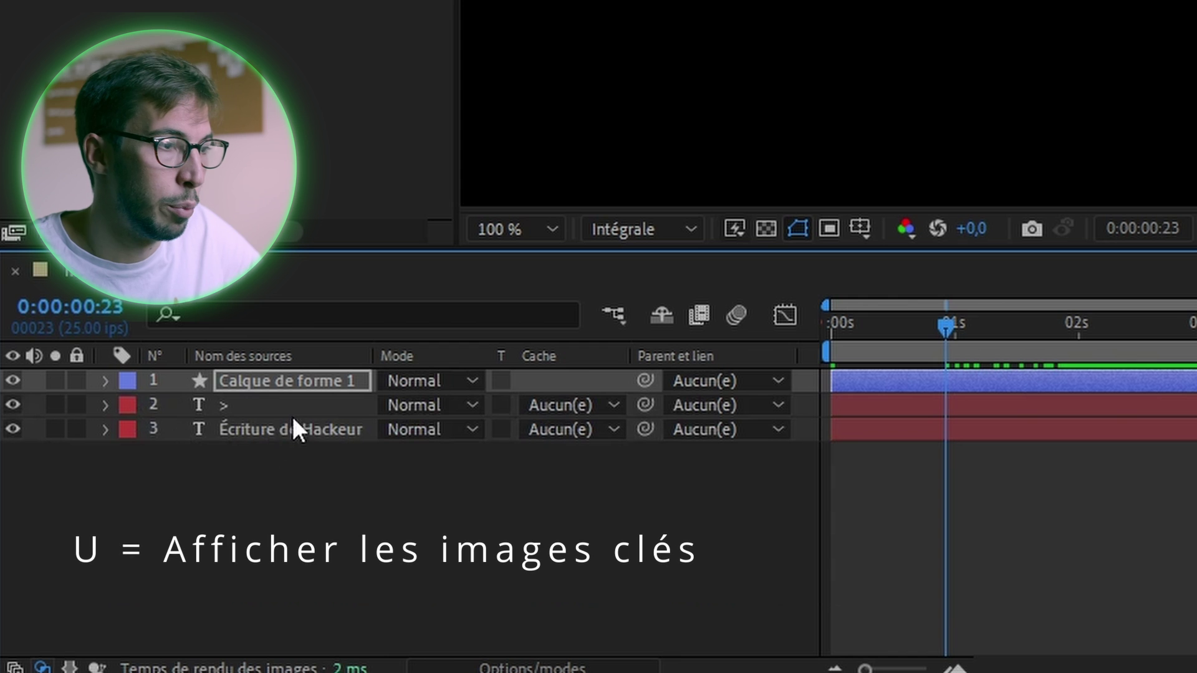
shift+click(294, 432)
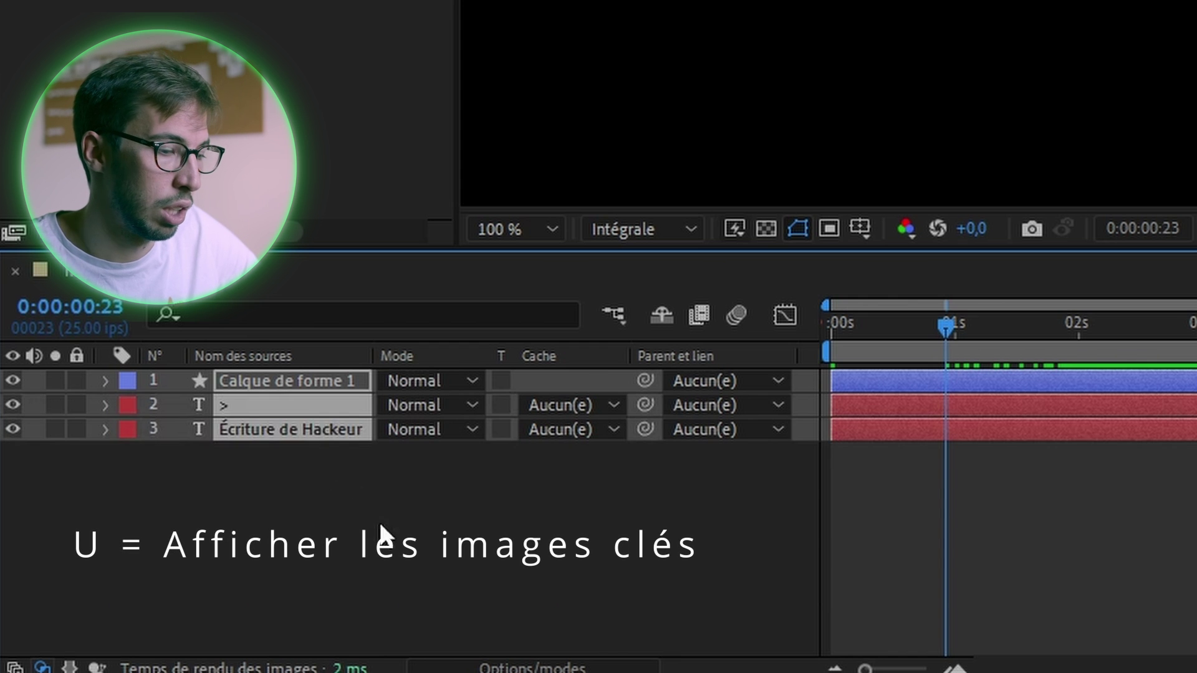
key(u)
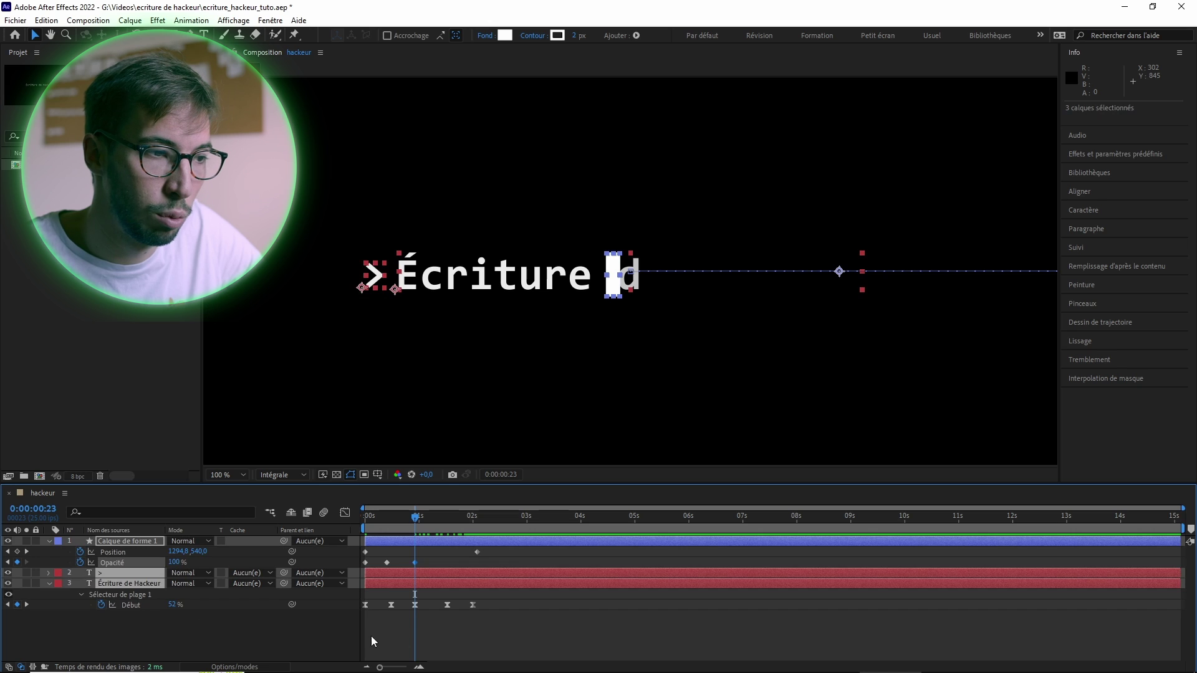
Step: Shift all of the text layer's Début keyframes so the first one sits at 0:00:00:23, and preview from the first frame
drag(356, 627, 522, 605)
drag(417, 508, 316, 529)
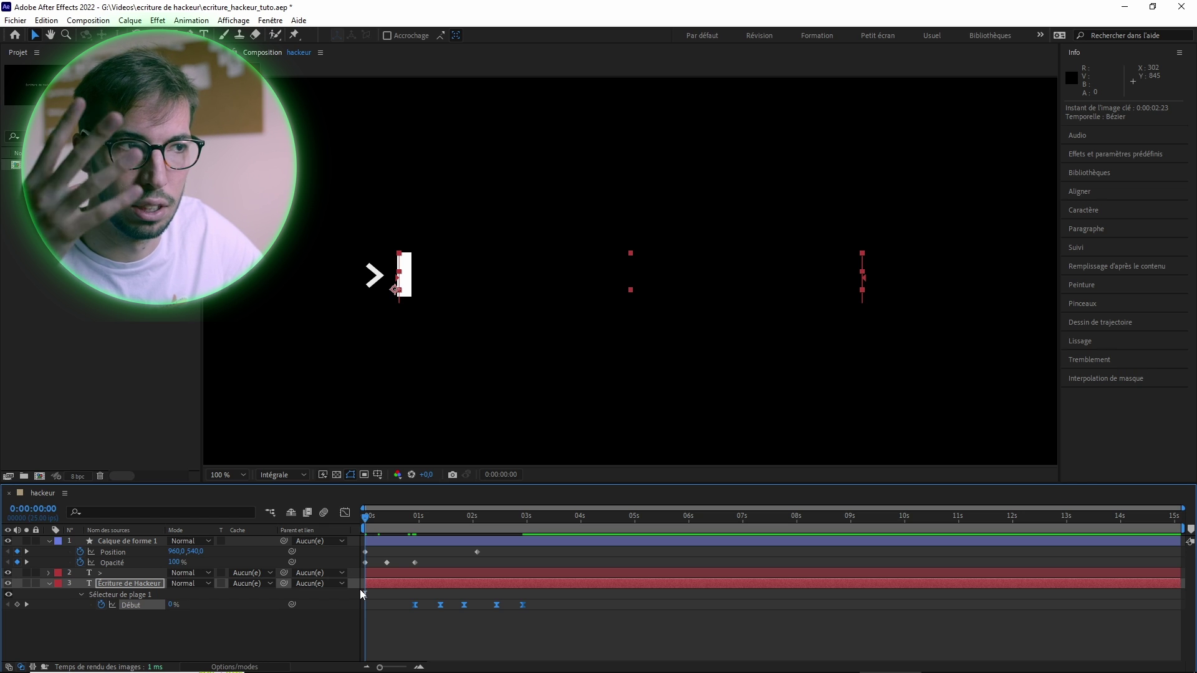
key(space)
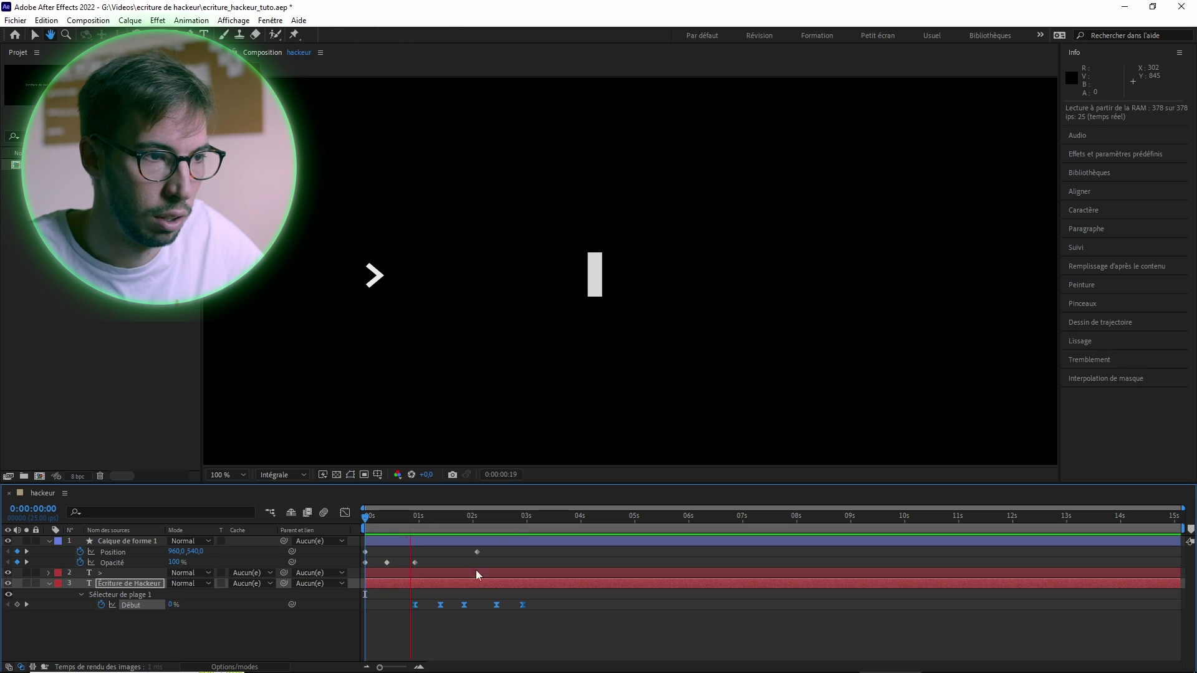
key(space)
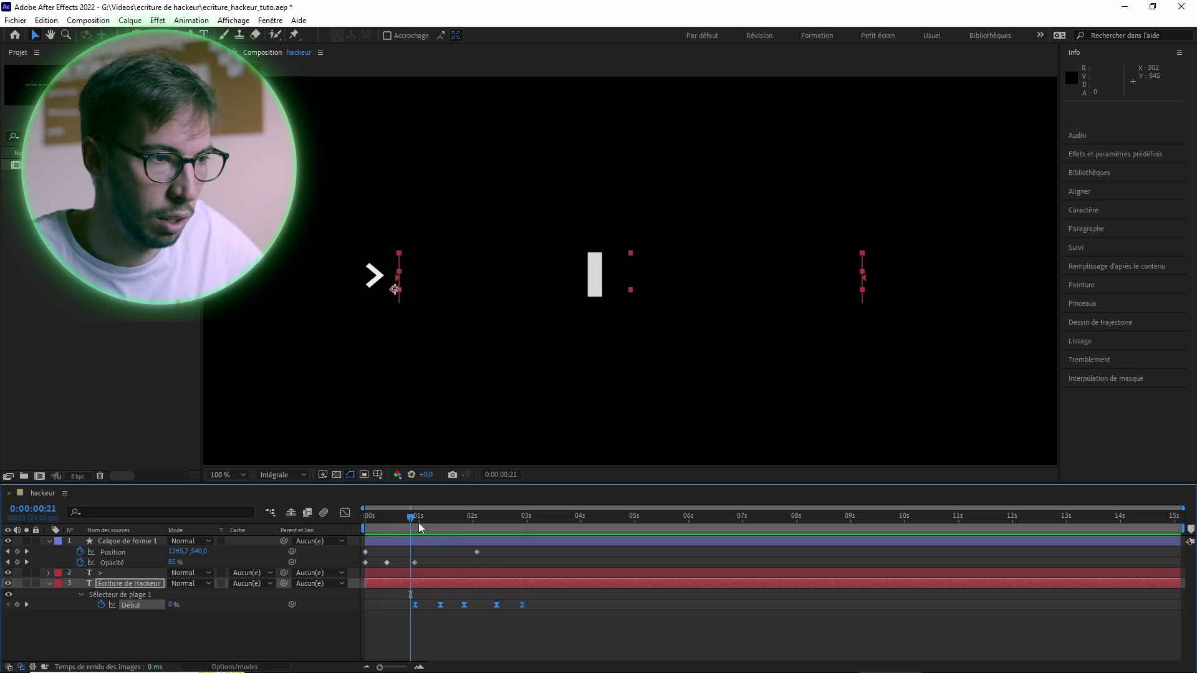
Step: Shift both of the cursor layer's Position keyframes so the first one sits at 0:00:00:23, and preview the animation
click(522, 560)
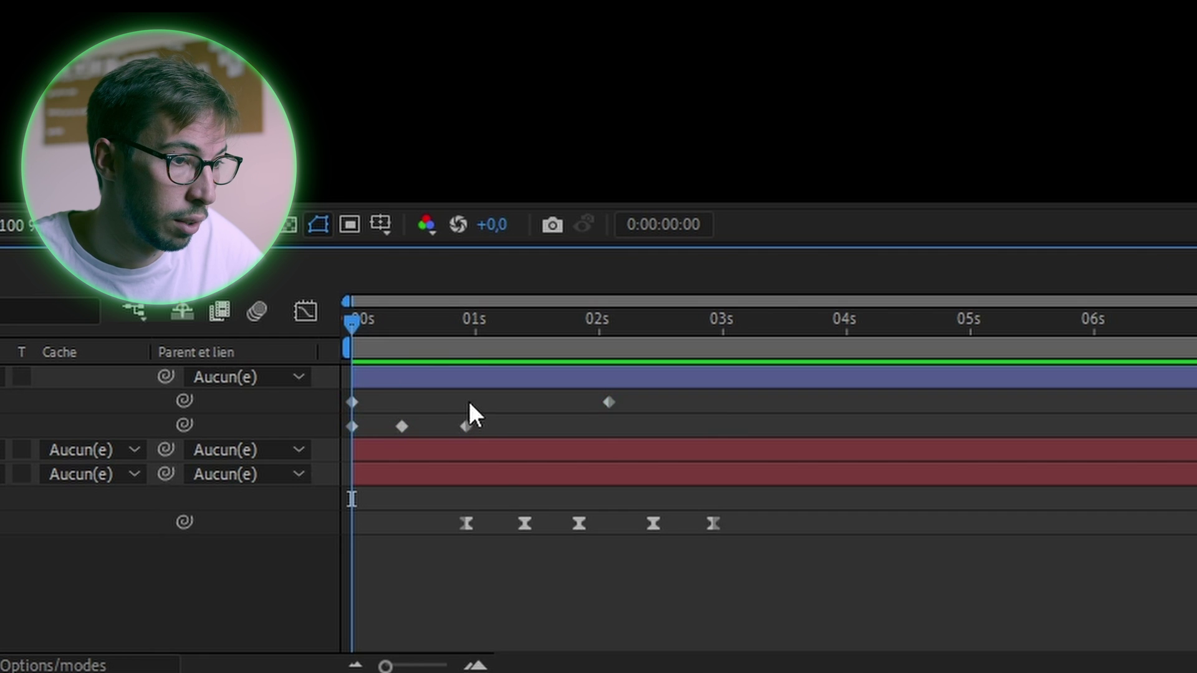
drag(671, 410, 463, 414)
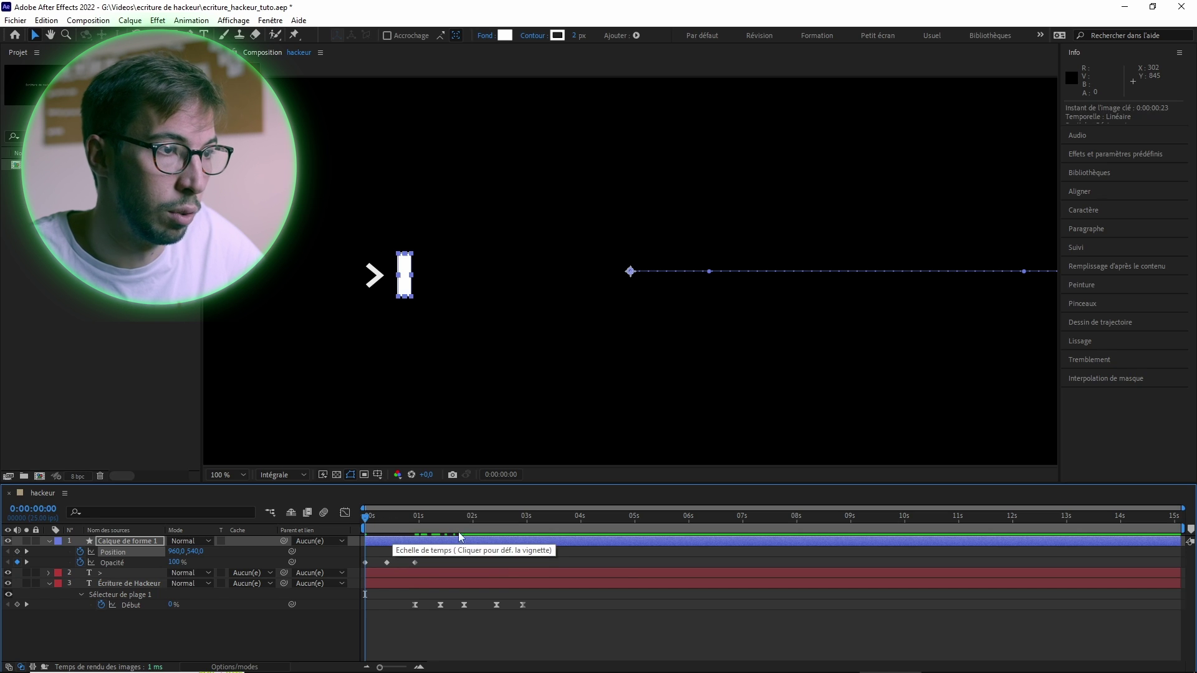
key(space)
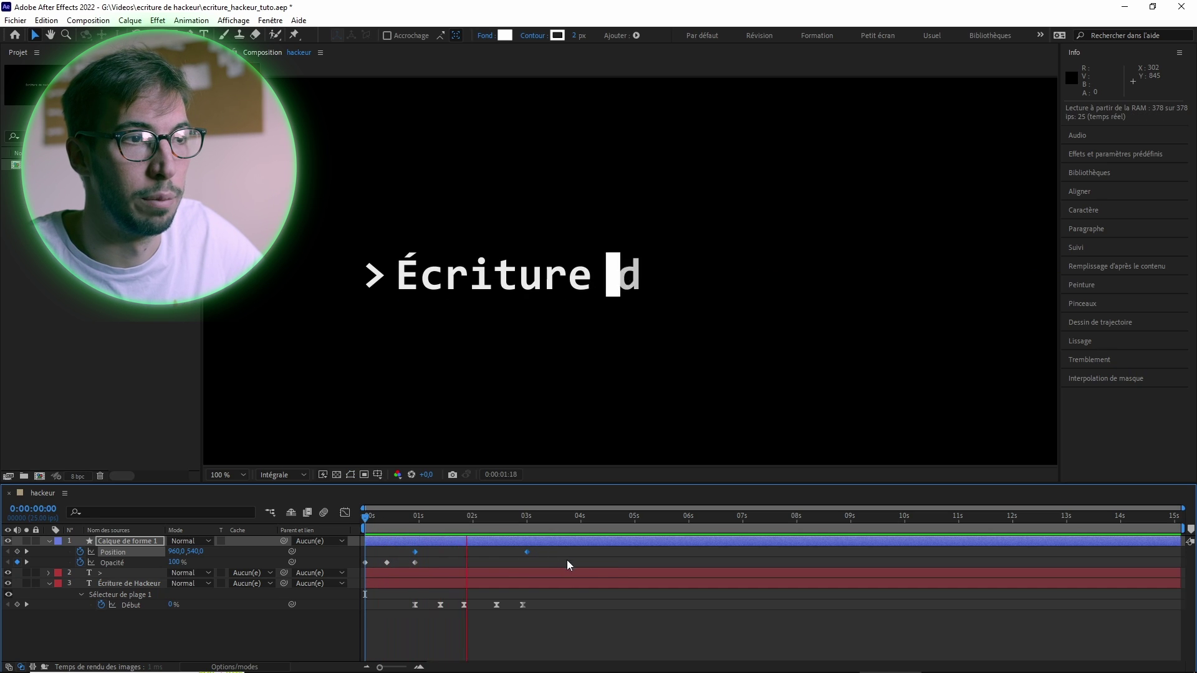
key(space)
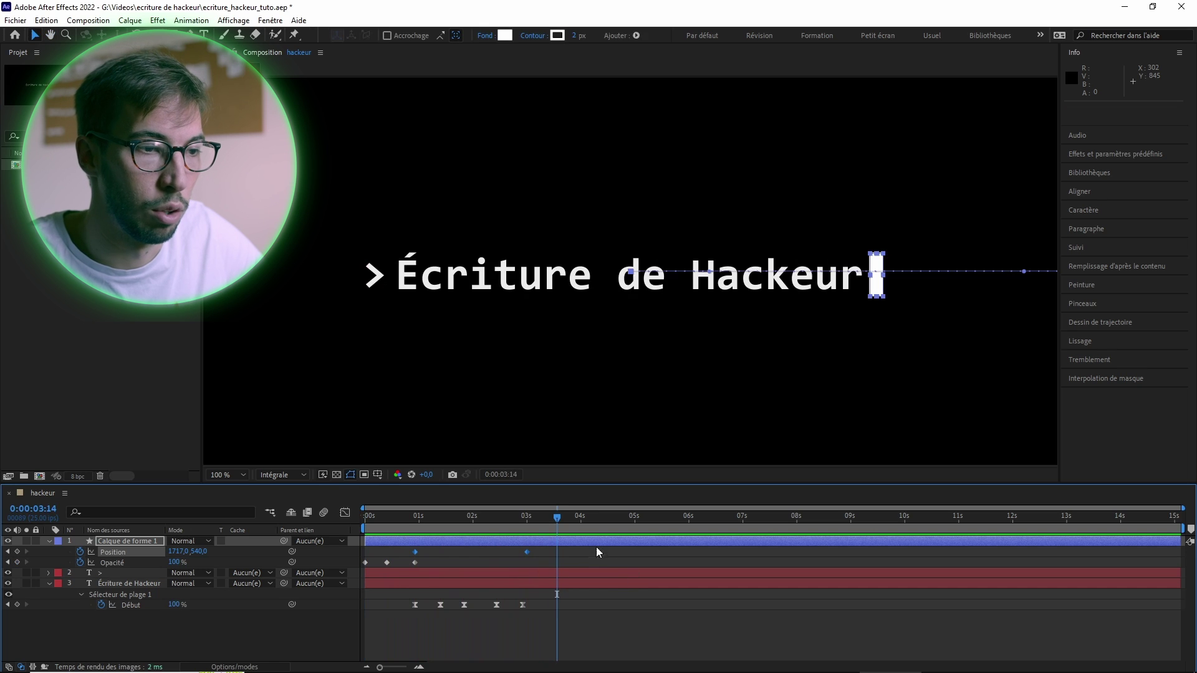
Step: Copy the cursor layer's three Opacity keyframes, paste them at 0:00:03:02 after the text is fully typed, and preview the blink
drag(557, 518, 529, 519)
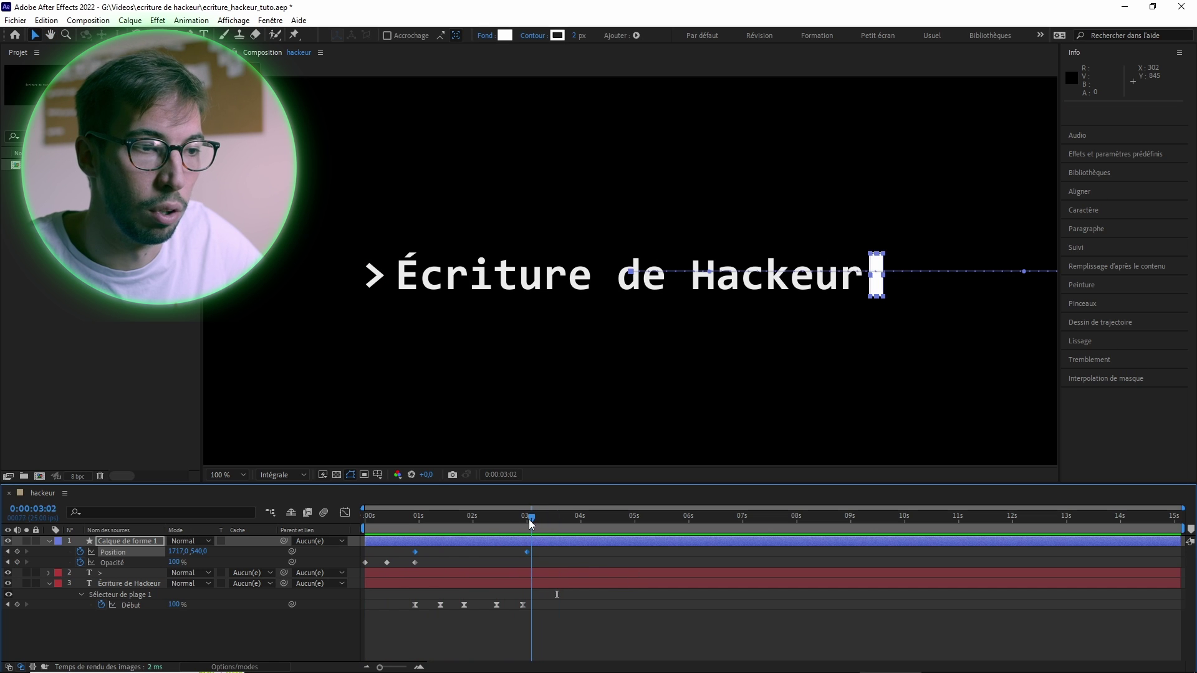
click(387, 563)
click(365, 562)
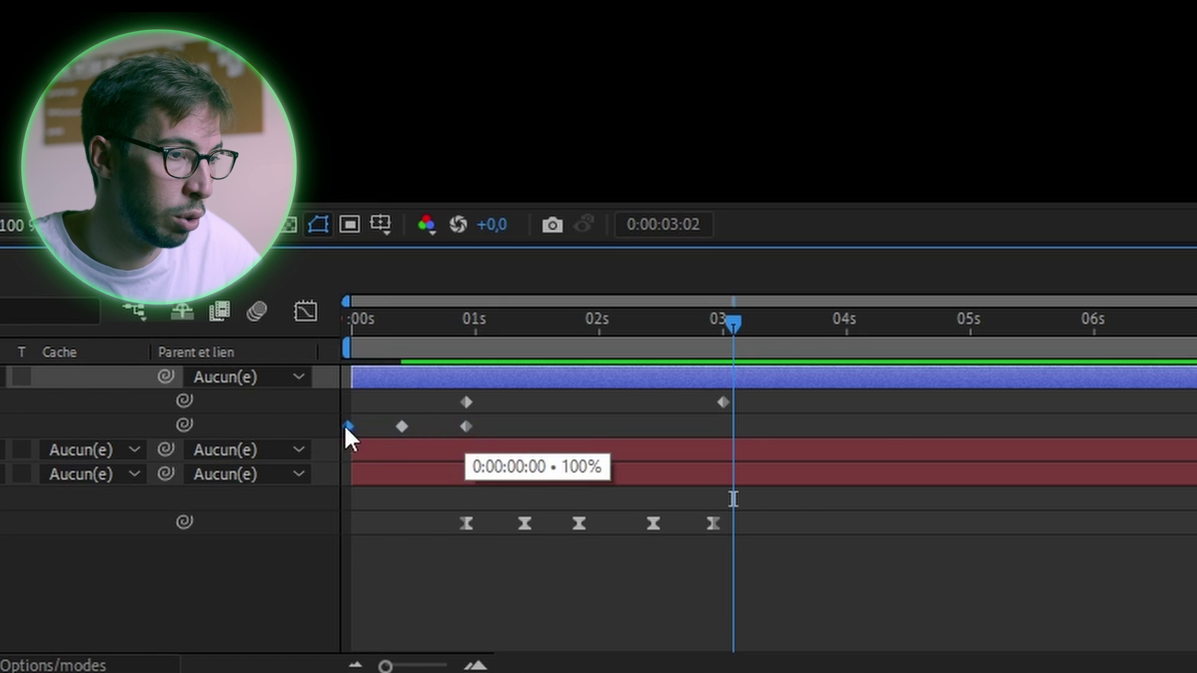
click(410, 447)
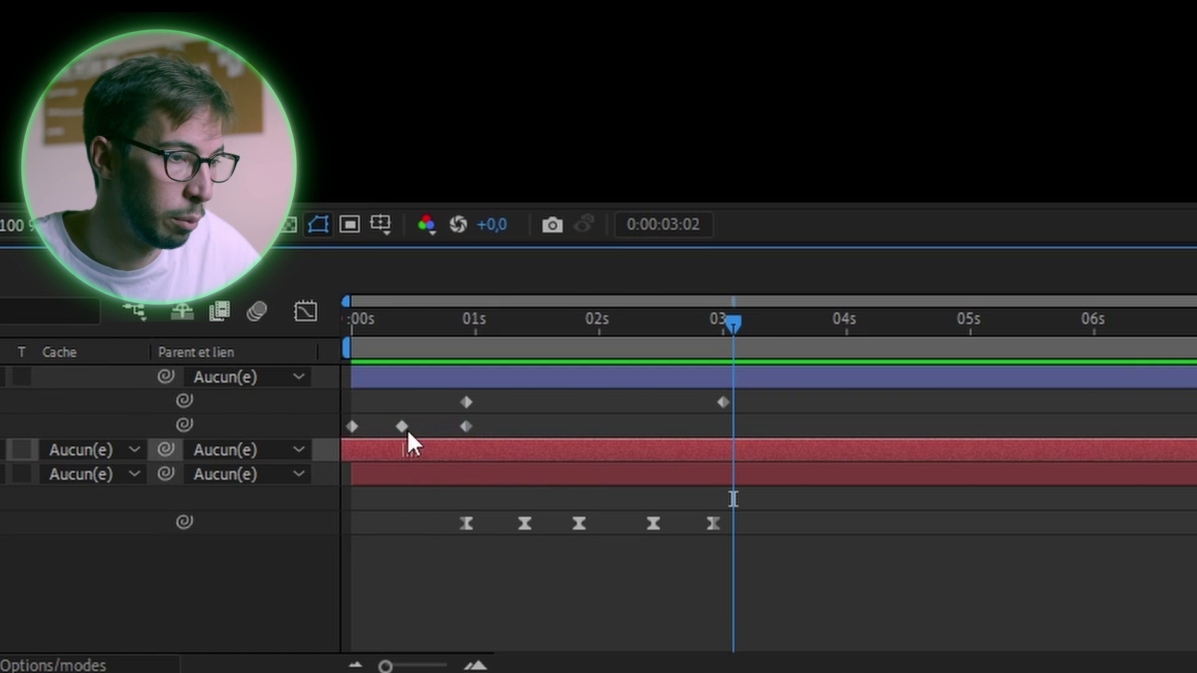
drag(543, 424, 346, 423)
key(ctrl+c)
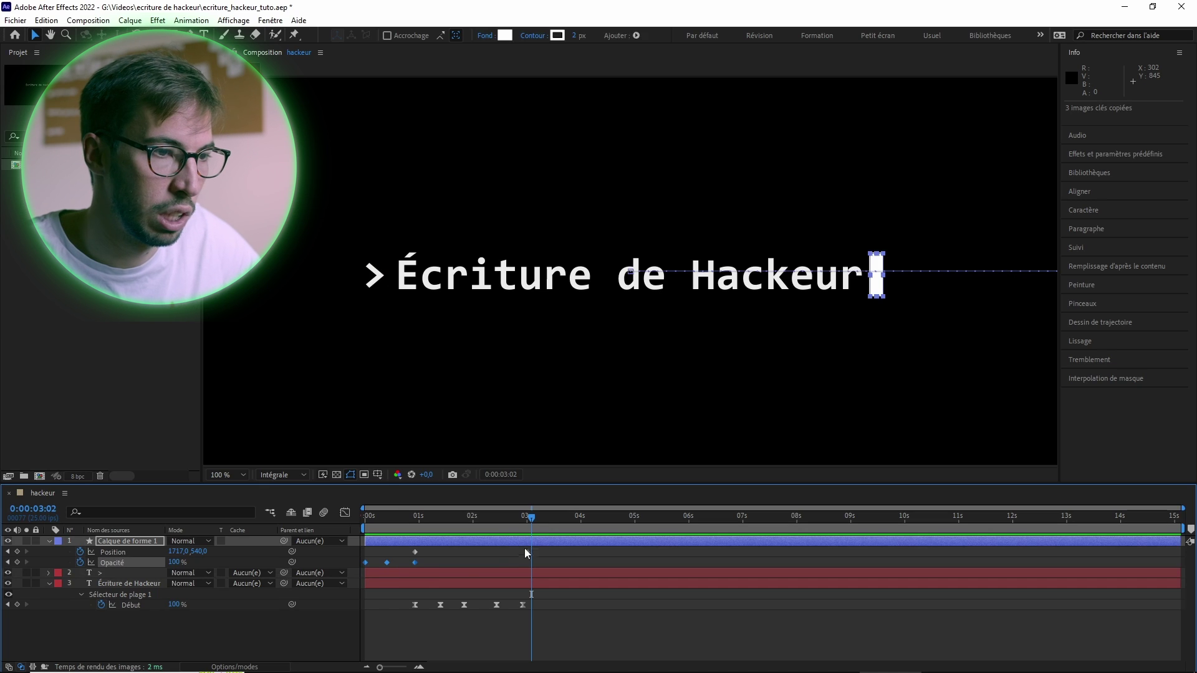
key(ctrl+v)
key(space)
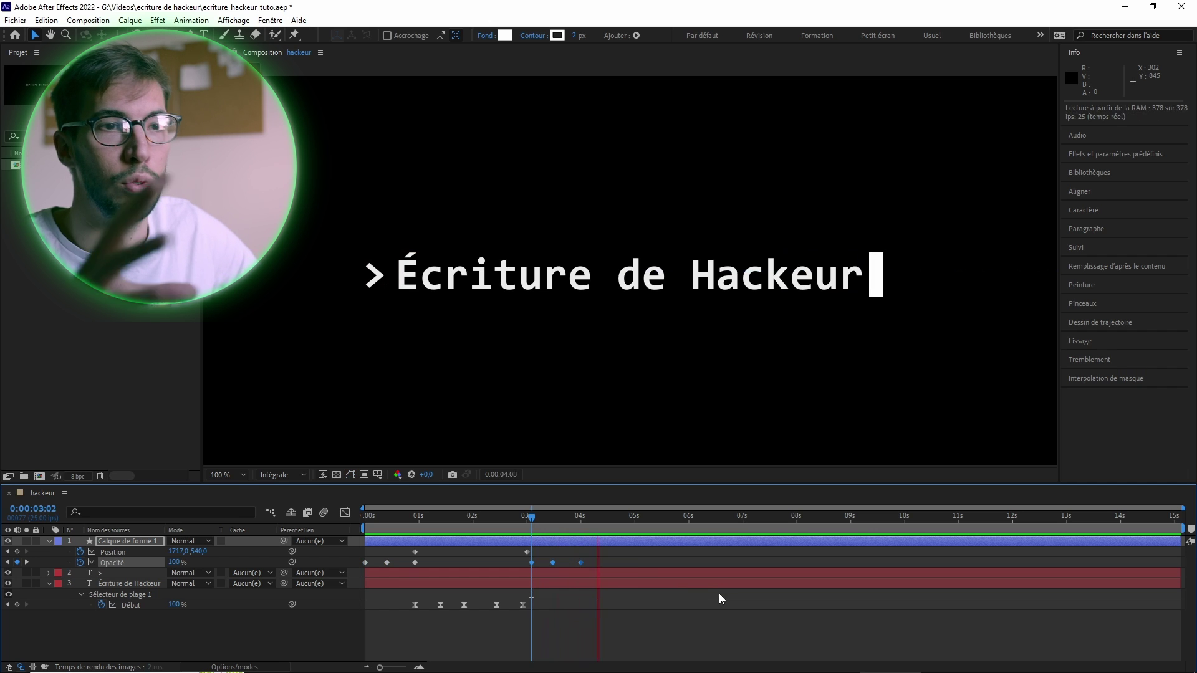
key(space)
Step: Add the expression loopOut() to the cursor layer's Opacity and preview the looping blink
drag(625, 528, 585, 538)
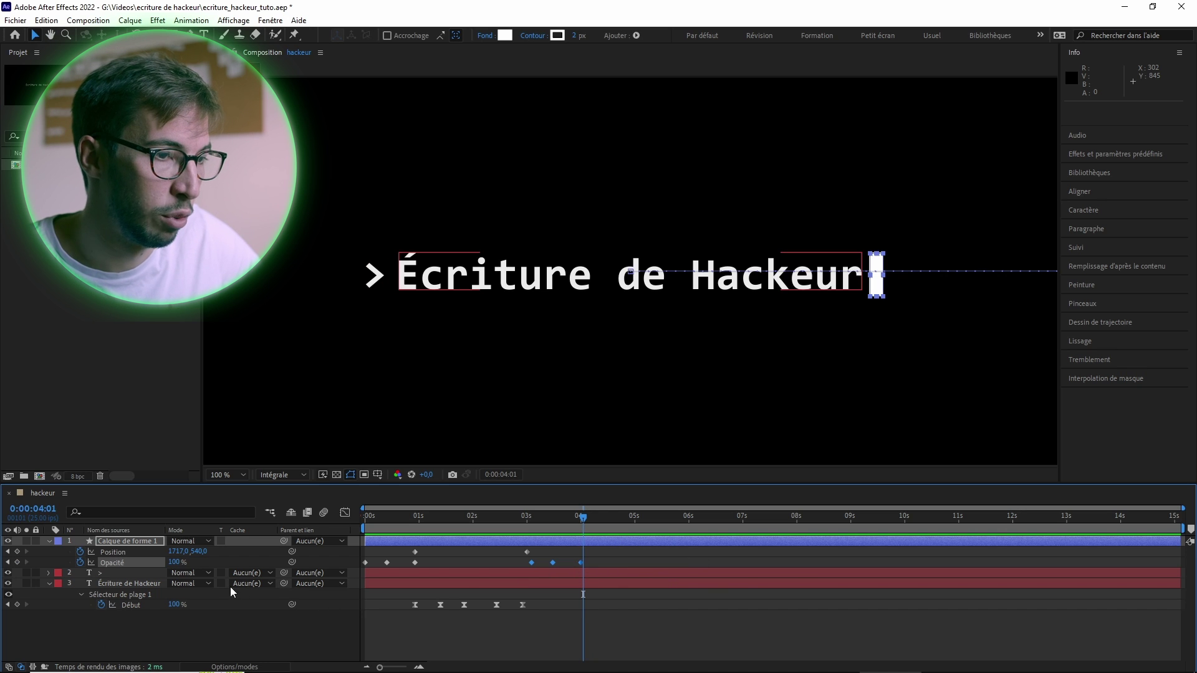
alt+click(80, 562)
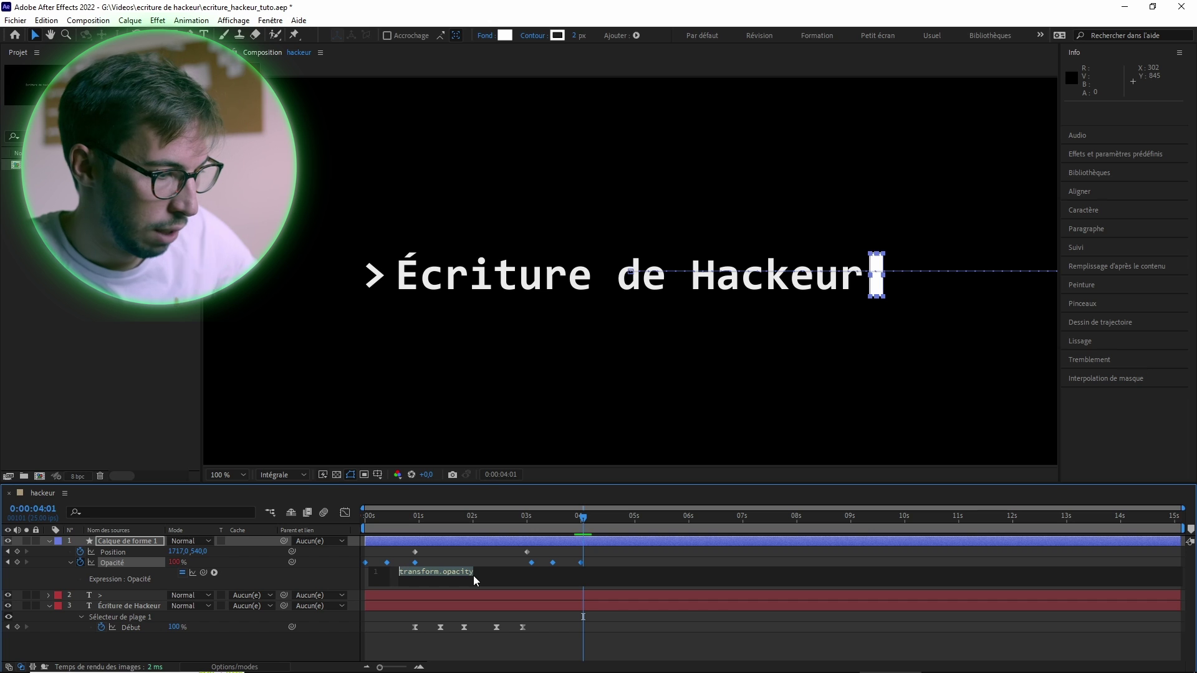
text(loo)
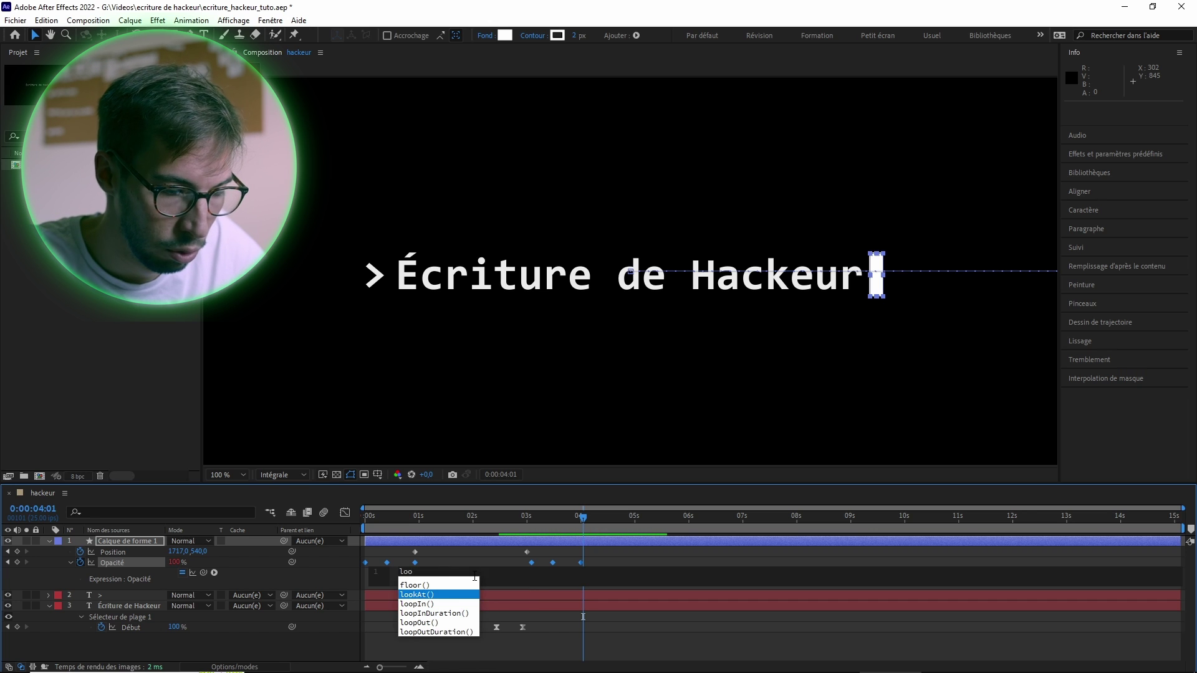
key(Down)
key(Down)
key(Down)
key(Escape)
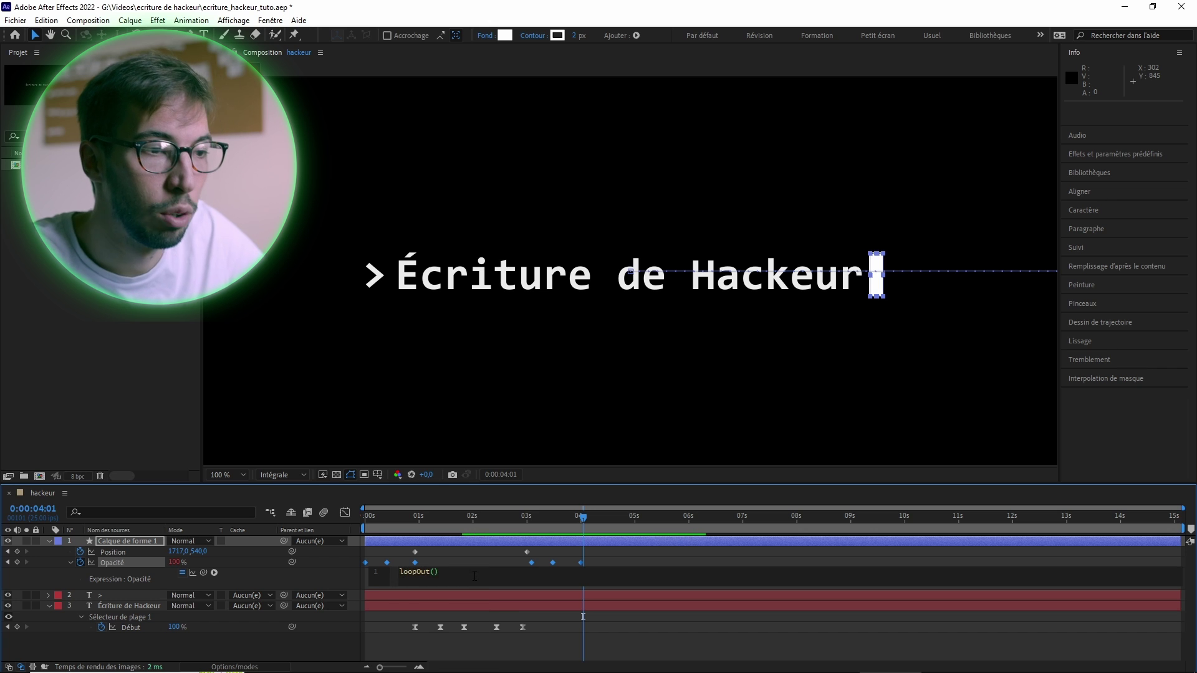
key(Left)
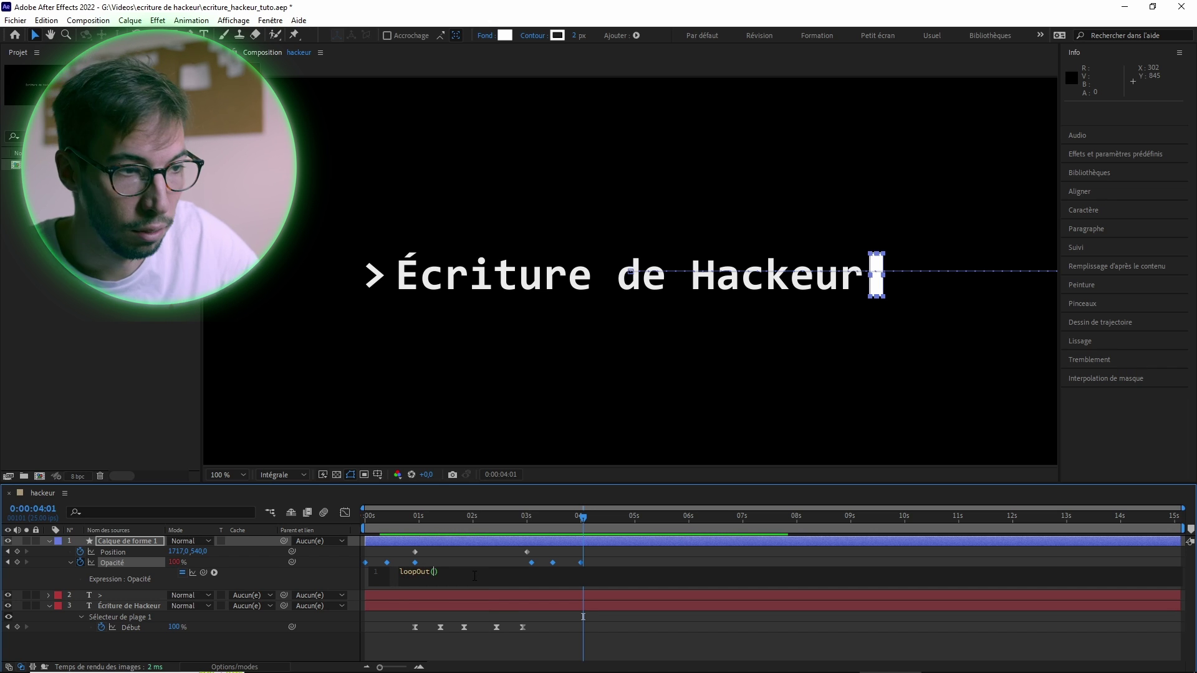
click(679, 562)
key(space)
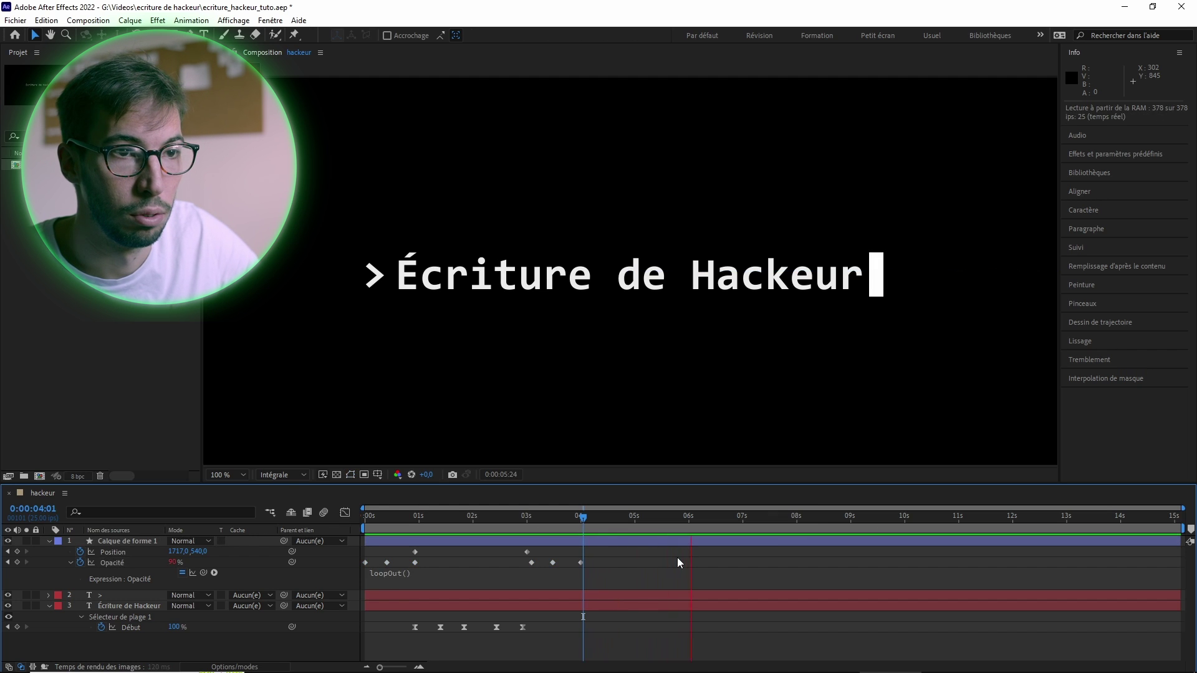
key(space)
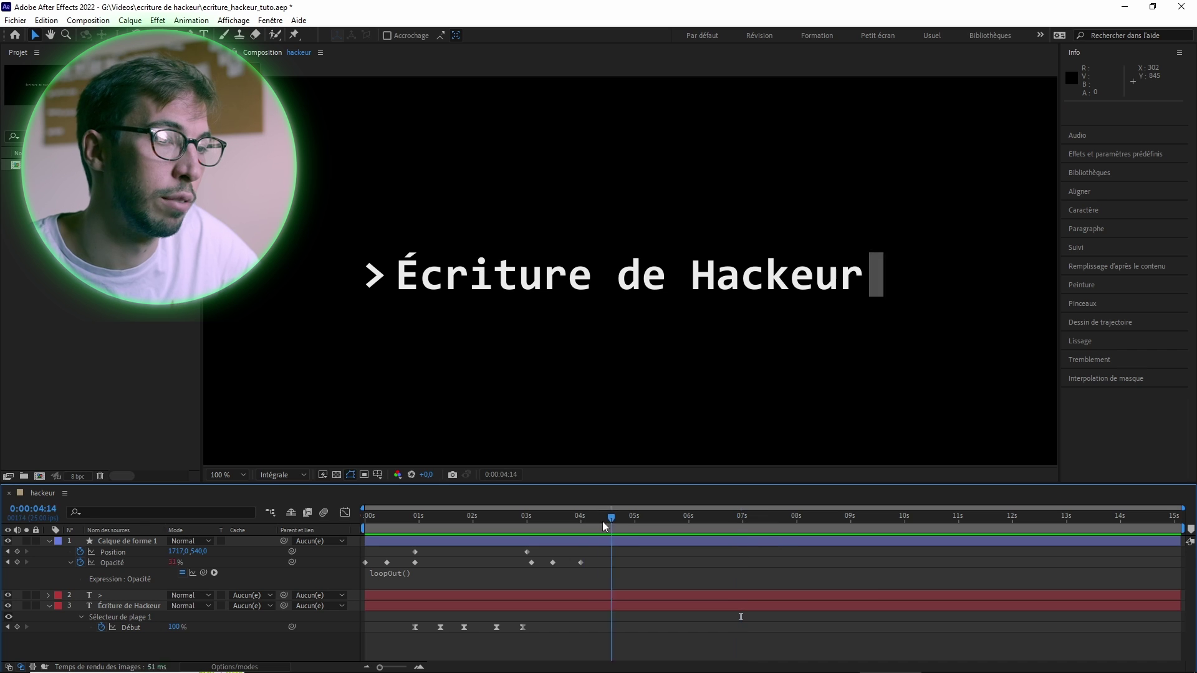
Step: Duplicate the cursor shape layer and trim the start of the duplicate to 0:00:04:00, at the last Opacity keyframe
drag(583, 521, 580, 522)
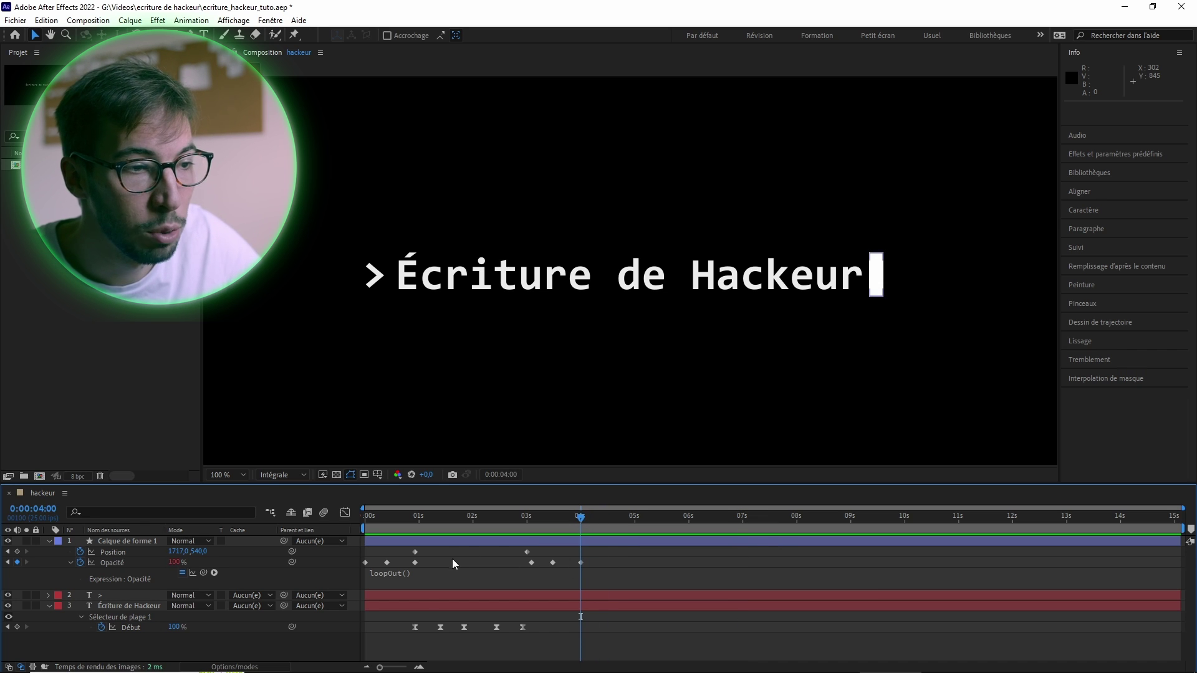
click(48, 540)
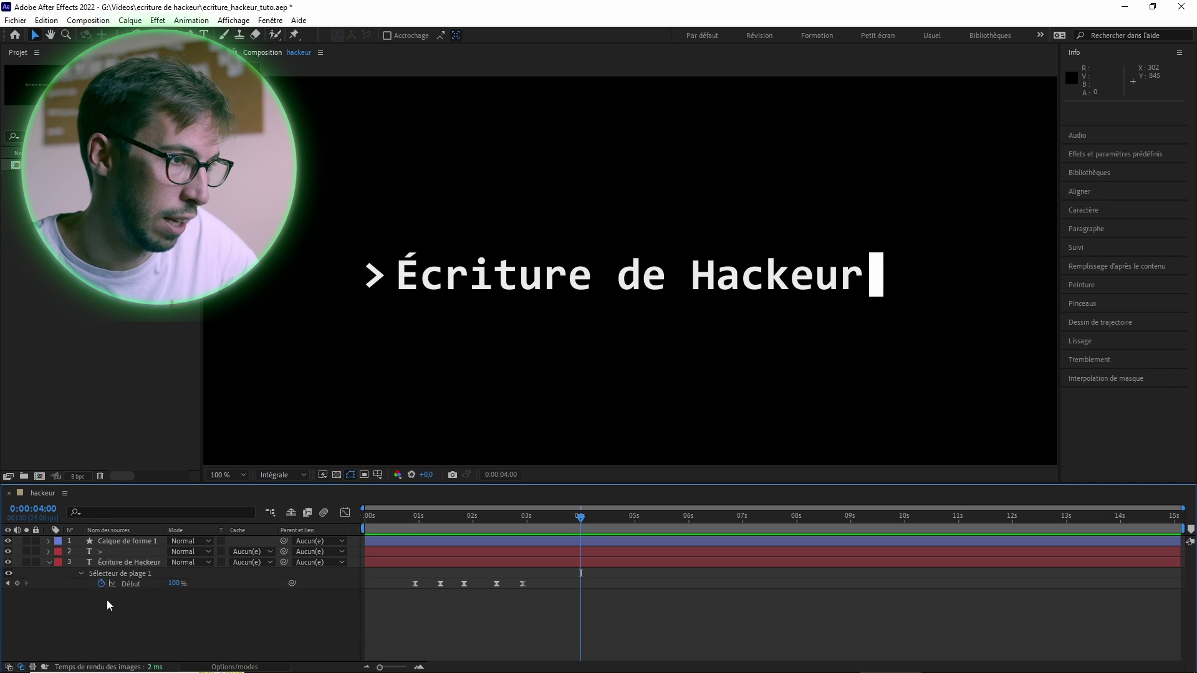
click(141, 541)
key(ctrl+d)
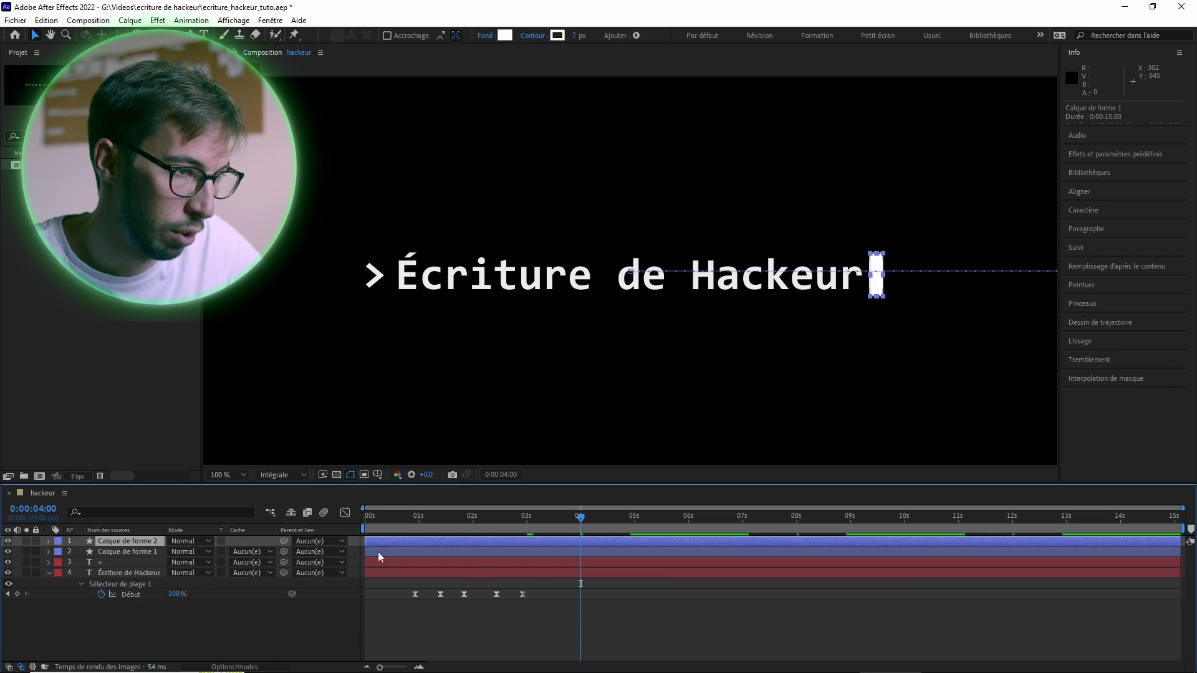
drag(366, 541, 581, 546)
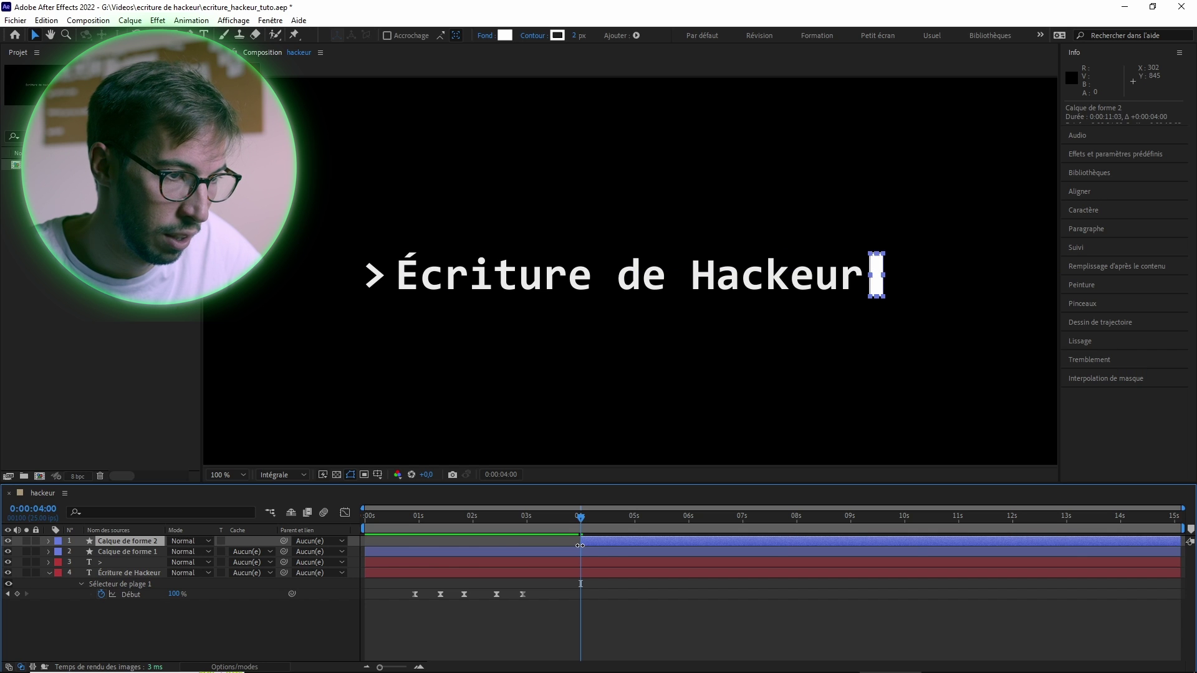
Step: Delete the duplicate cursor layer's Position keyframes and first three Opacity keyframes, and move its remaining three Opacity keyframes to start at 0:00:04:00
key(u)
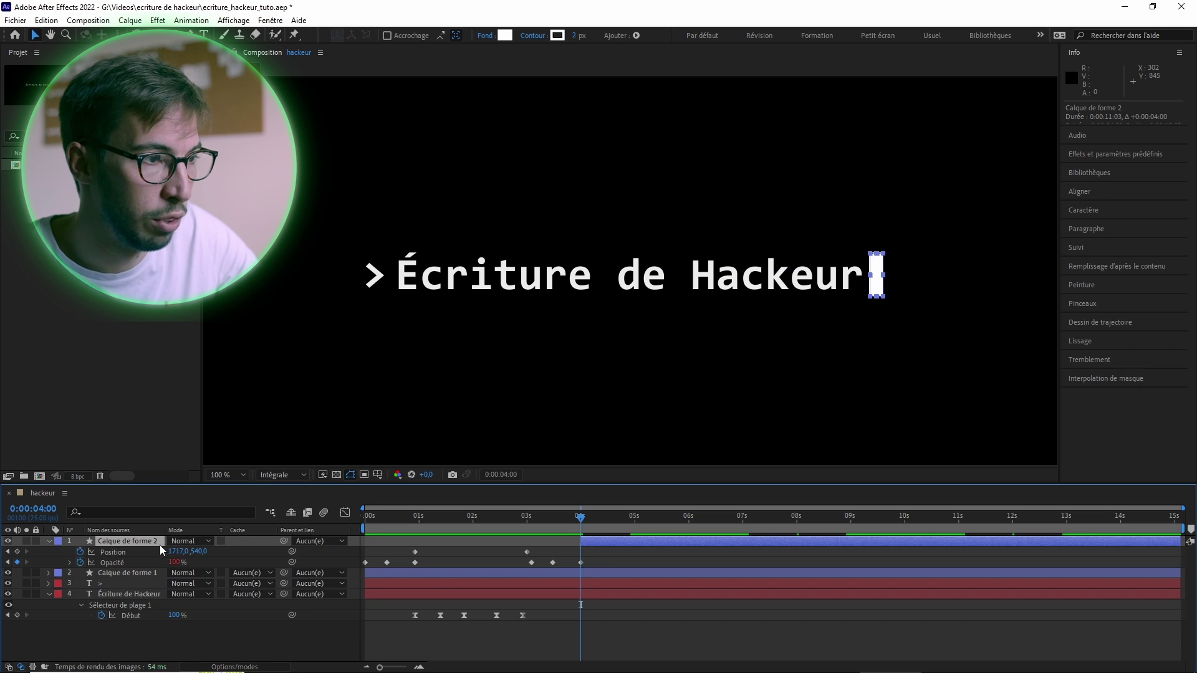
drag(540, 549, 328, 564)
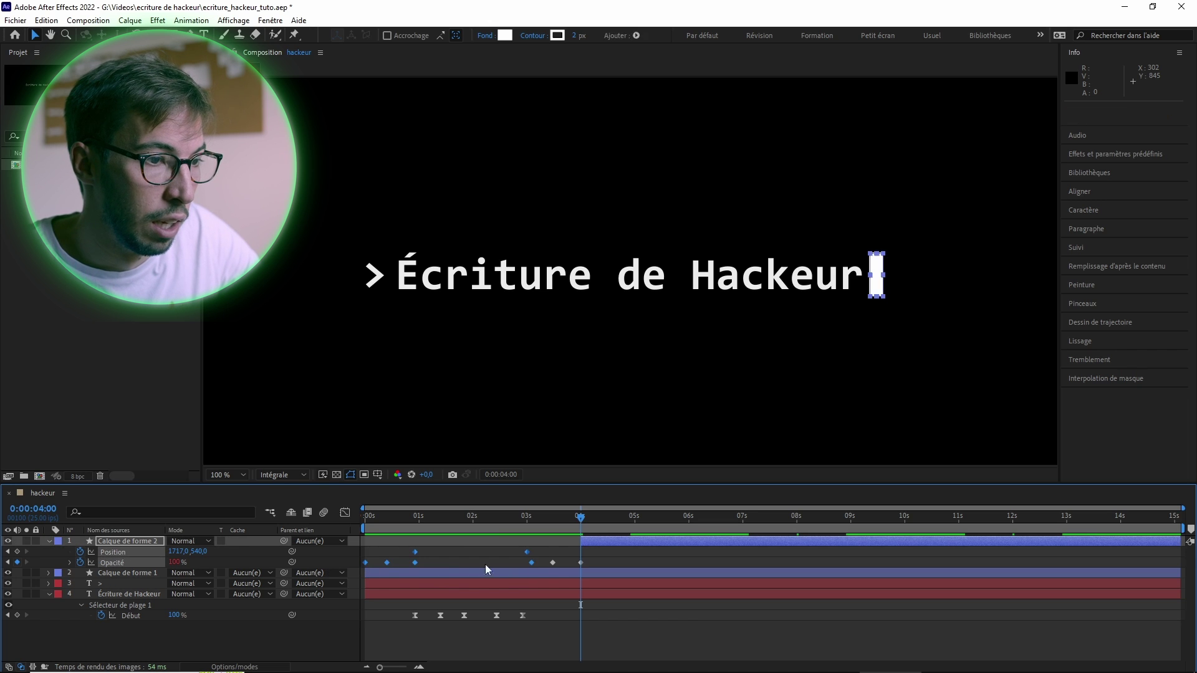
click(542, 557)
drag(528, 548, 358, 571)
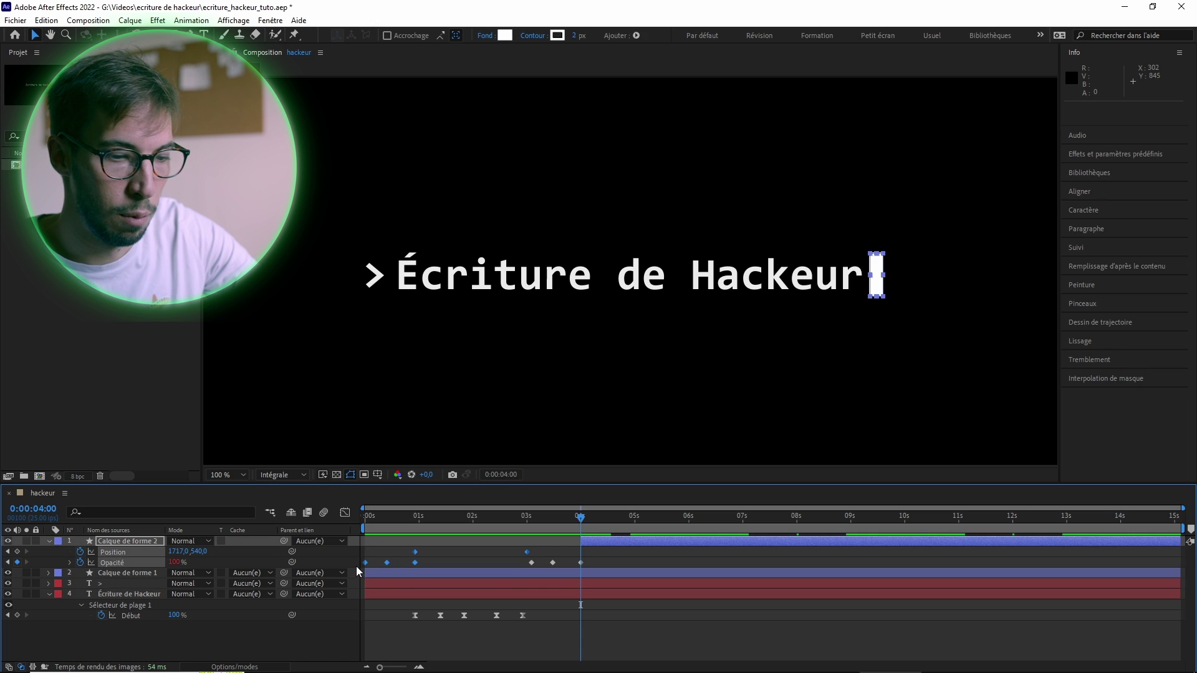
key(Delete)
drag(521, 559, 624, 566)
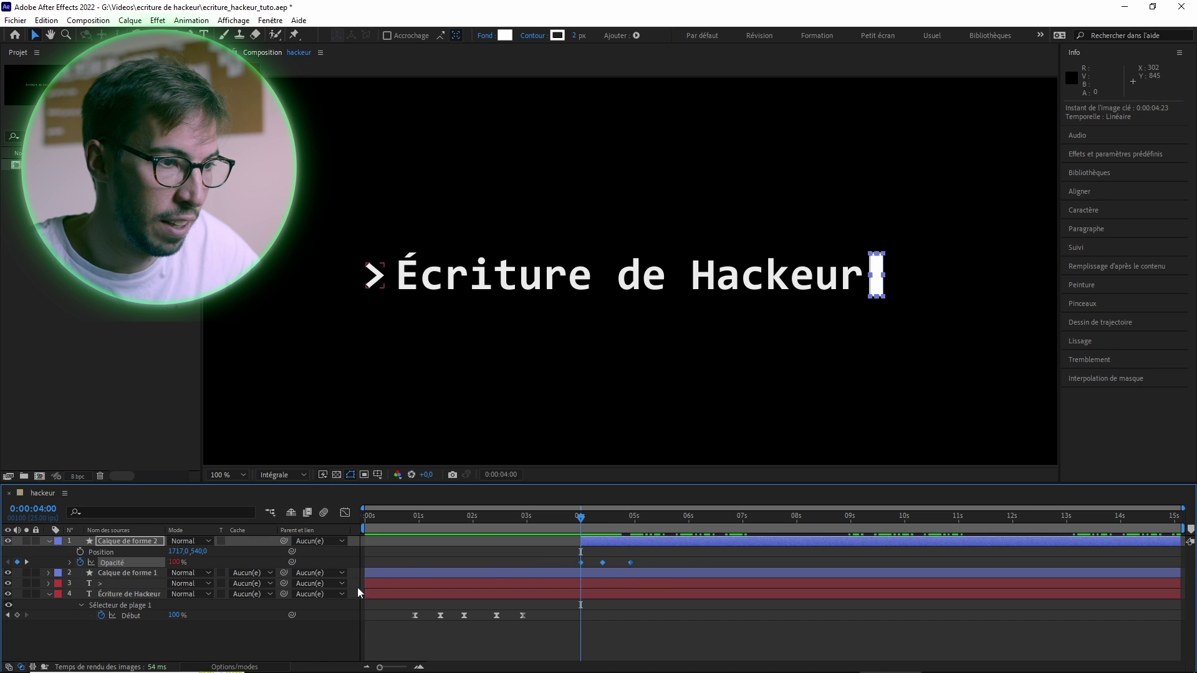
Step: Remove the loopOut() expression from the Opacity of Calque de forme 1 and preview the cursor blink after 0:00:04:00
click(111, 574)
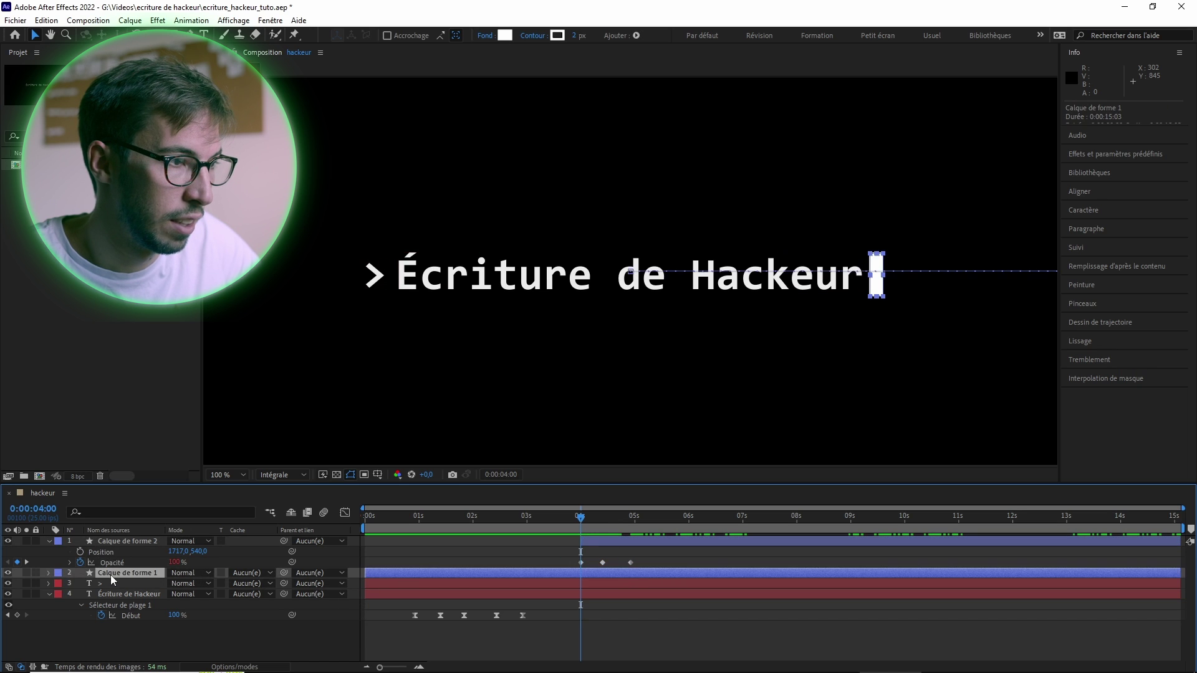
click(49, 573)
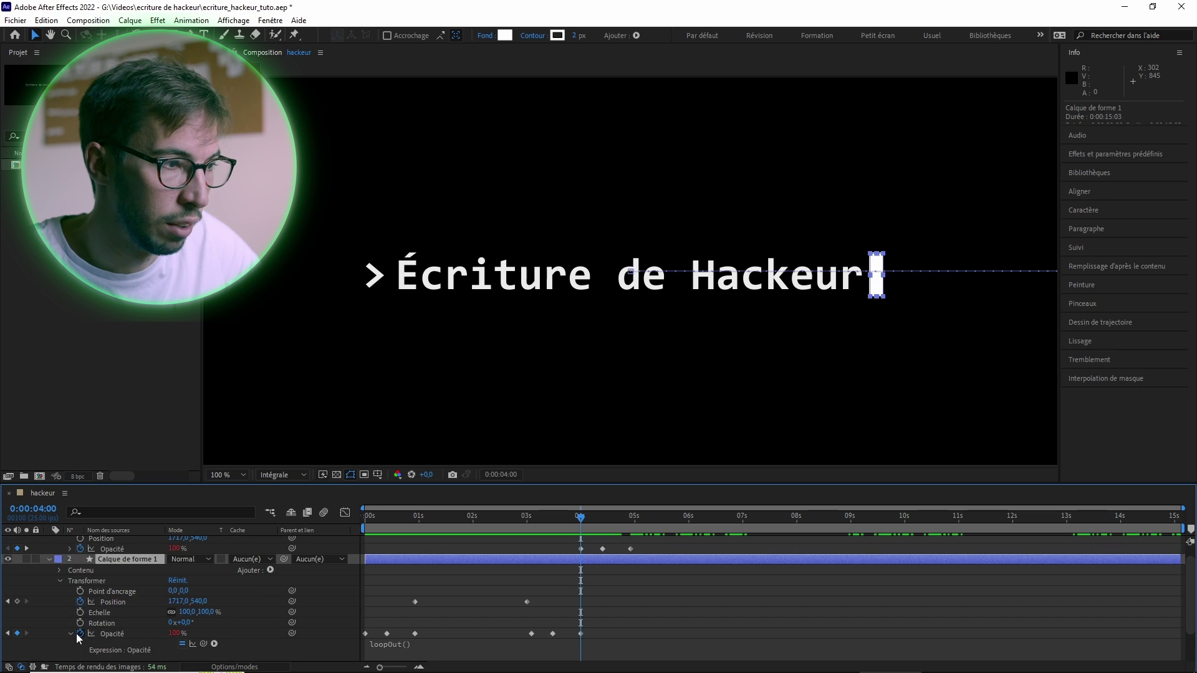
click(393, 646)
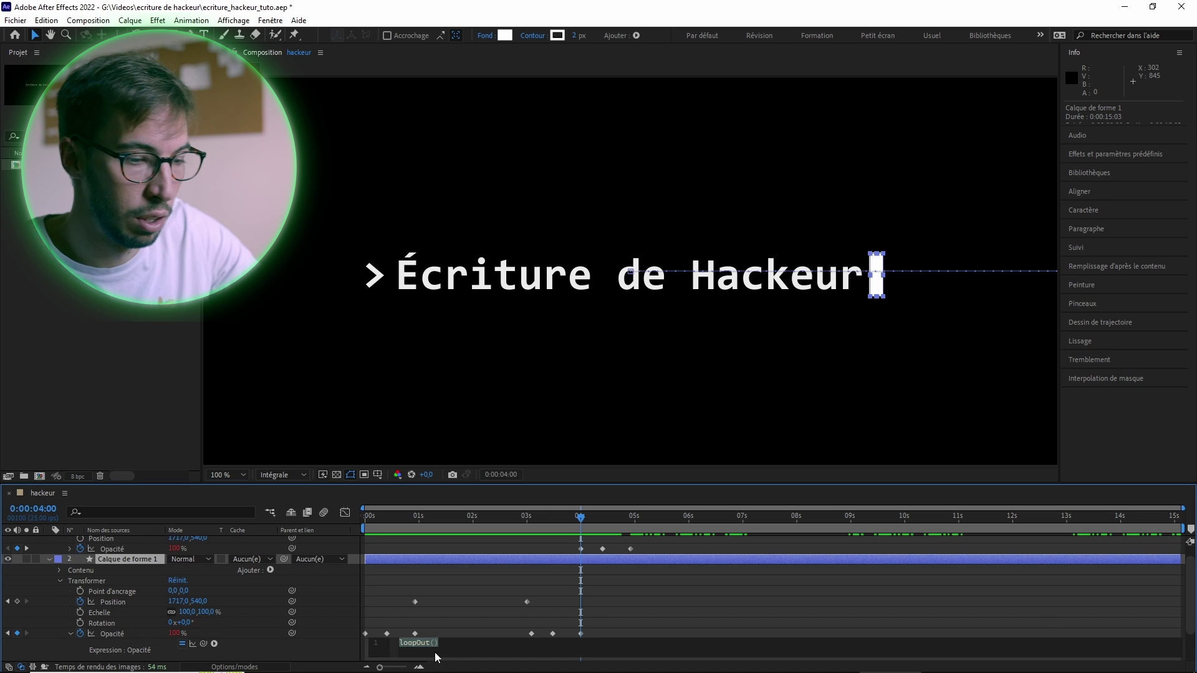
click(647, 627)
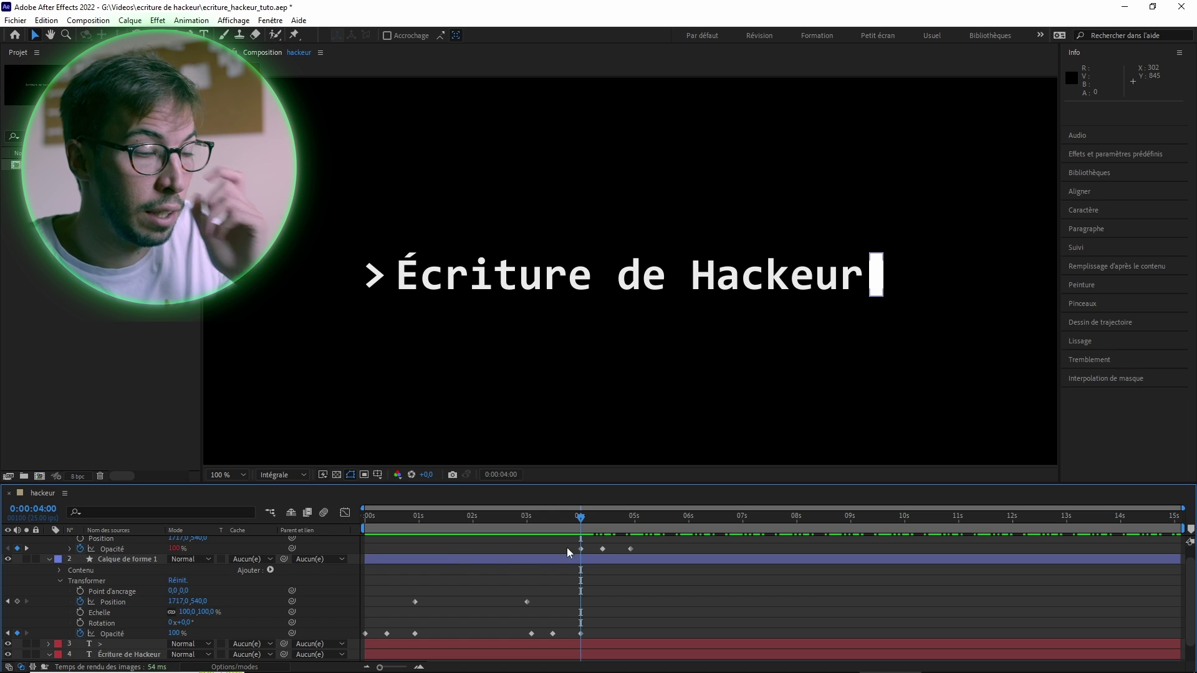
key(space)
key(space)
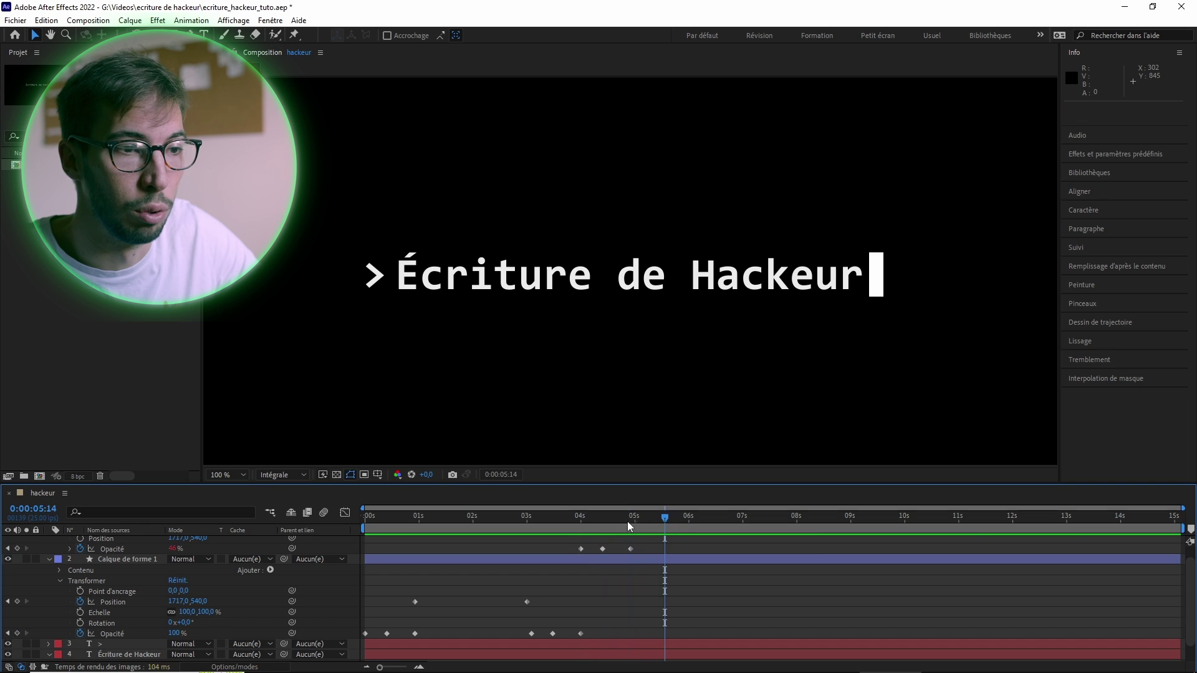
click(579, 530)
click(580, 530)
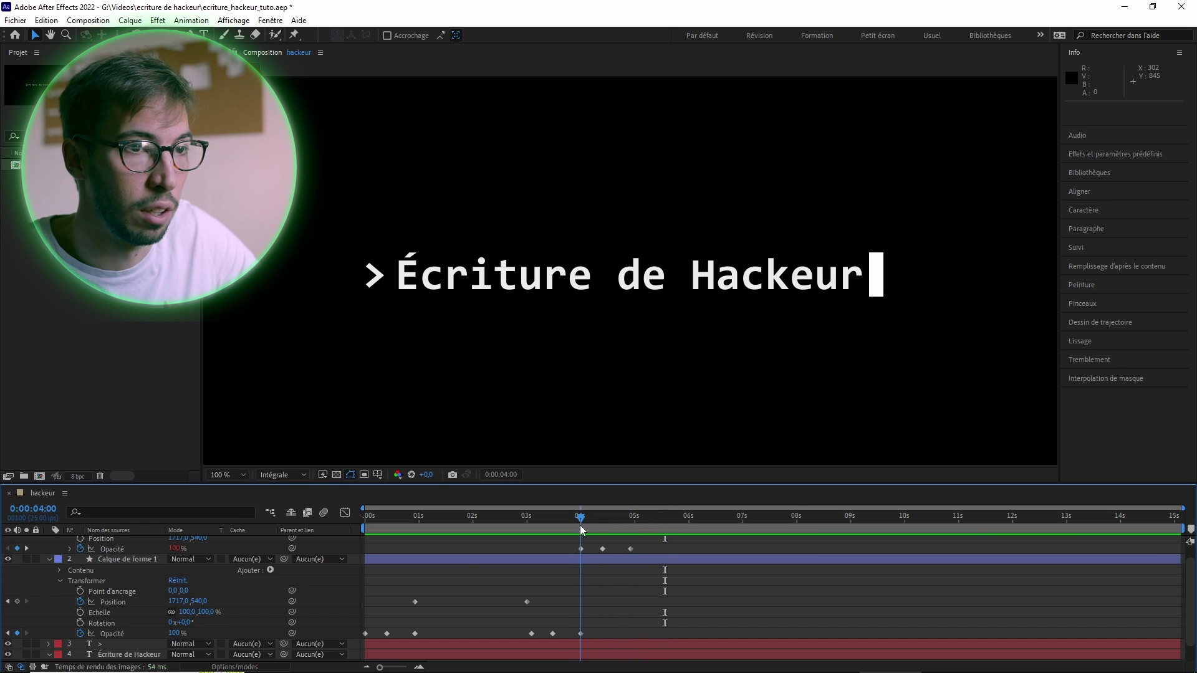
click(103, 549)
scroll(144, 570, up, 1)
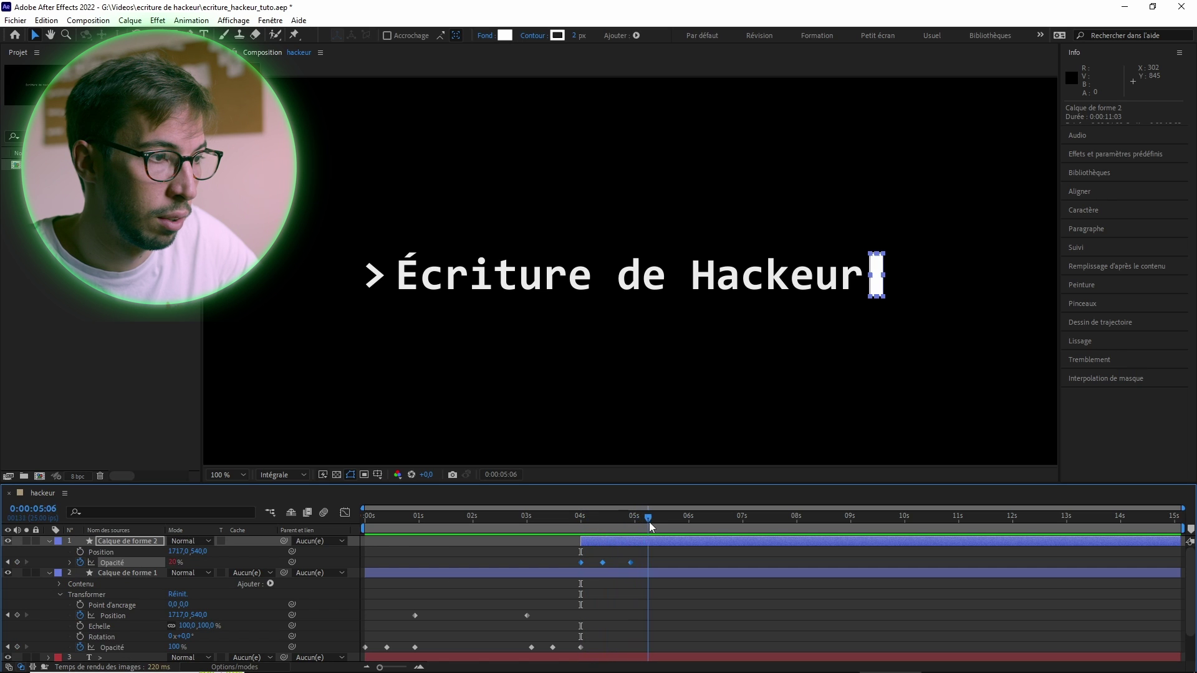
Step: Trim the end of Calque de forme 1 to 0:00:04:00, where the duplicate cursor layer starts, and preview the animation from the beginning
click(627, 575)
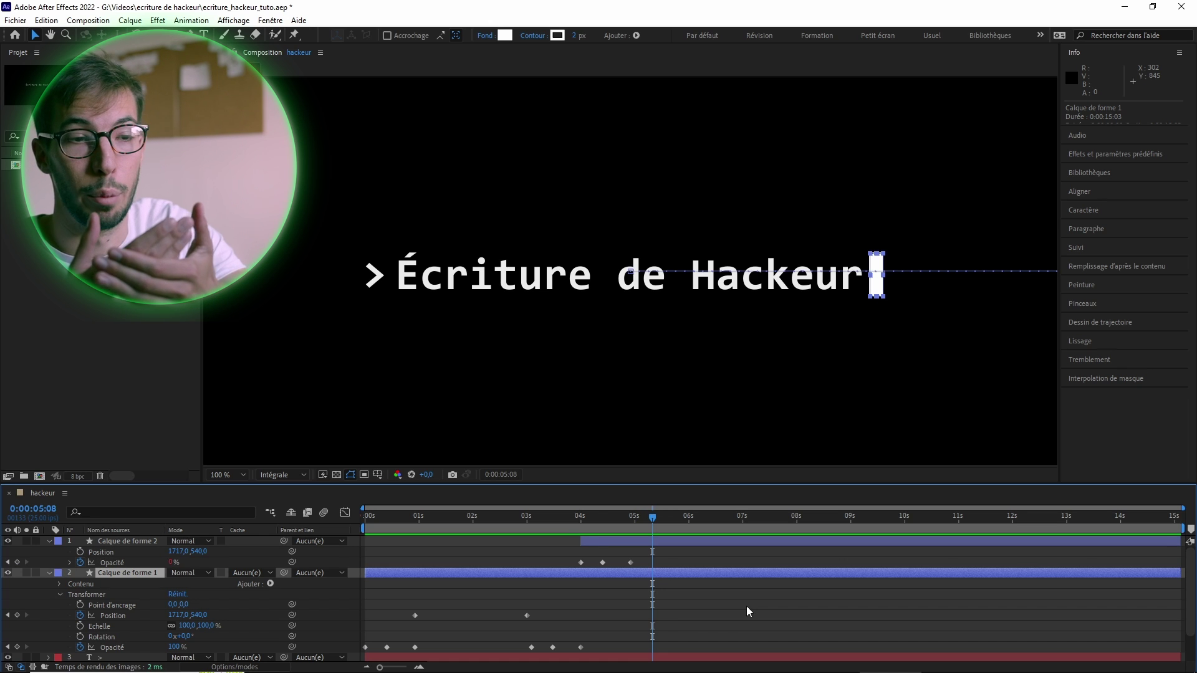
drag(1181, 574, 566, 581)
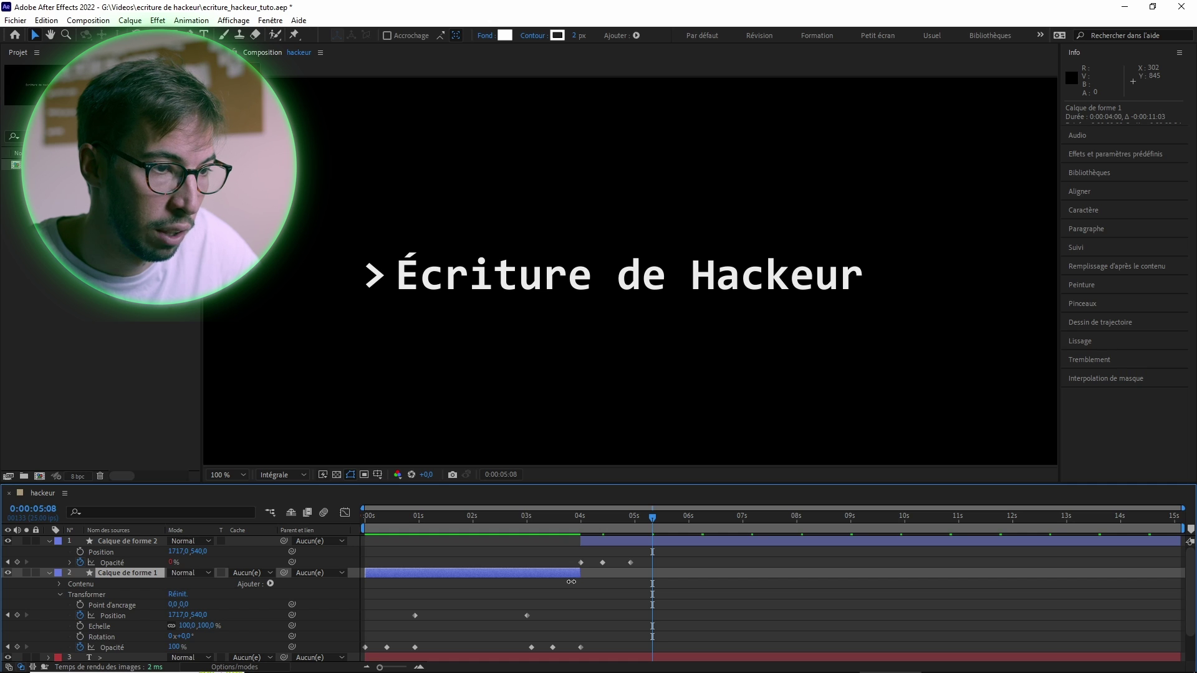
drag(650, 522, 542, 522)
key(Home)
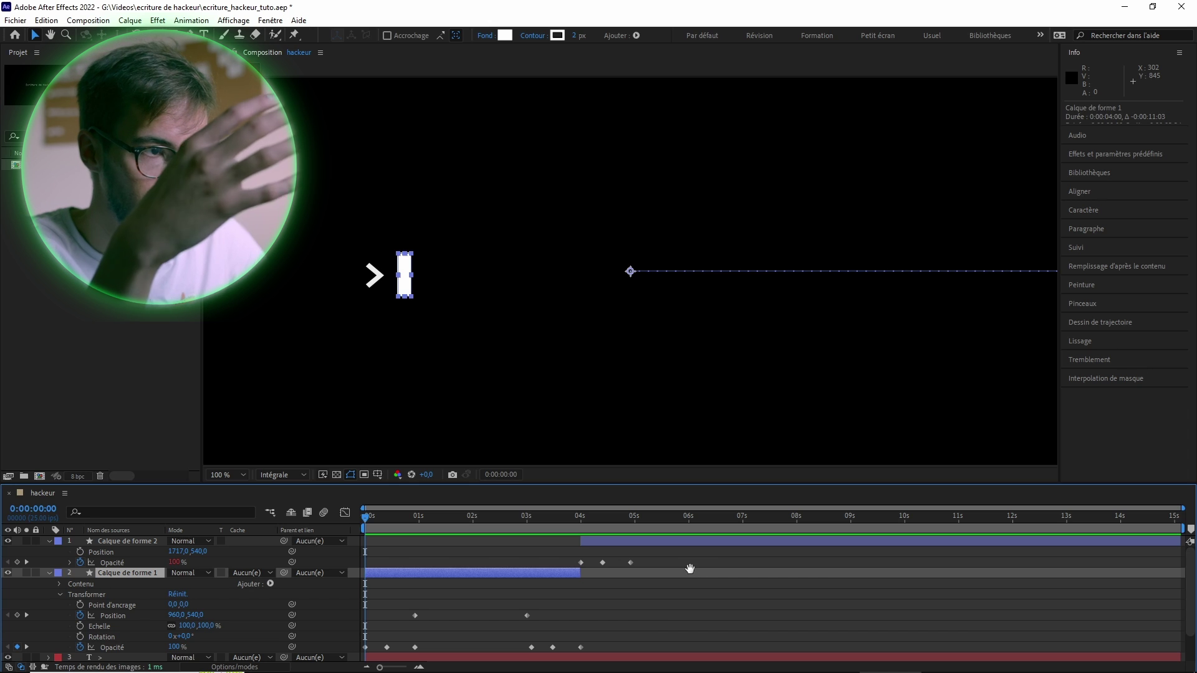
key(space)
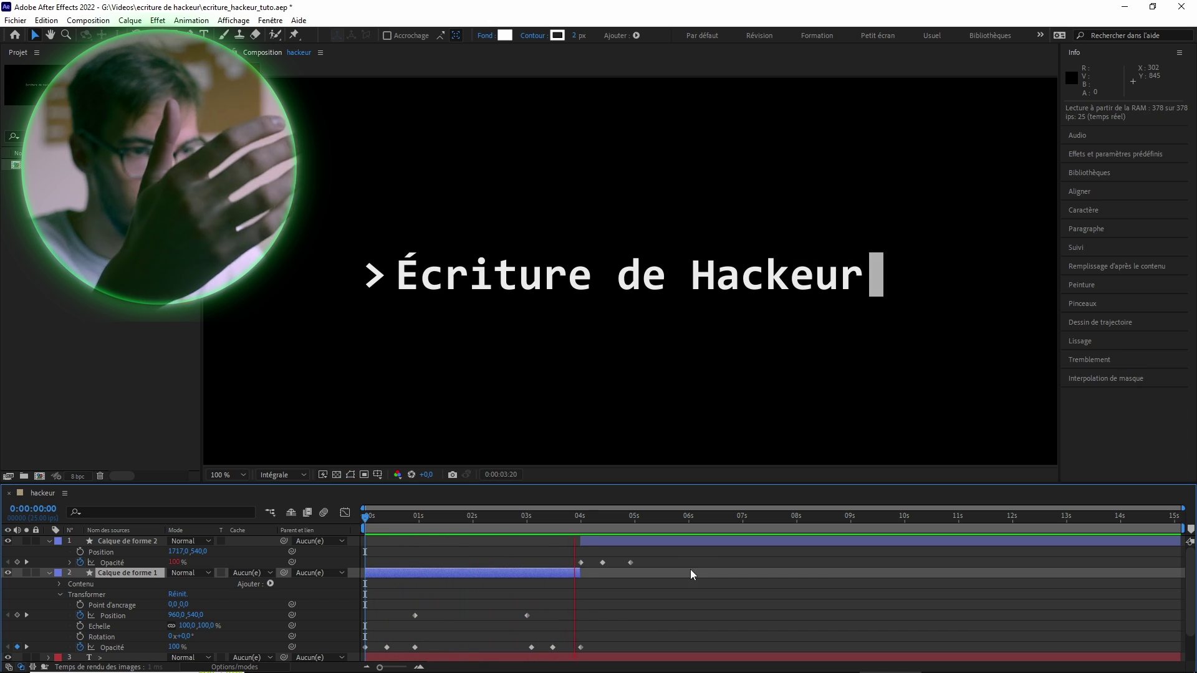
key(space)
Step: Apply Easy Ease to both Position keyframes of Calque de forme 1
drag(597, 514, 466, 544)
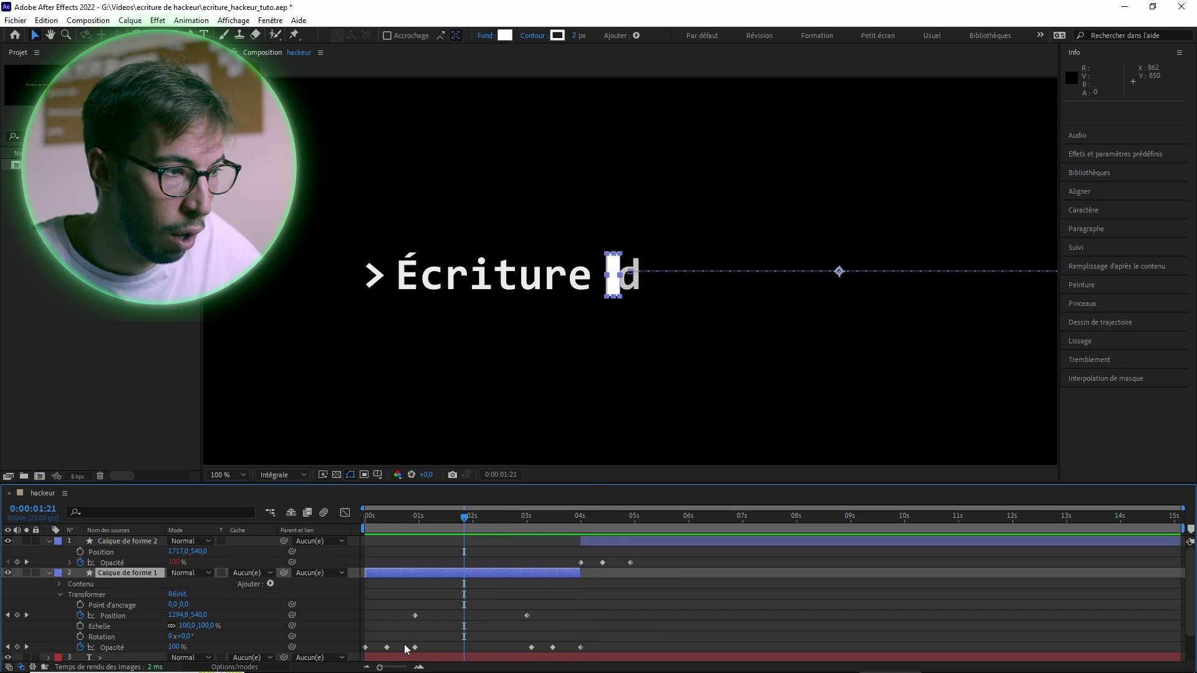
drag(405, 602, 535, 630)
right_click(528, 617)
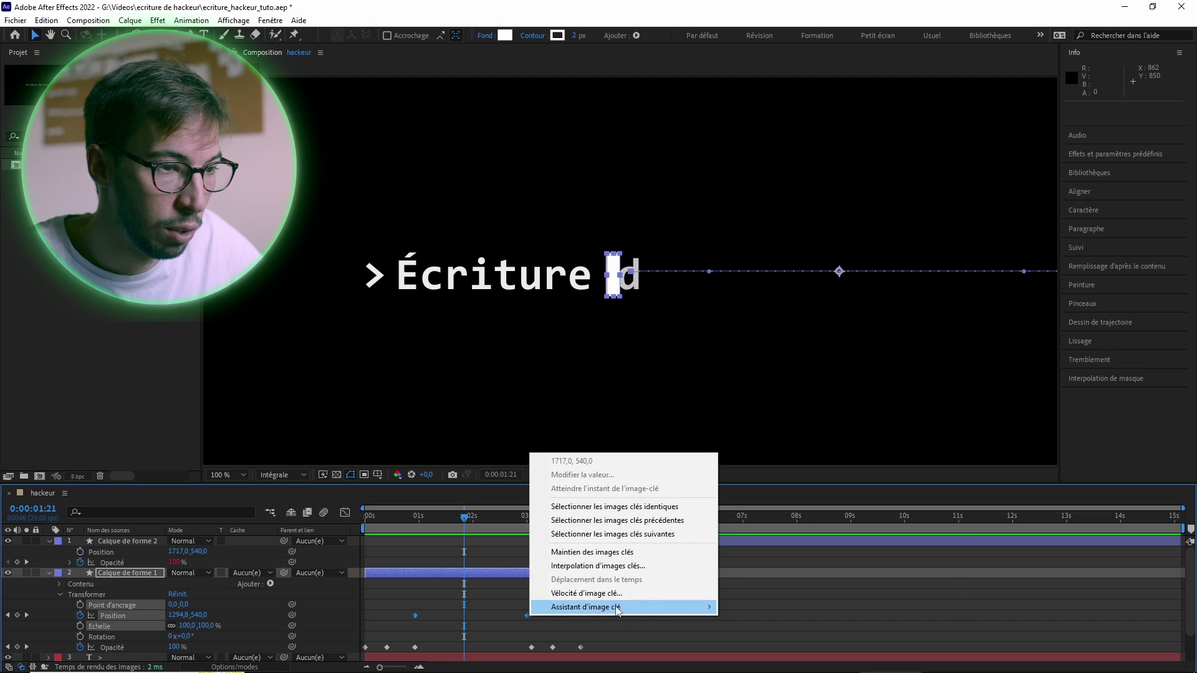
mouse_move(698, 608)
click(769, 584)
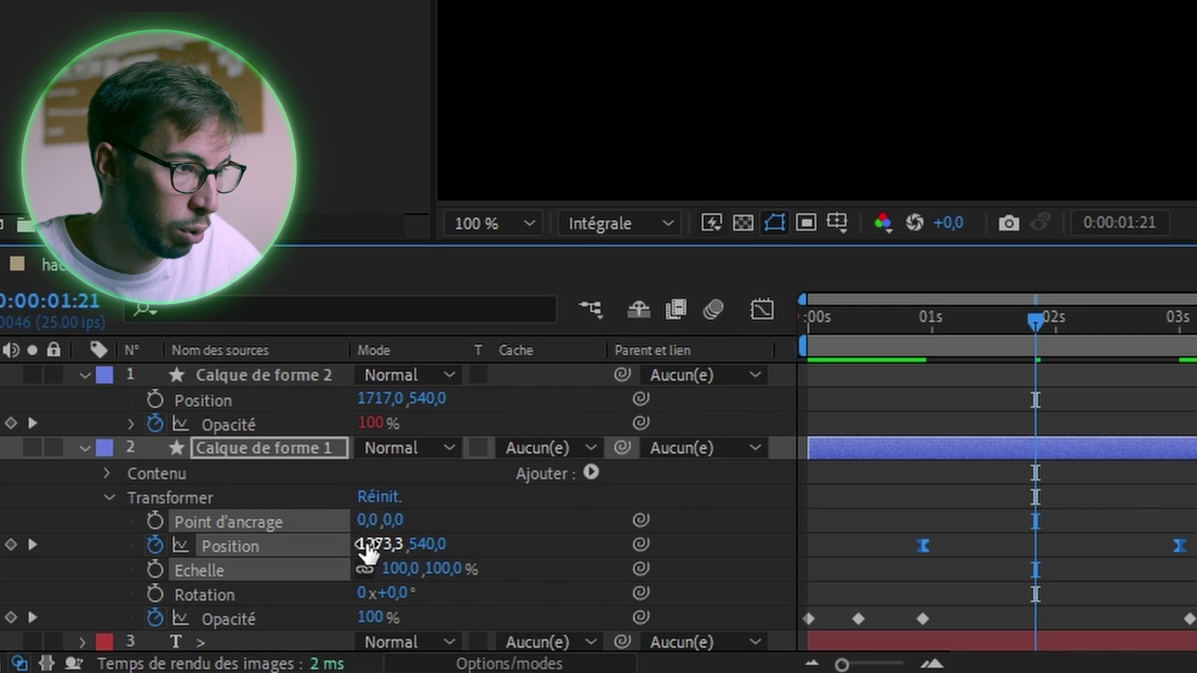
Step: Align the cursor with the typed letters by adding Position keyframes at 0:00:01:21, at 0:00:01:12 with X 1118,9, and shortly after 2 s
drag(366, 544, 399, 541)
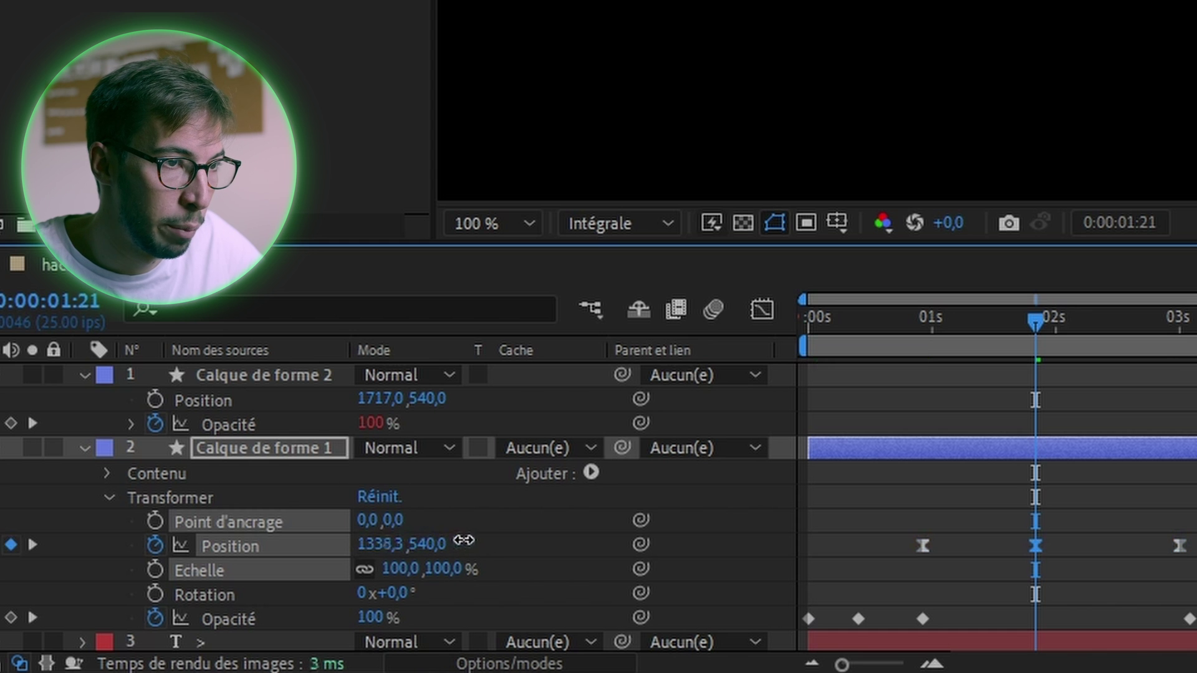
drag(1043, 317, 994, 342)
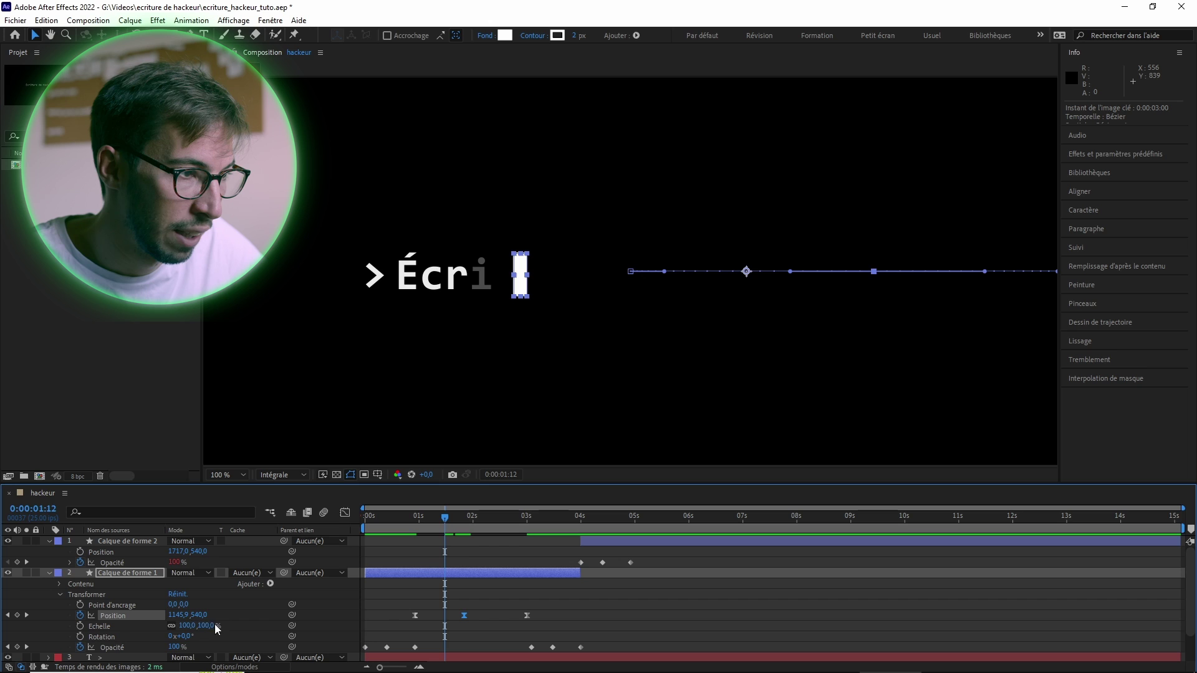
drag(178, 619, 162, 618)
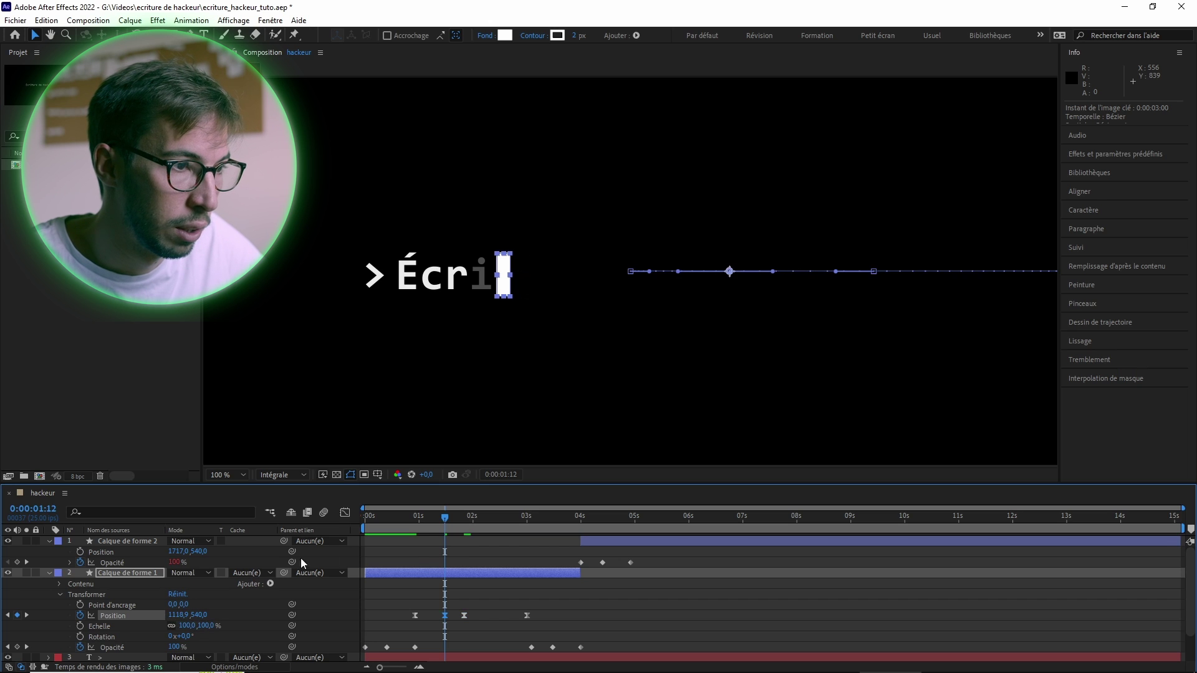
drag(447, 516, 497, 528)
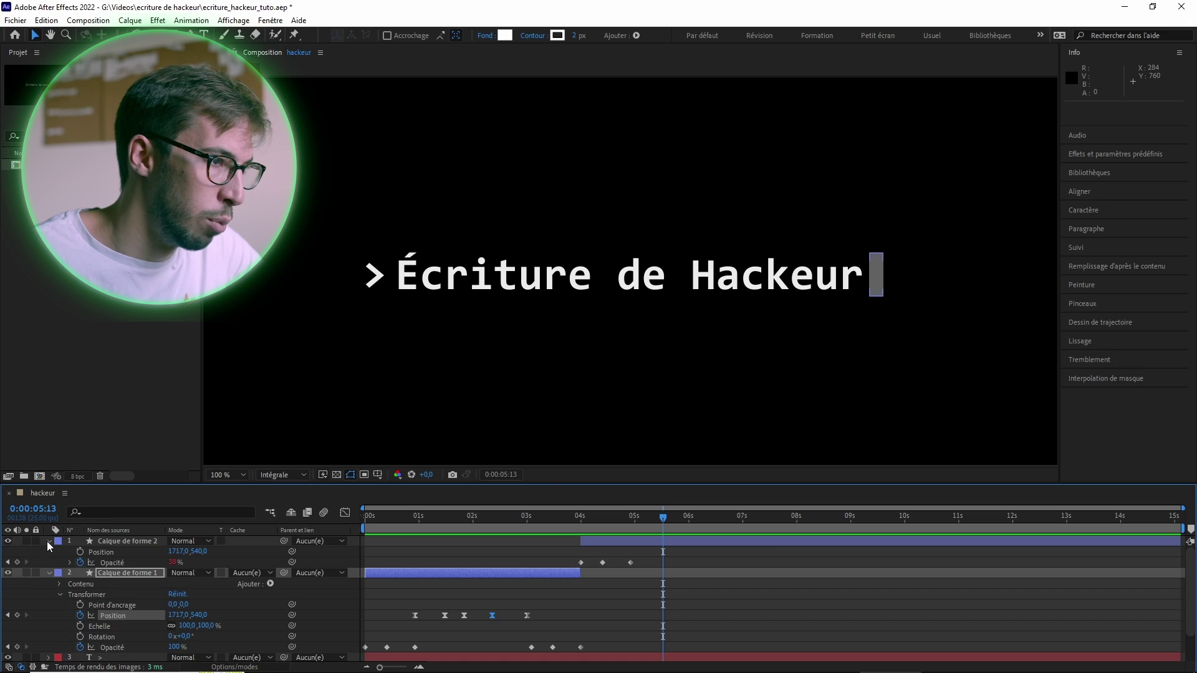
Step: Collapse the layer properties and precompose all four layers of the hackeur composition
click(48, 552)
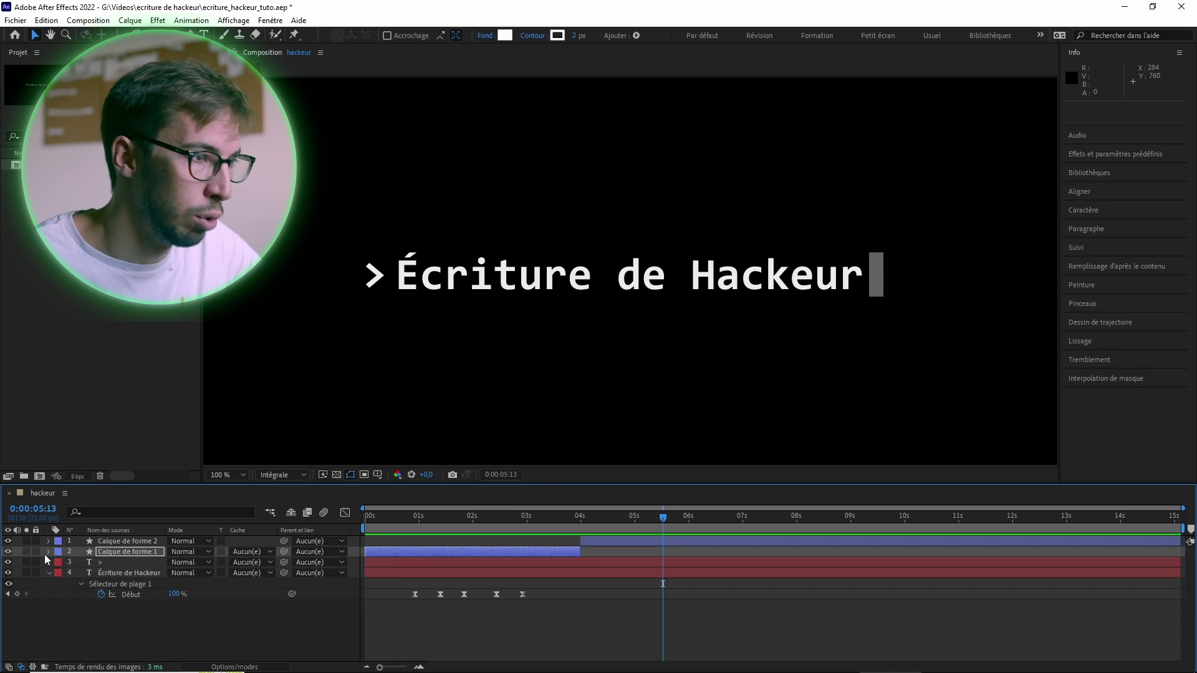
click(49, 573)
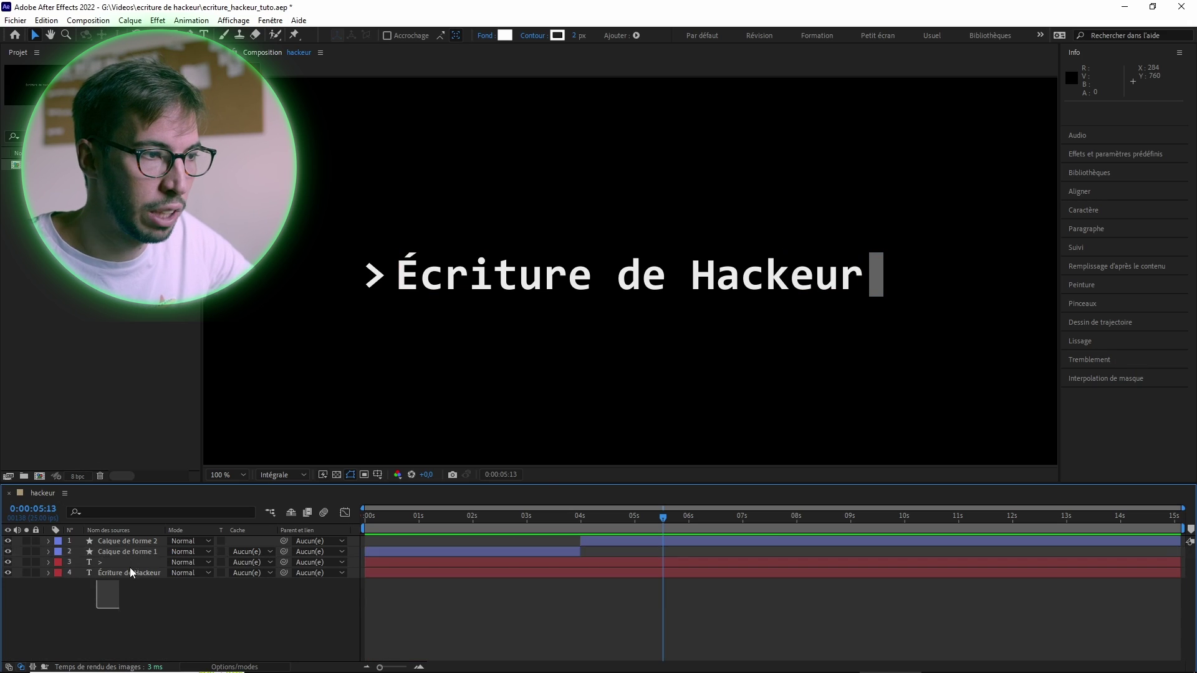
drag(130, 569, 150, 541)
right_click(144, 556)
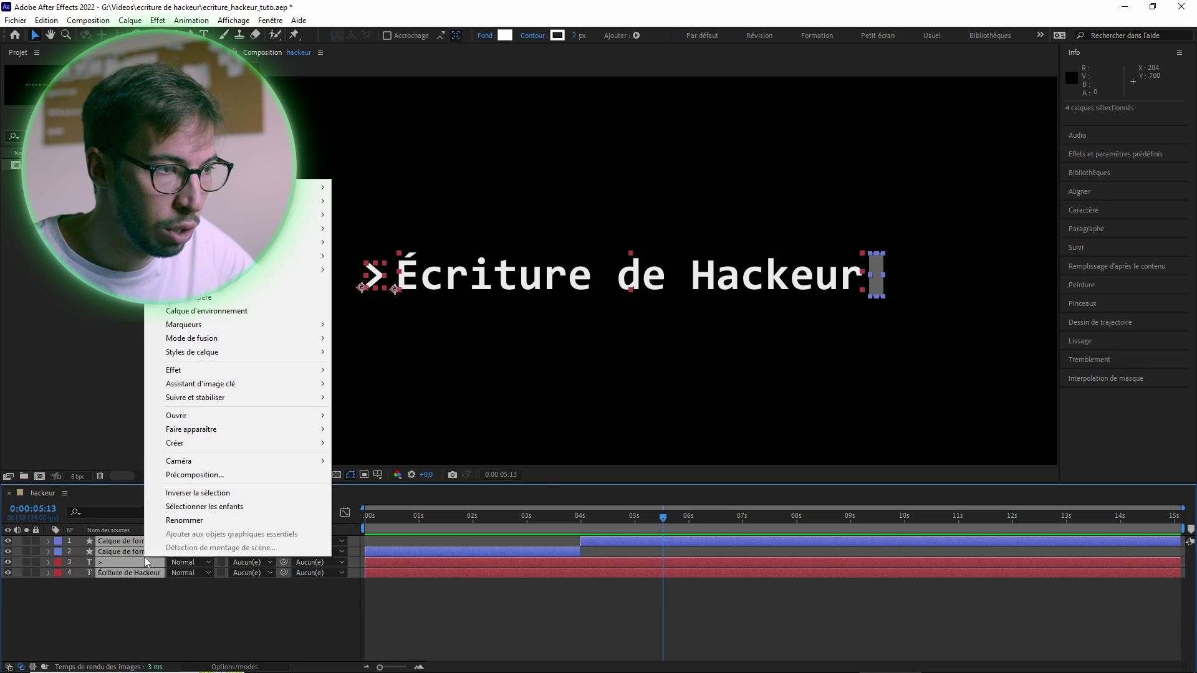
click(221, 476)
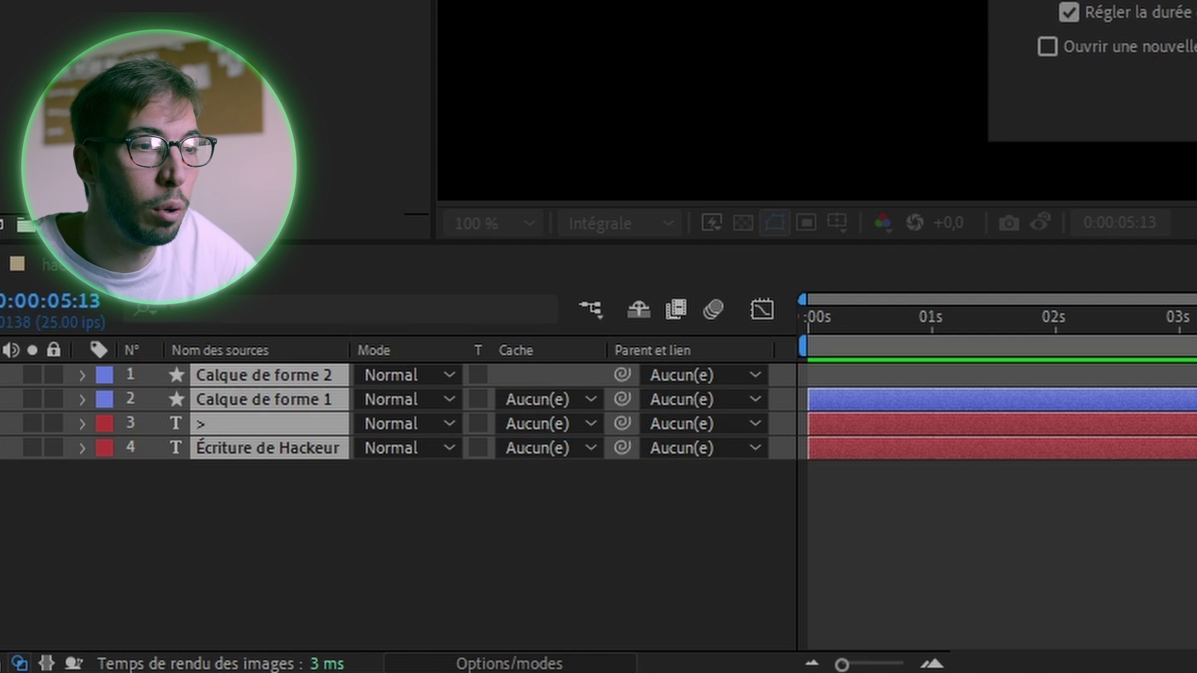
key(Return)
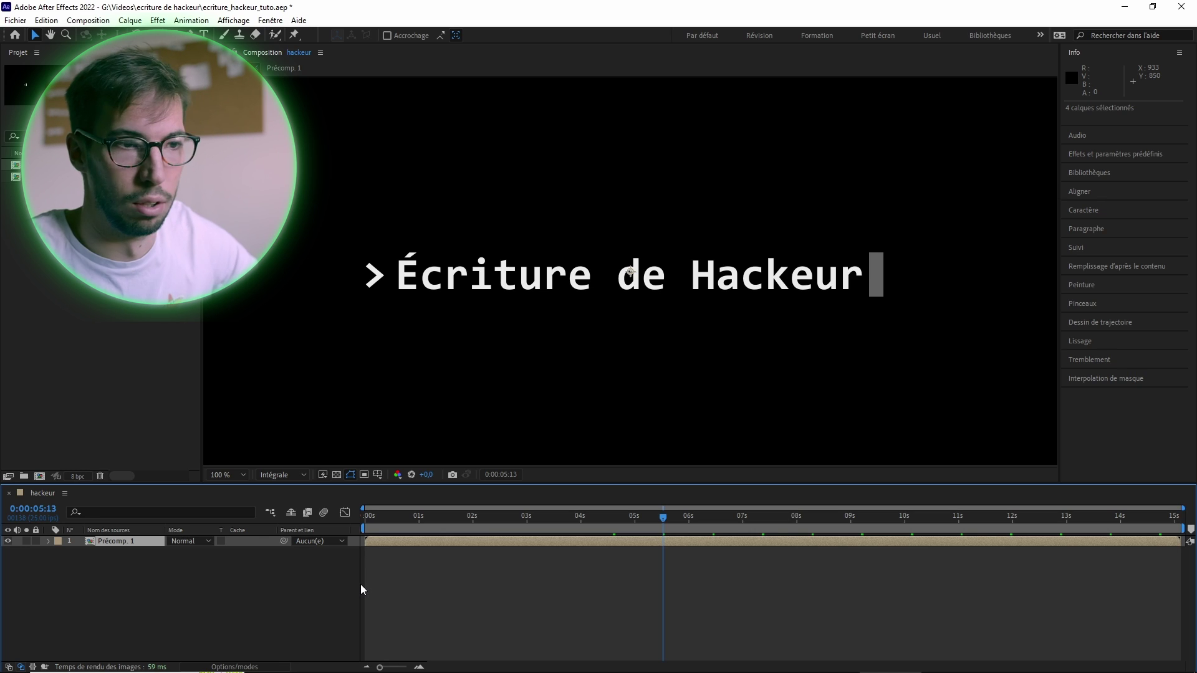
Step: Move the playhead to 0:00:01:16 and apply the CC Ball Action effect to the Précomp. 1 layer
mouse_move(431, 518)
mouse_down()
mouse_move(384, 522)
mouse_move(453, 522)
mouse_up()
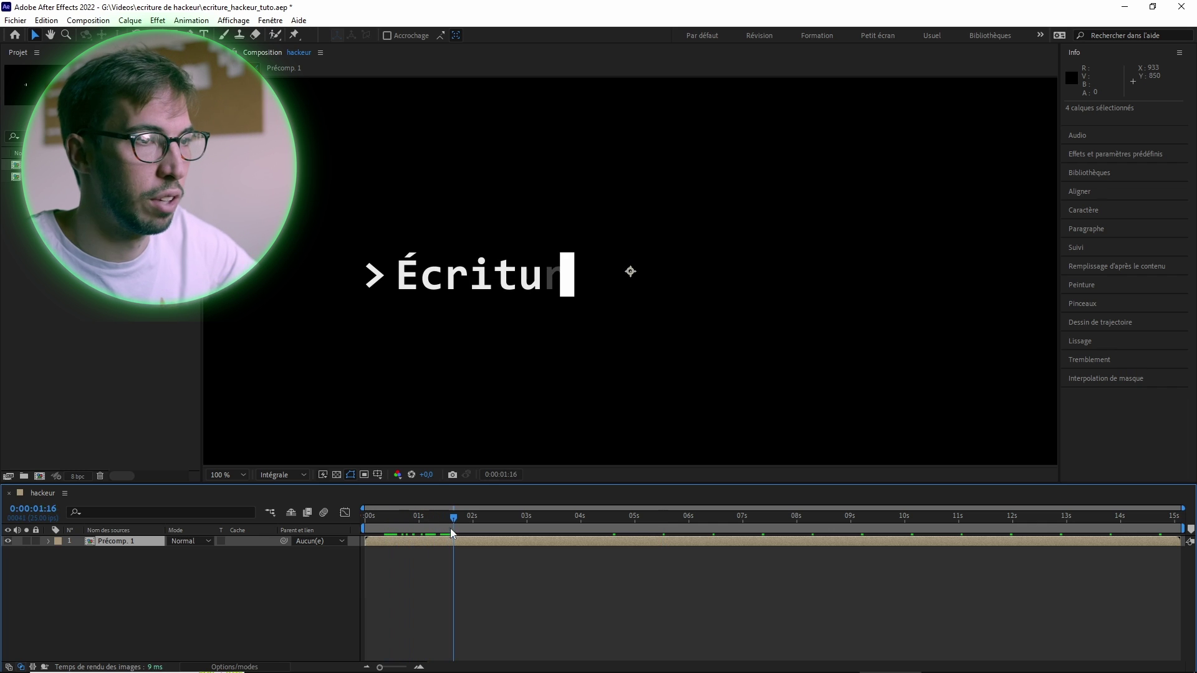
click(175, 569)
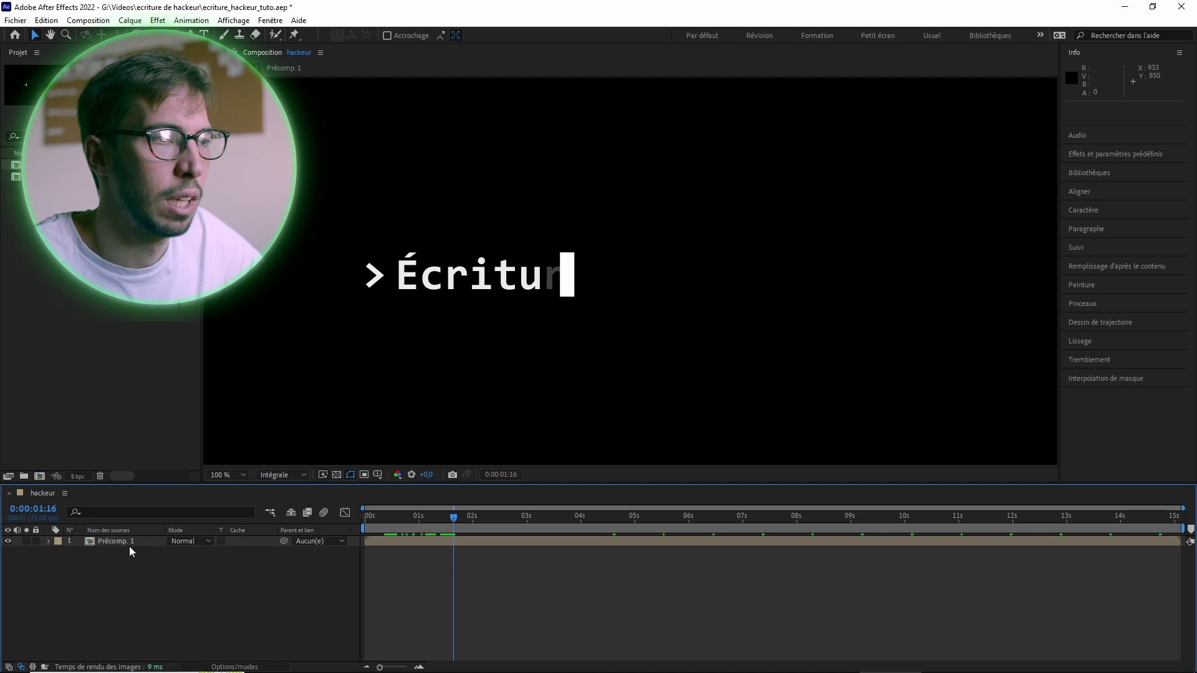
click(1093, 151)
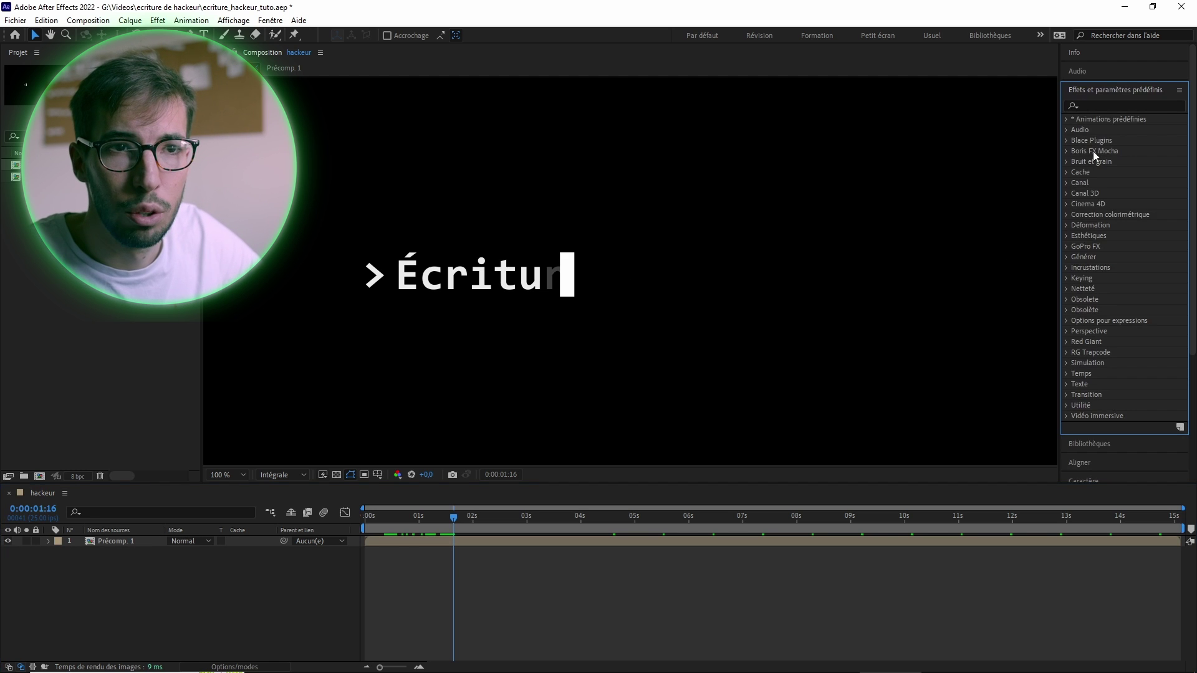
click(1095, 103)
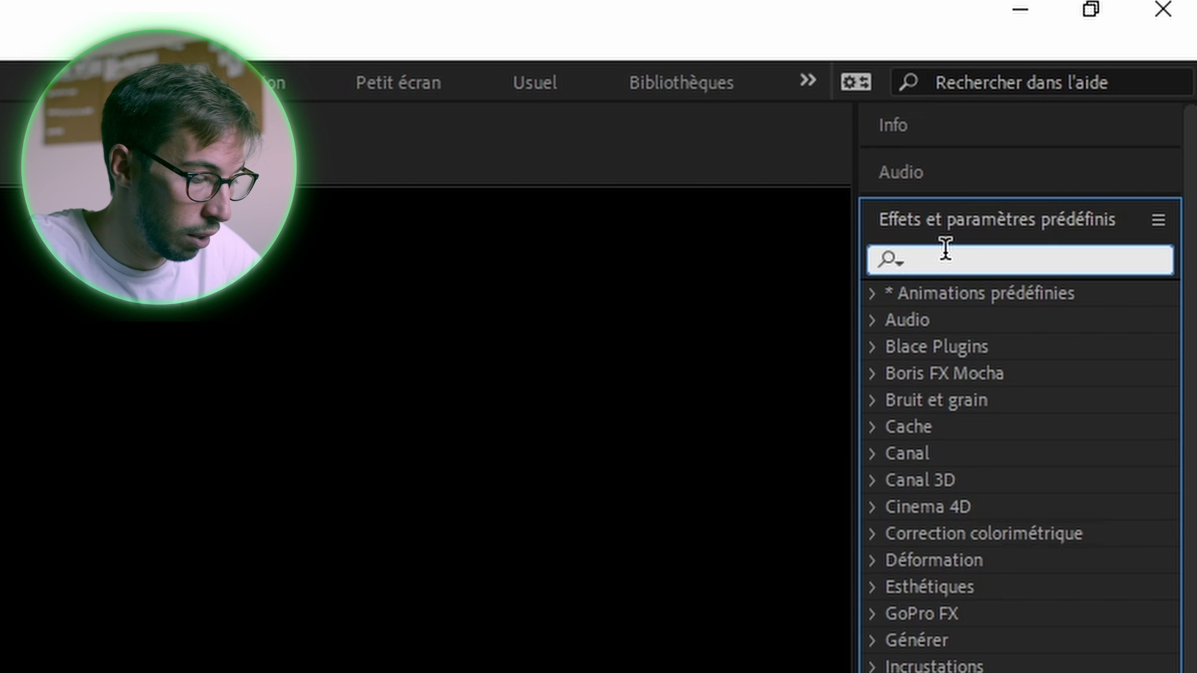
text(ball)
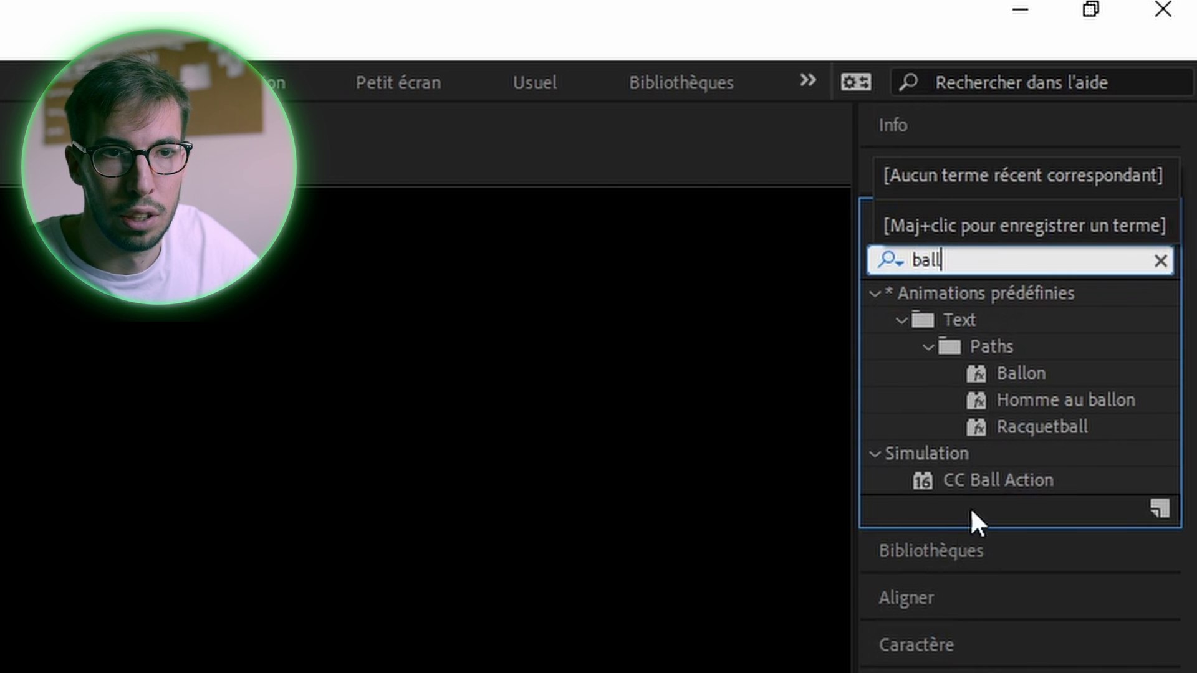
click(994, 480)
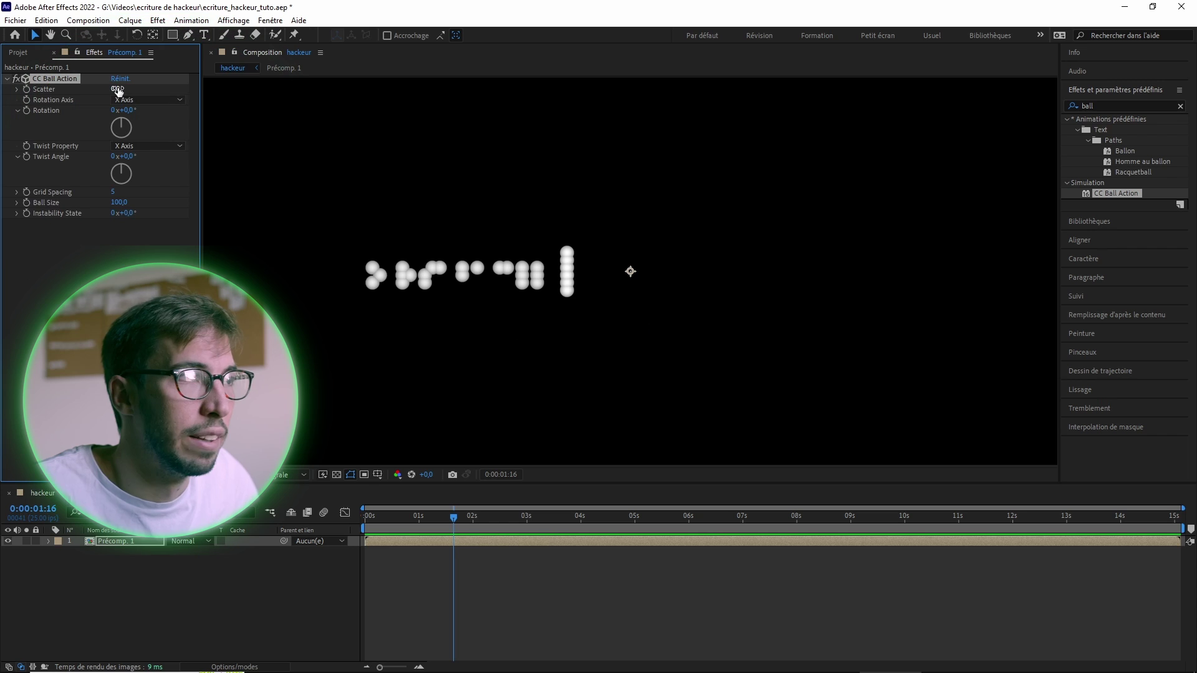
Step: Try the Scatter setting of CC Ball Action at up to 28 and return it to 0
drag(115, 88, 137, 88)
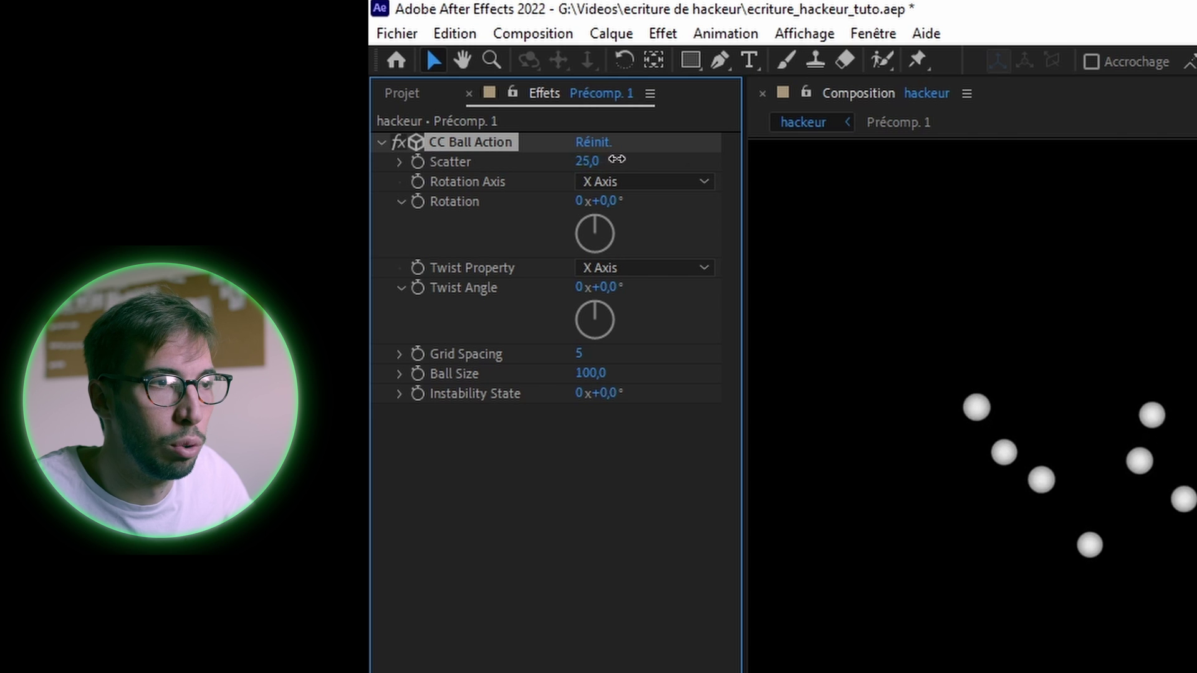
drag(625, 158, 609, 156)
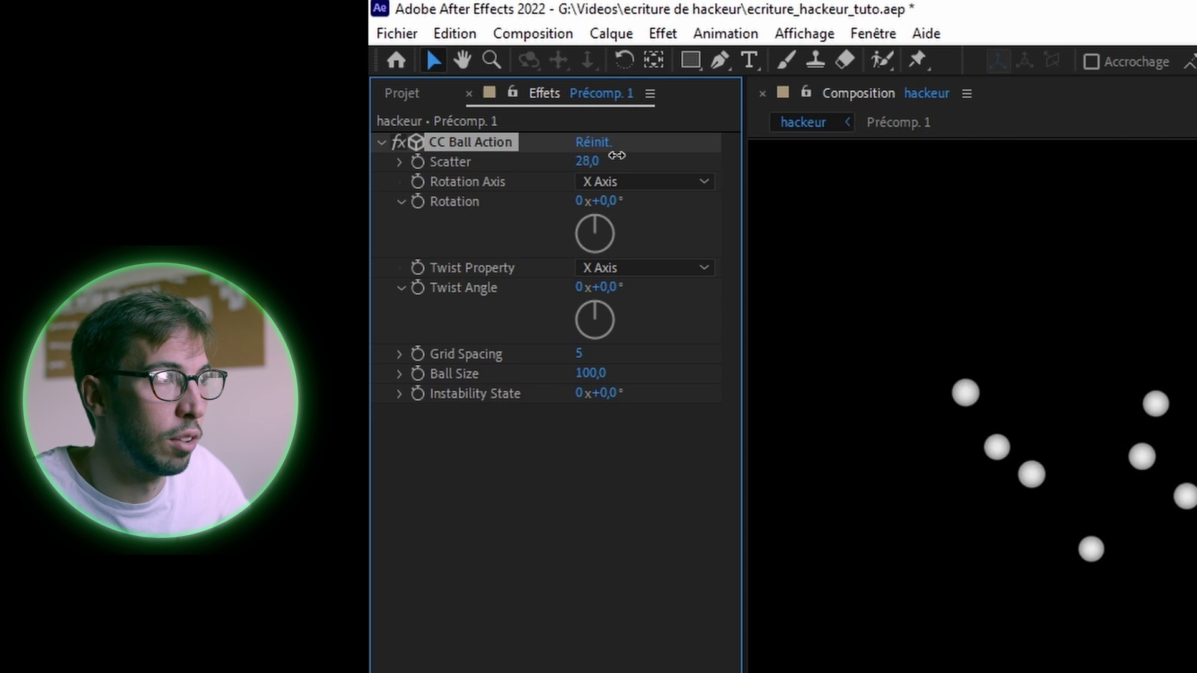
click(587, 161)
text(0)
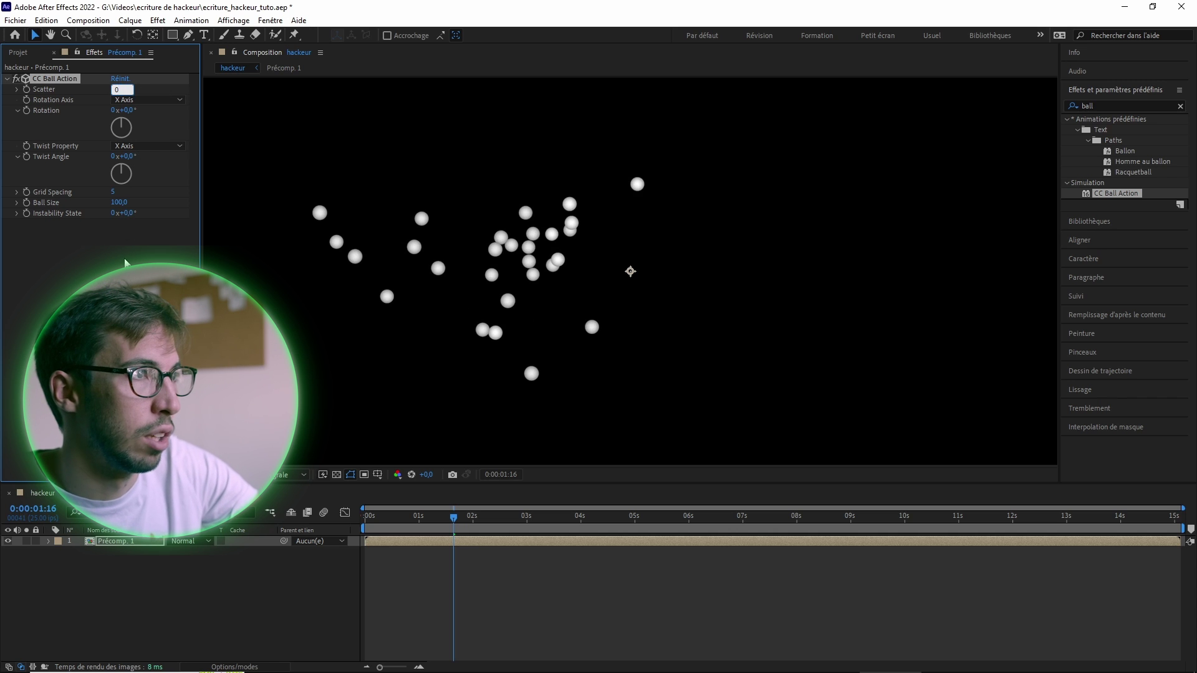
key(Return)
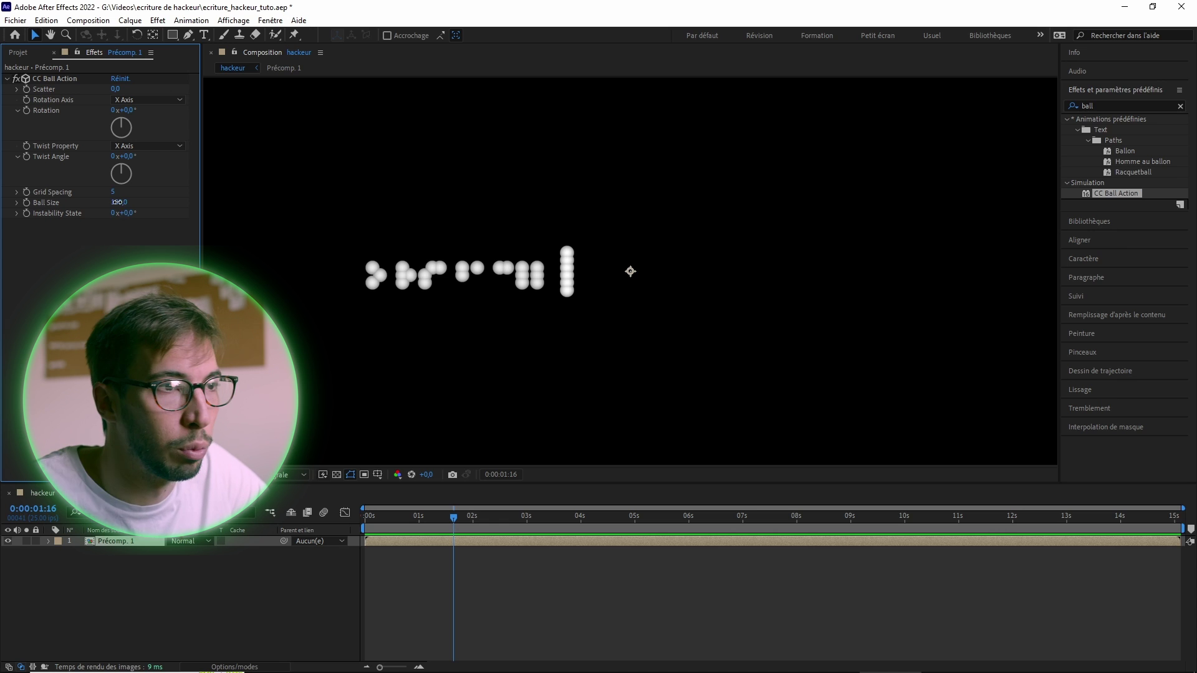
Step: Try different CC Ball Action dot sizes, ending with Grid Spacing 0 and Ball Size 81
drag(118, 204, 82, 209)
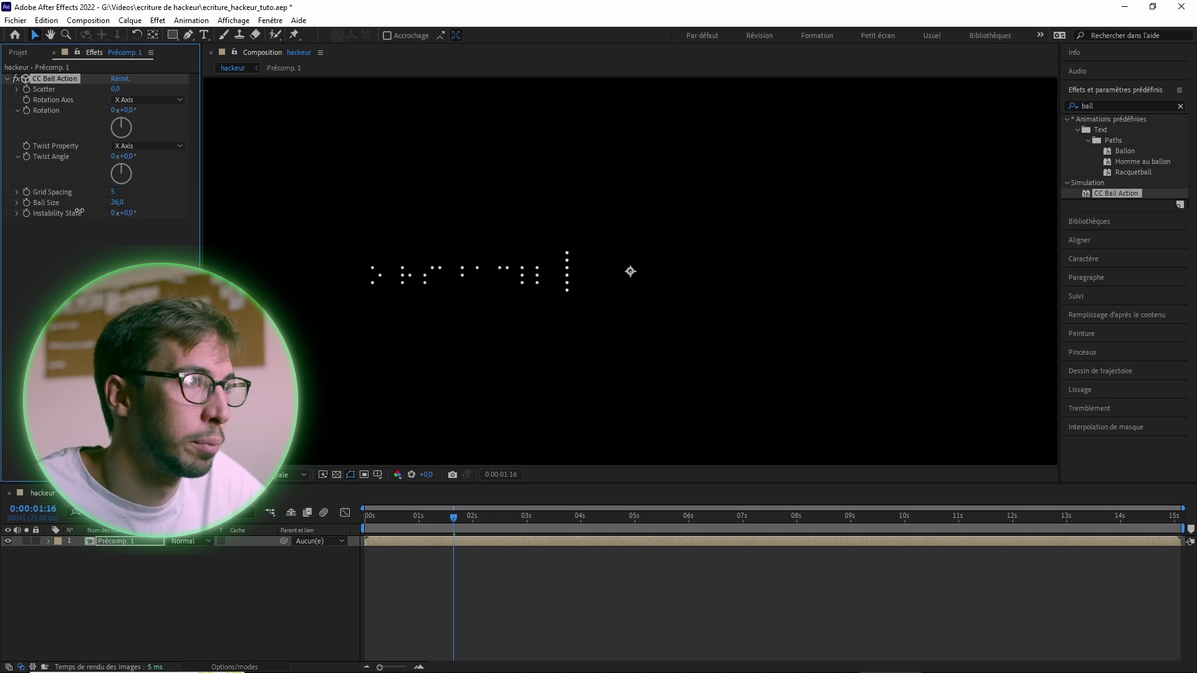
drag(111, 191, 101, 191)
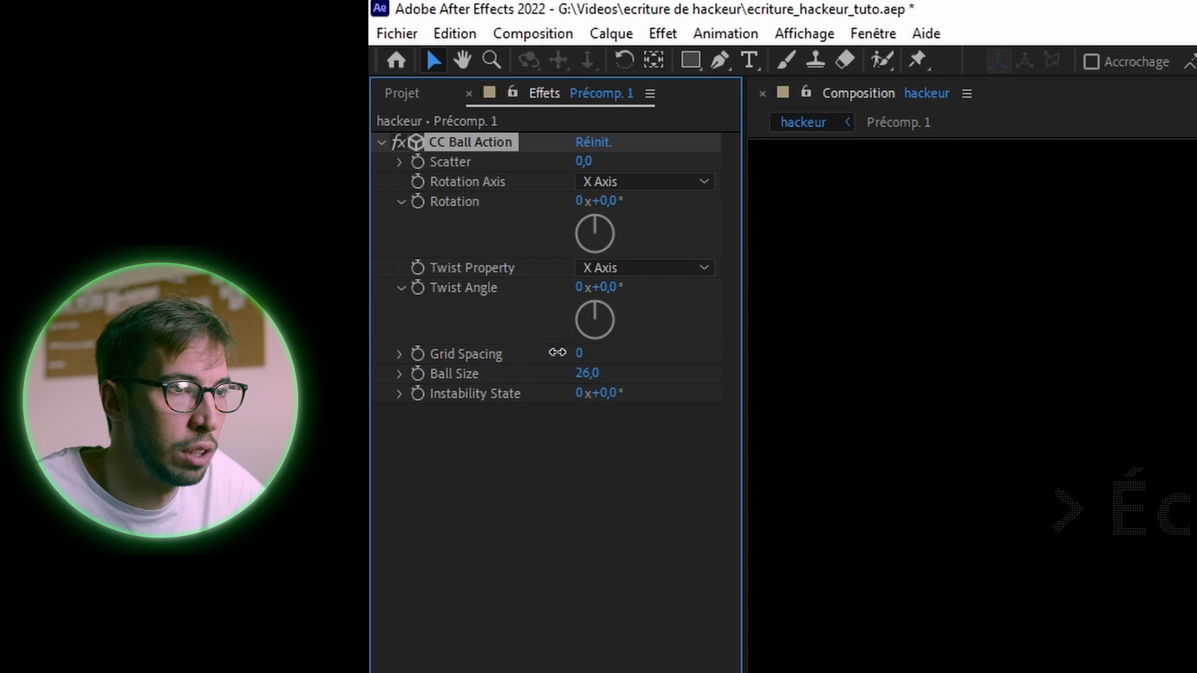
drag(556, 353, 639, 377)
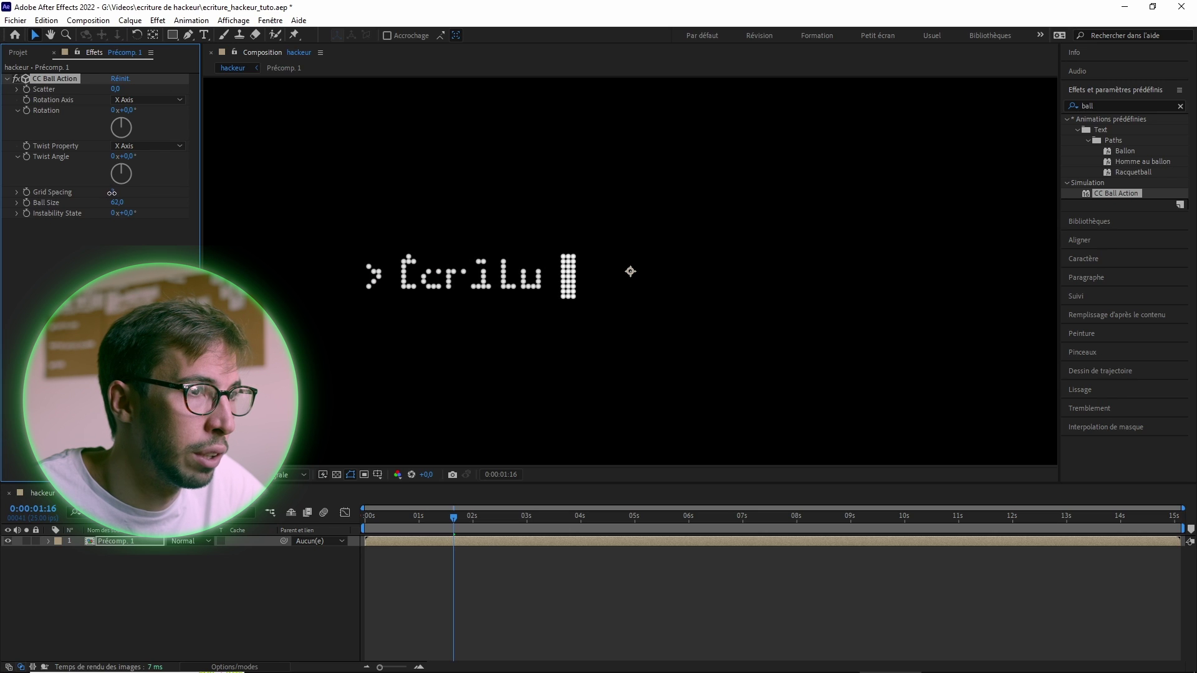
drag(112, 192, 107, 192)
click(122, 203)
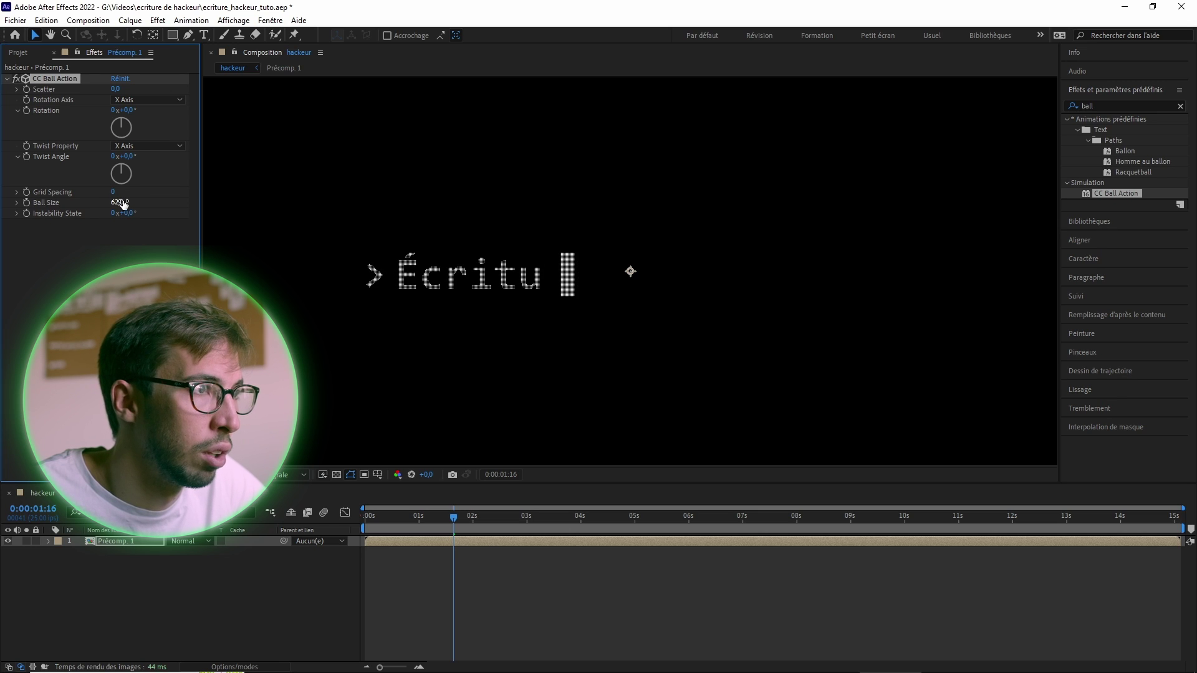
drag(131, 202, 135, 202)
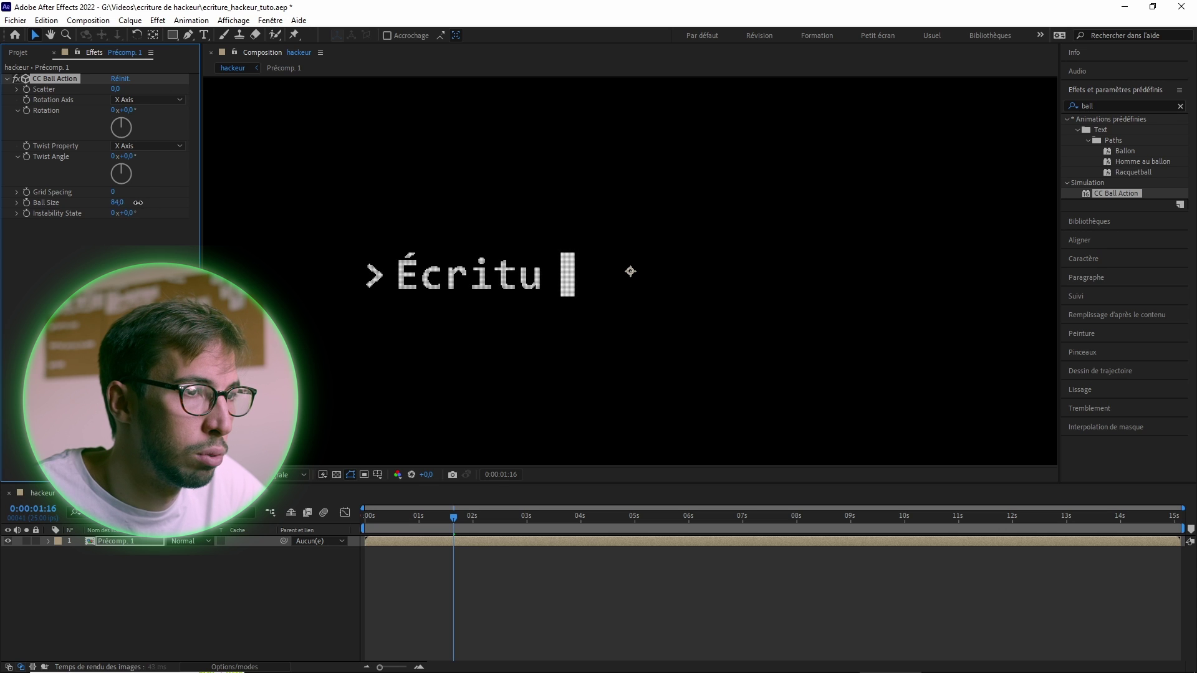
Step: Set CC Ball Action's Grid Spacing to 1 and Ball Size to 62, and preview the animation up to 0:00:05:23
click(113, 193)
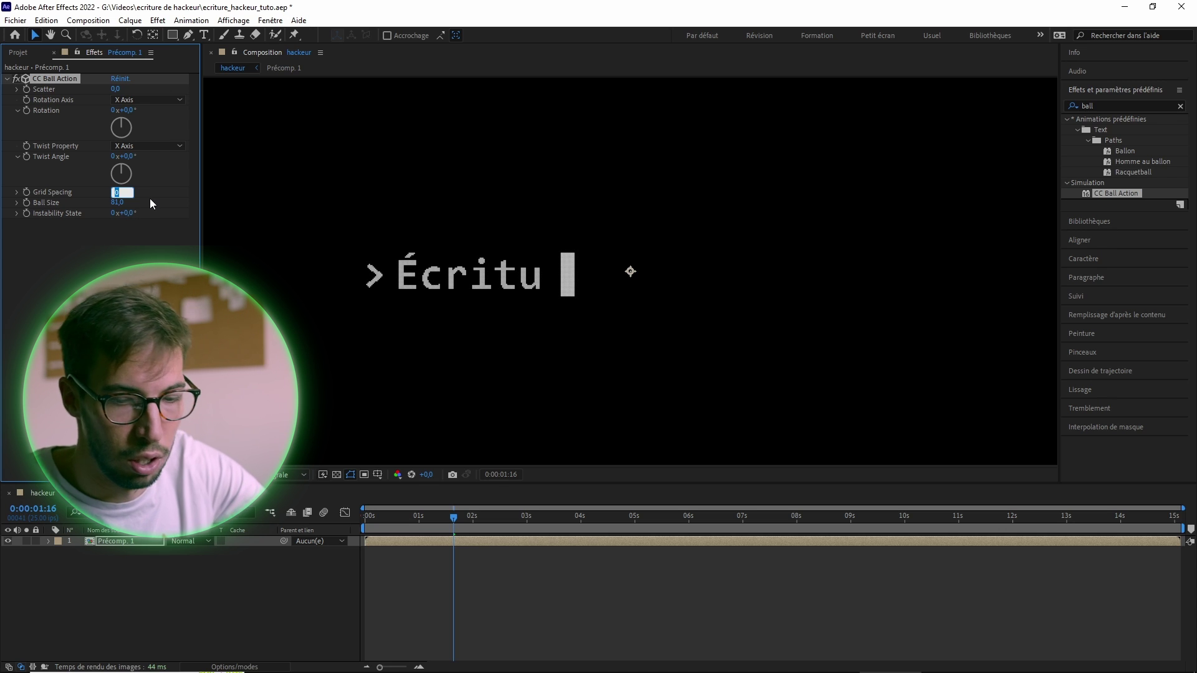
click(127, 243)
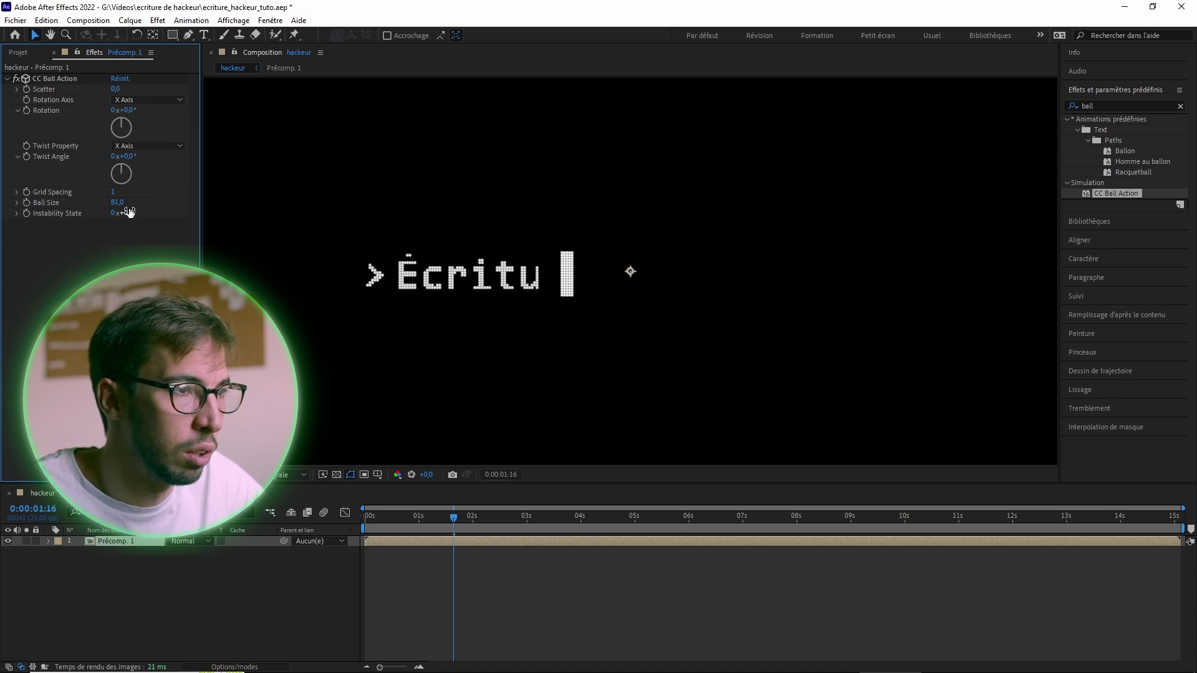
drag(118, 202, 107, 202)
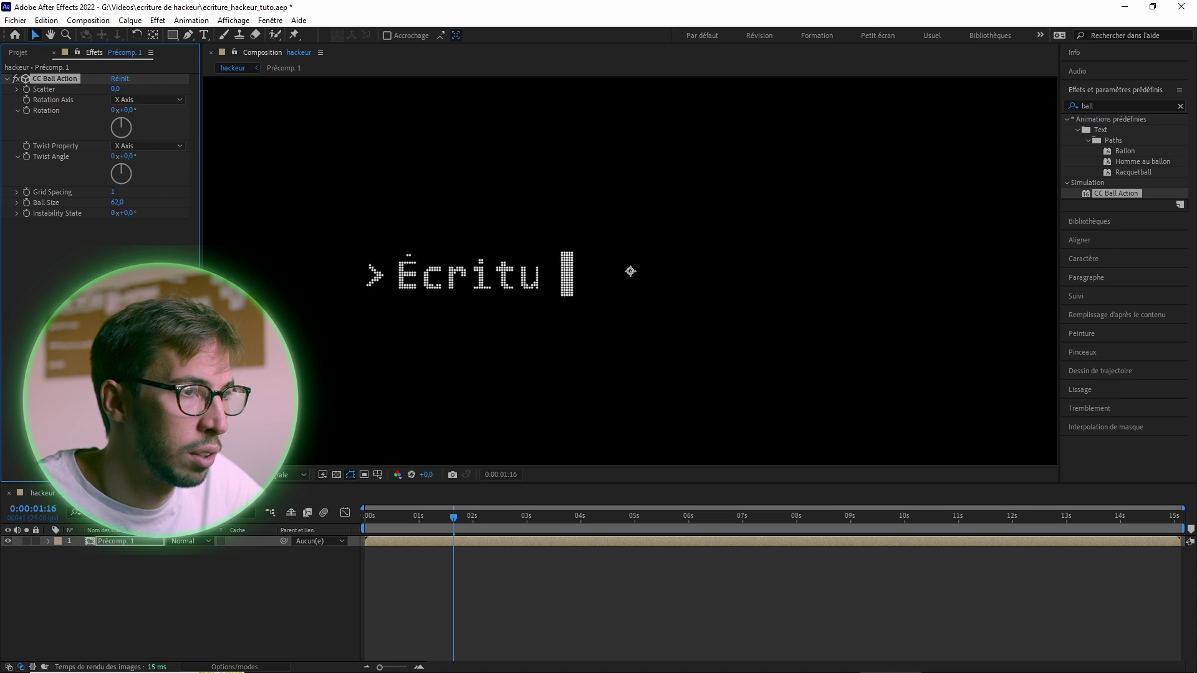
key(space)
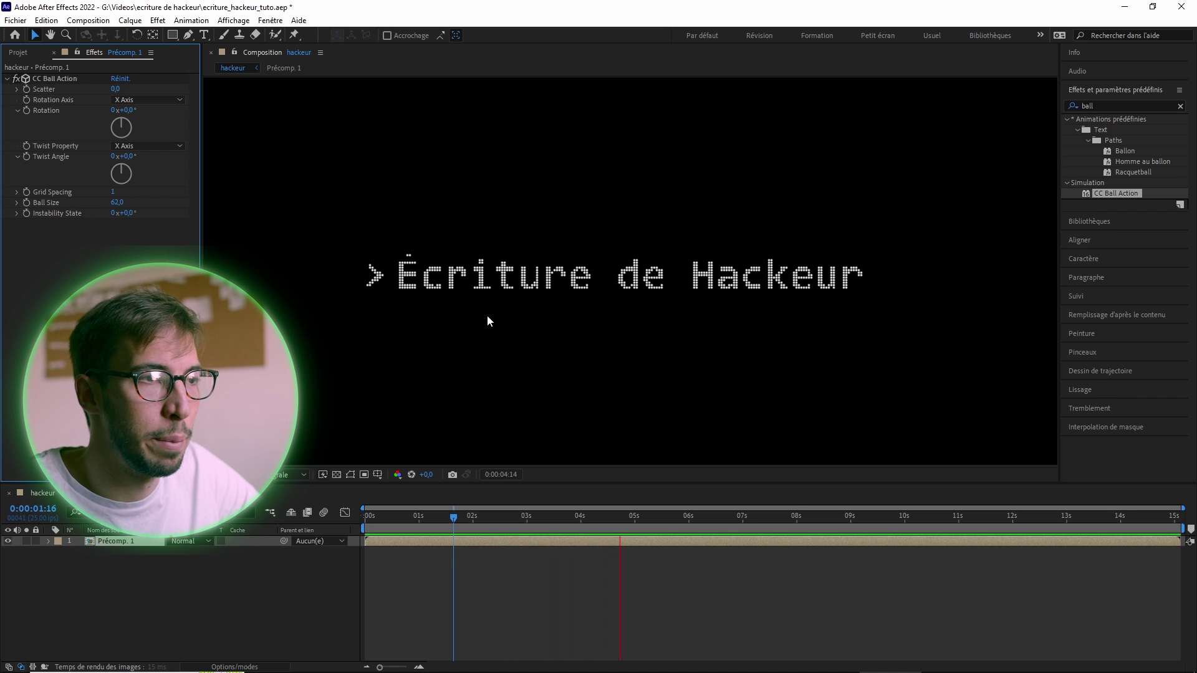
key(space)
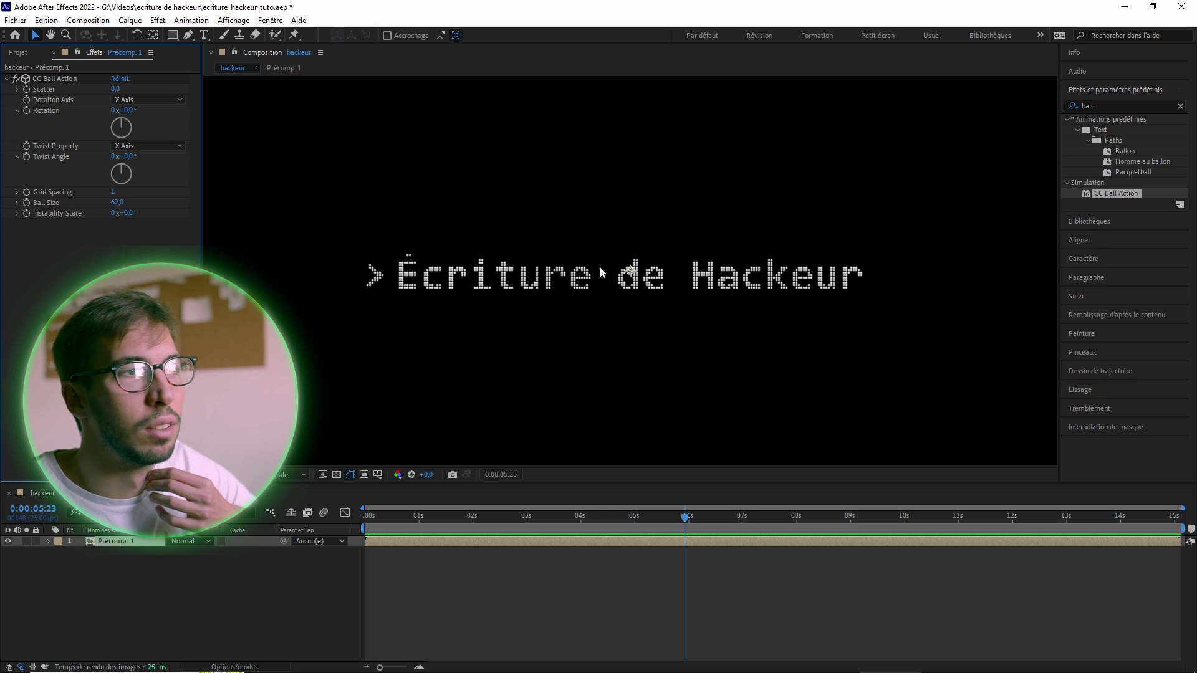
Step: Set the Grid Spacing of CC Ball Action to 0
click(113, 191)
text(0)
key(Return)
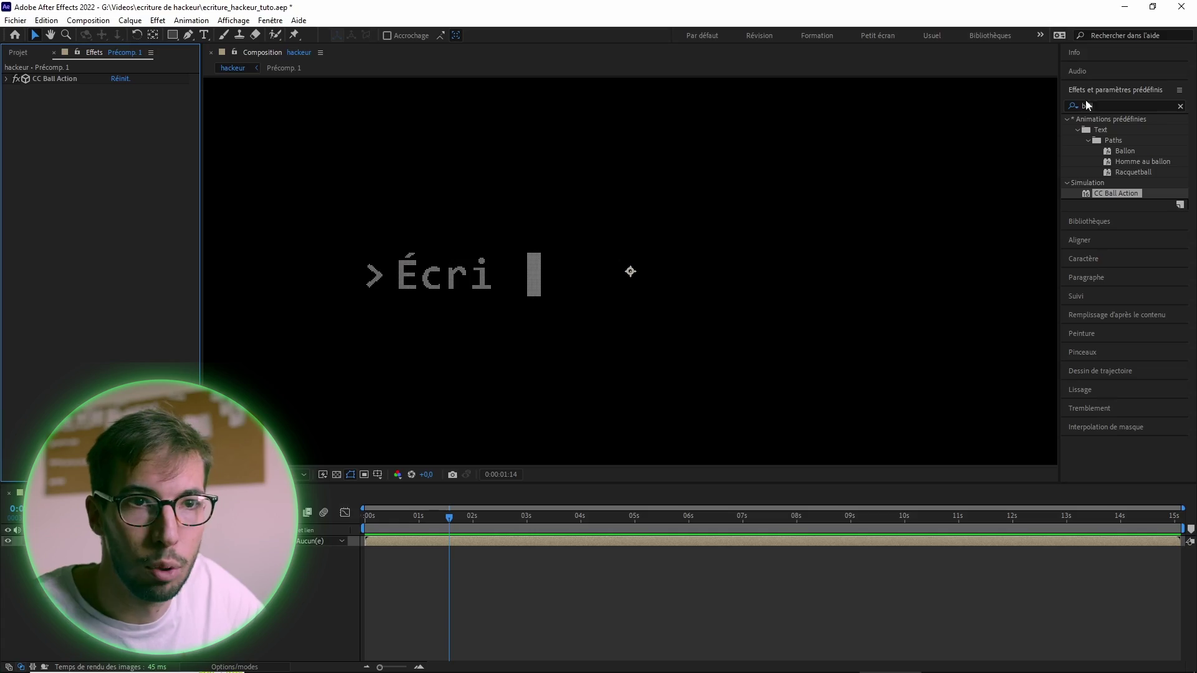
Step: Find the Lueur diffuse effect and apply it to Précomp. 1 below CC Ball Action
click(1068, 105)
text(lueur)
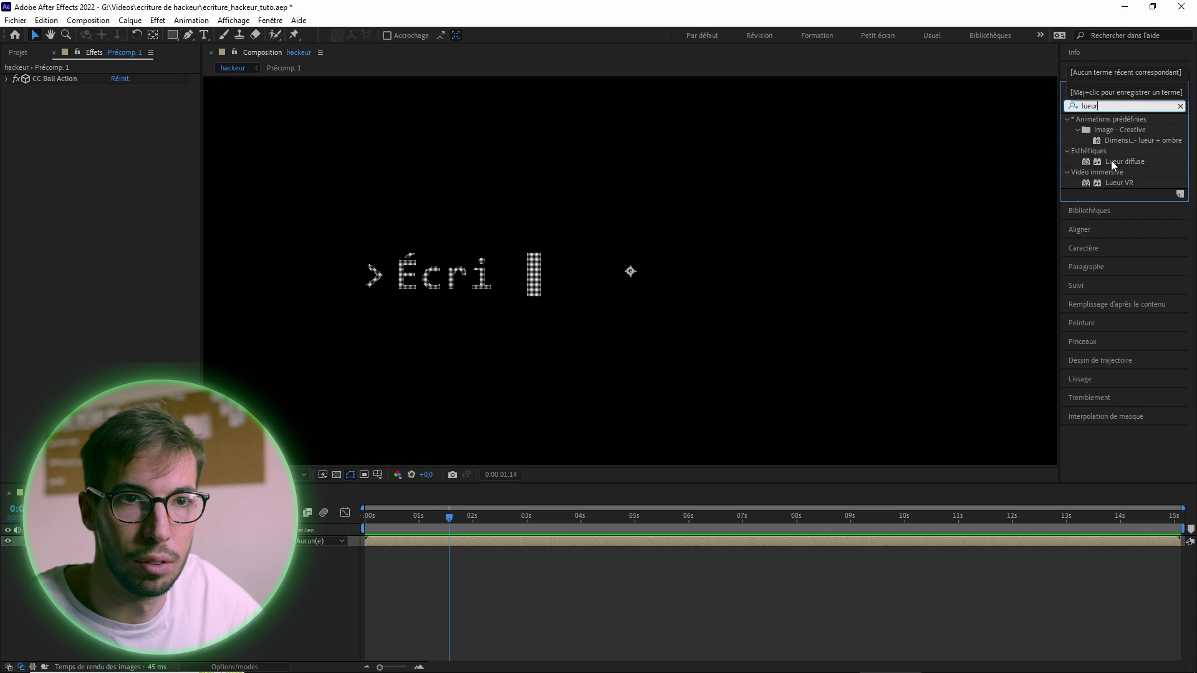
drag(1124, 161, 119, 232)
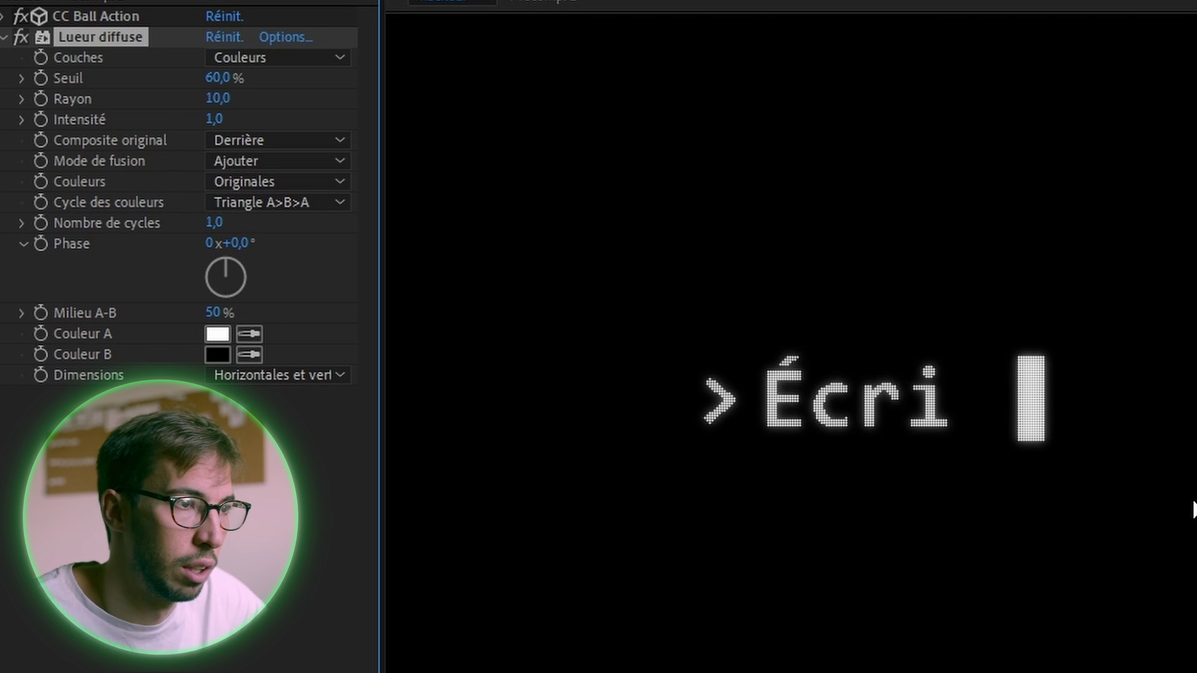
Step: Set the Couleurs option of Lueur diffuse to A et B, with a turquoise green Couleur A and a bright green Couleur B
click(238, 178)
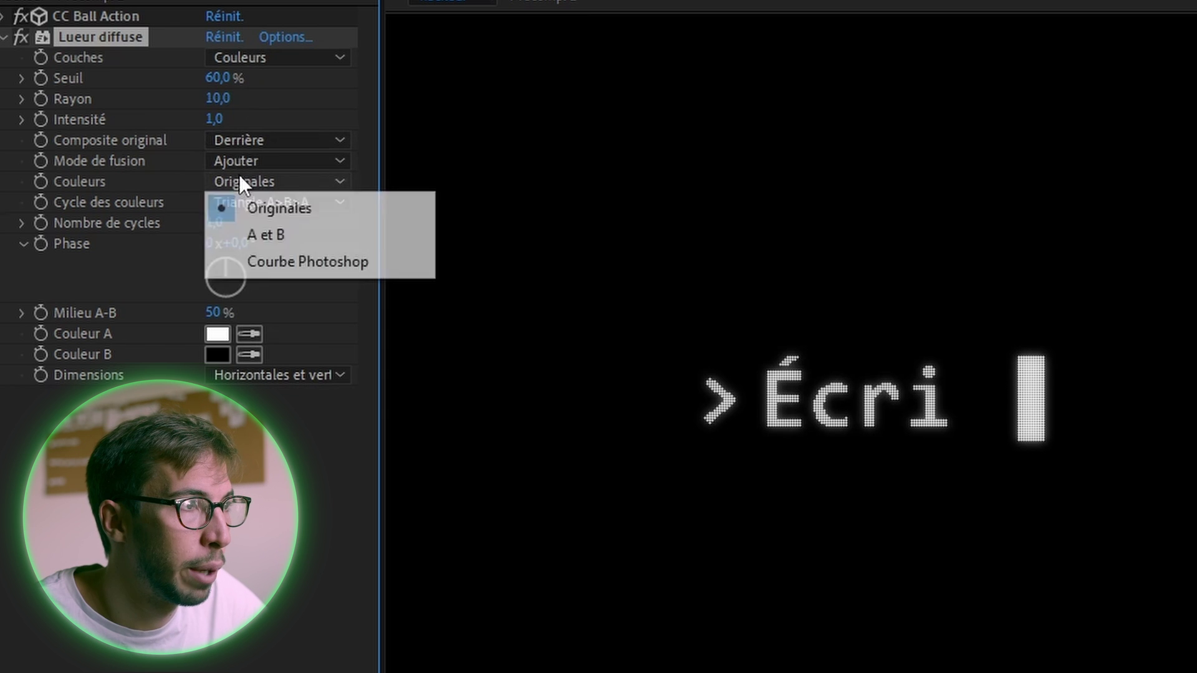
click(270, 232)
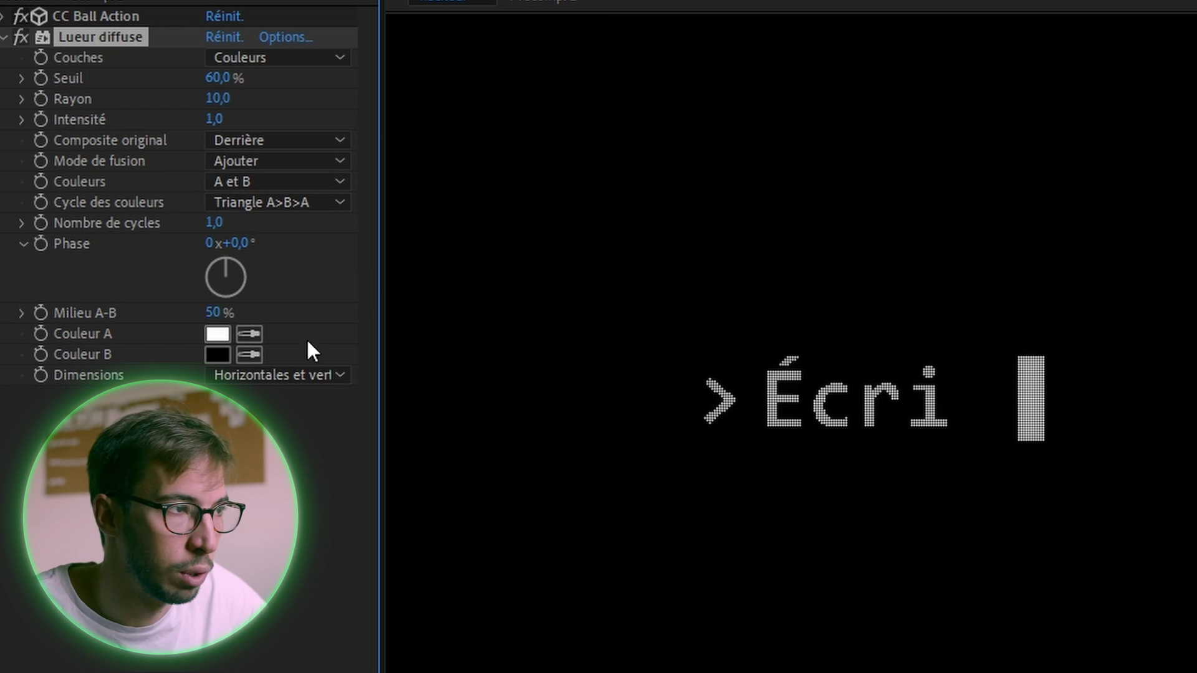
click(227, 339)
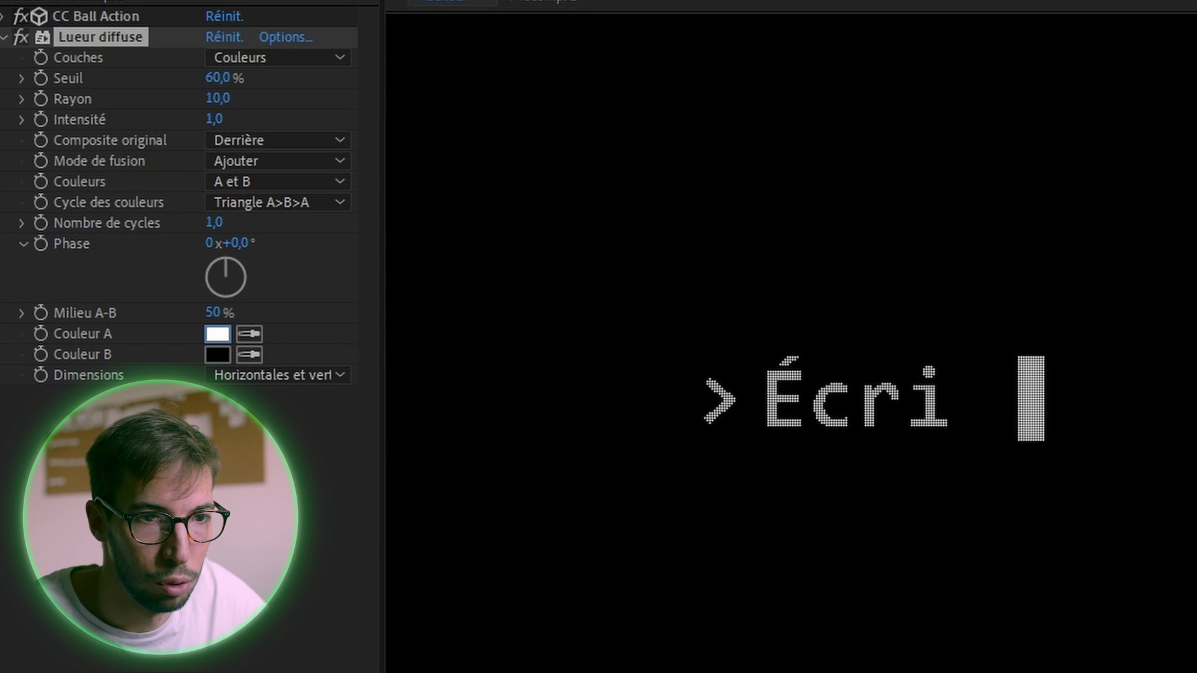
key(ctrl+v)
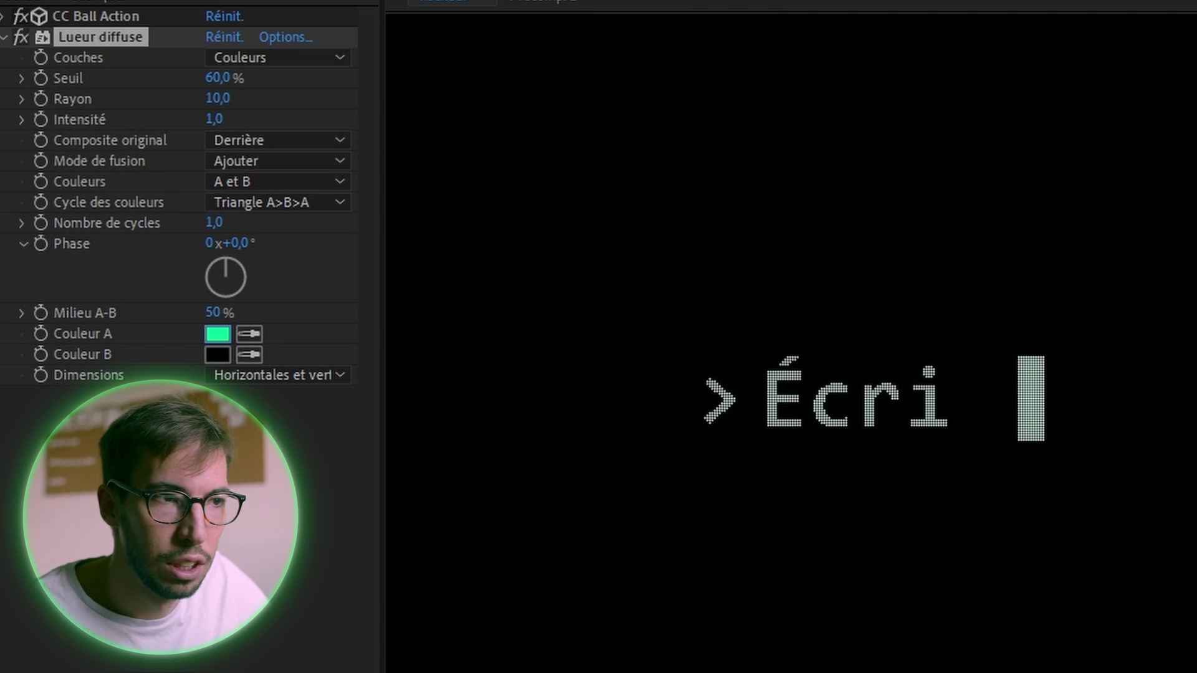
key(Return)
click(218, 354)
key(ctrl+v)
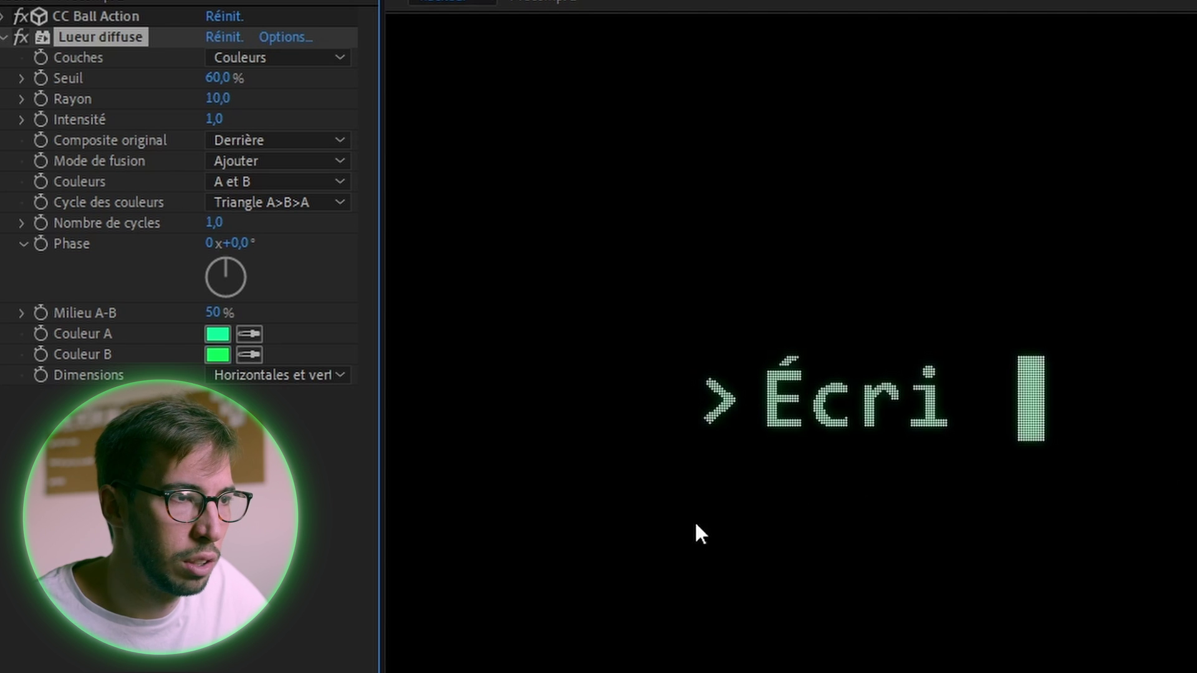
Step: Set the Seuil of Lueur diffuse to 65,1 % and its Rayon to 17, and collapse the effect
drag(215, 78, 220, 78)
mouse_move(218, 98)
mouse_down()
mouse_move(236, 94)
mouse_move(224, 98)
mouse_up()
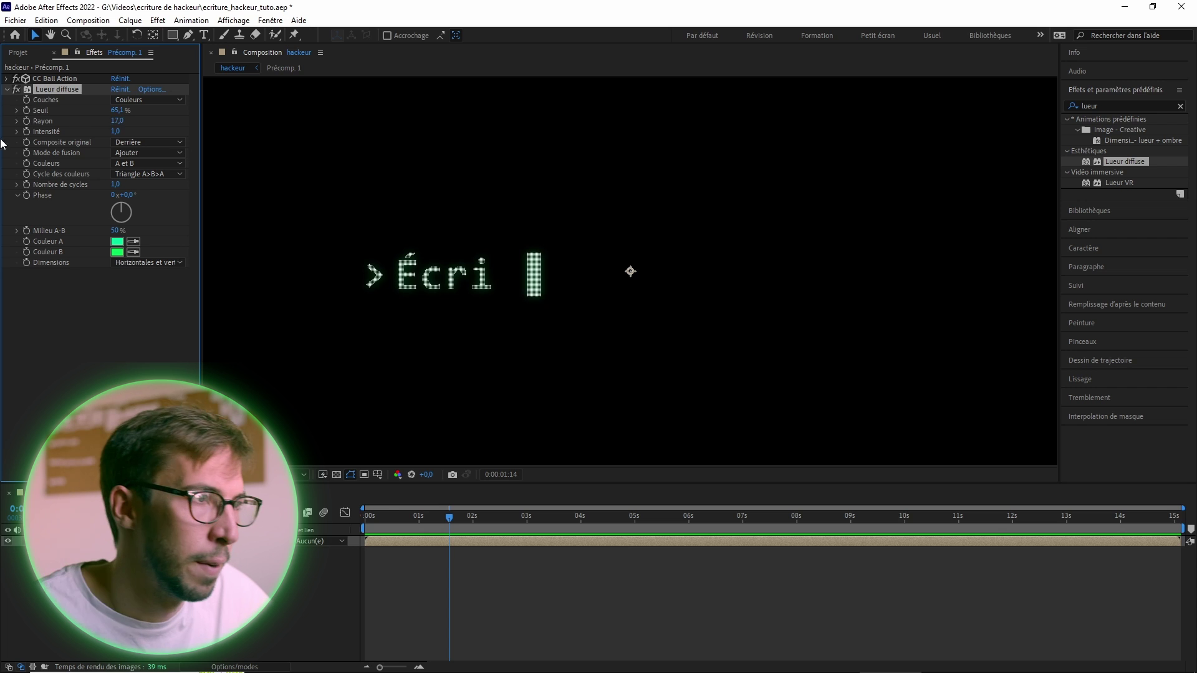
click(6, 90)
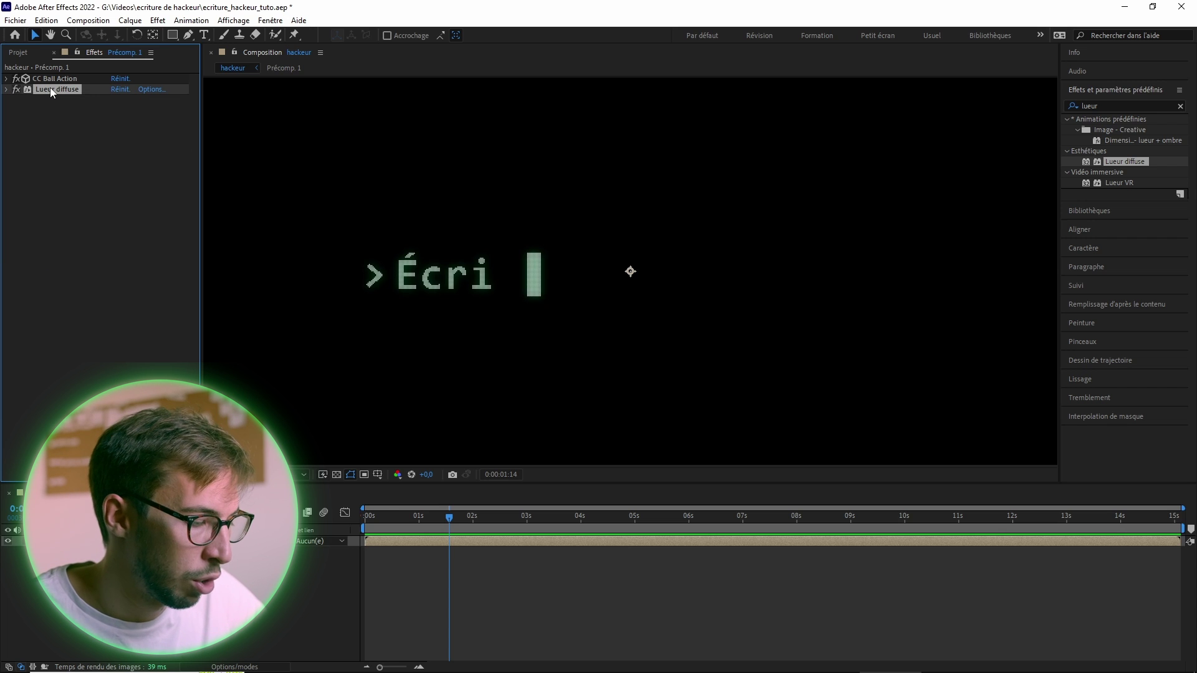
Step: Duplicate Lueur diffuse and set the copy's Rayon to 74, Couleur A to 00FF12 and Seuil to 65,9 %
key(ctrl+d)
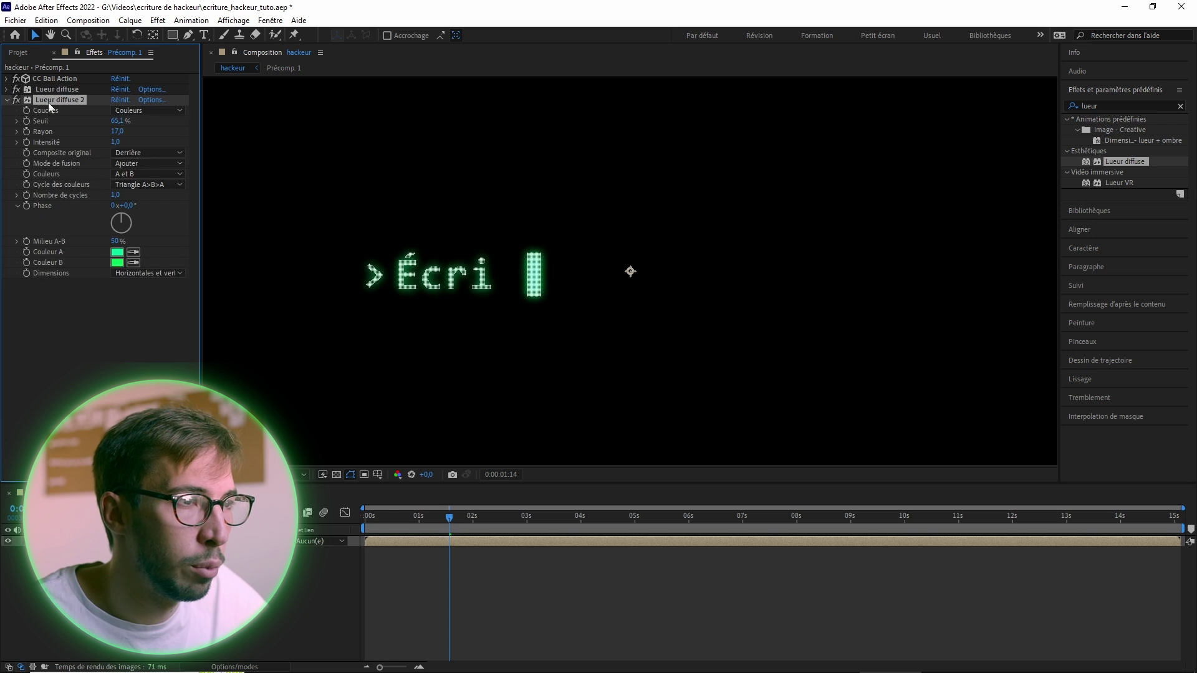
drag(116, 131, 137, 130)
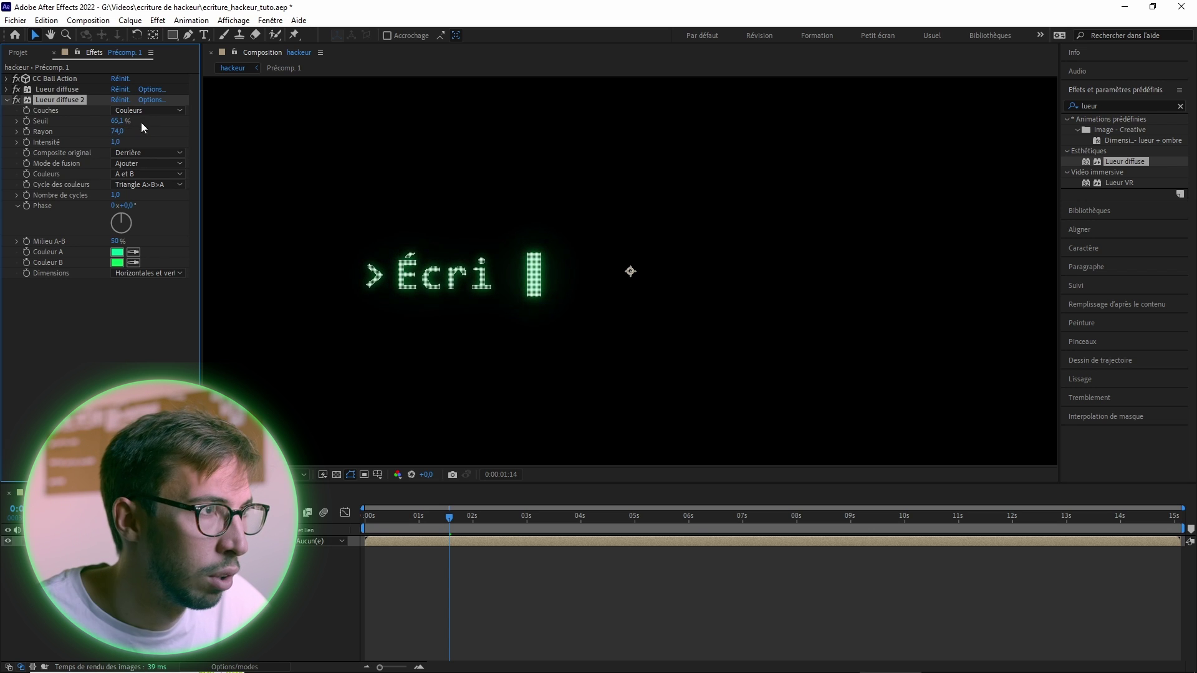
click(116, 252)
drag(968, 378, 964, 393)
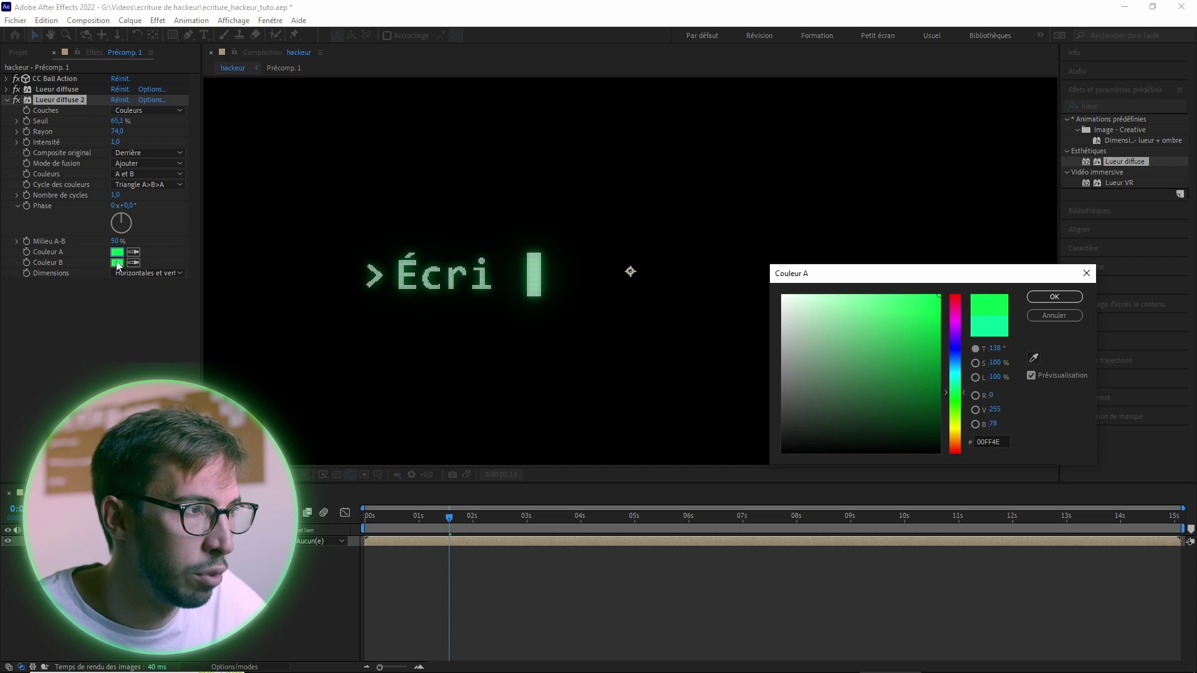
click(961, 397)
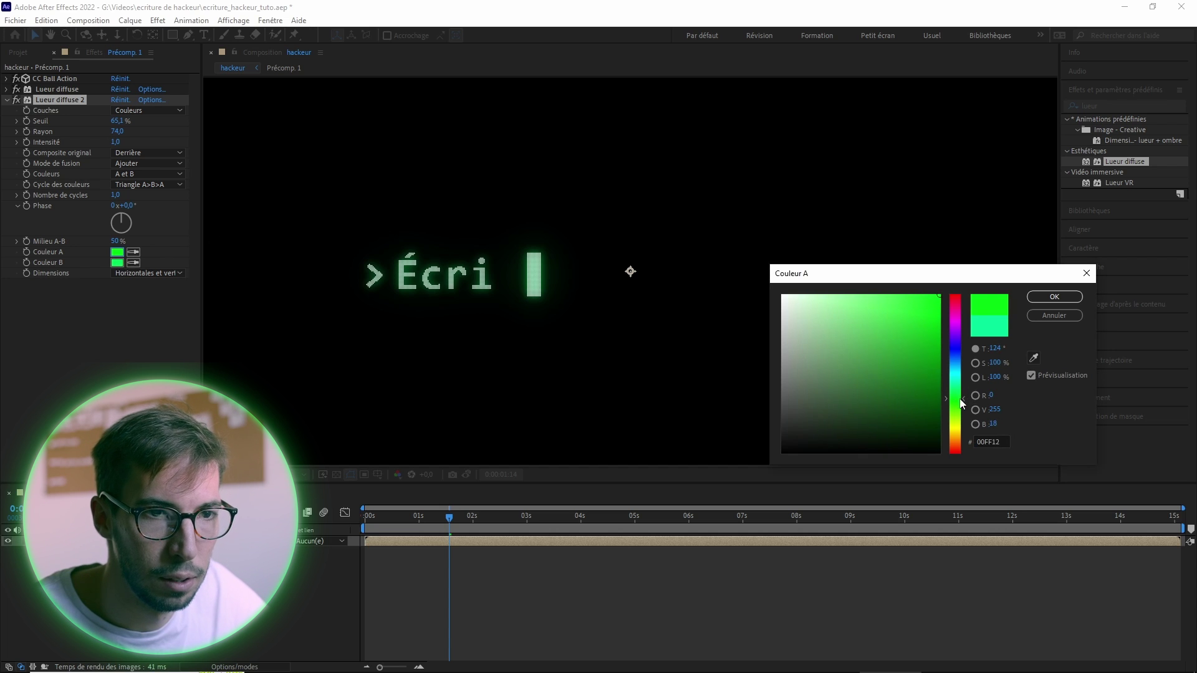
click(1054, 296)
drag(122, 124, 133, 123)
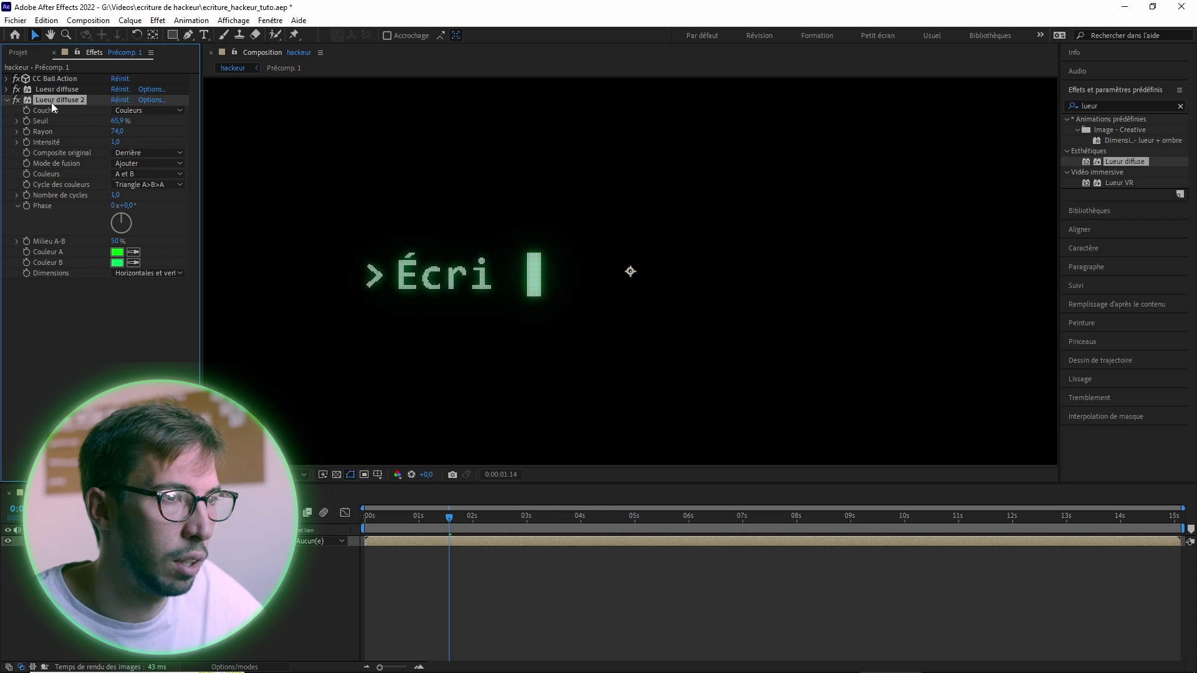
Step: Duplicate Lueur diffuse 2, set the new copy's Rayon to 92 and Seuil to 62,4 %, and collapse the glow effects
key(ctrl+d)
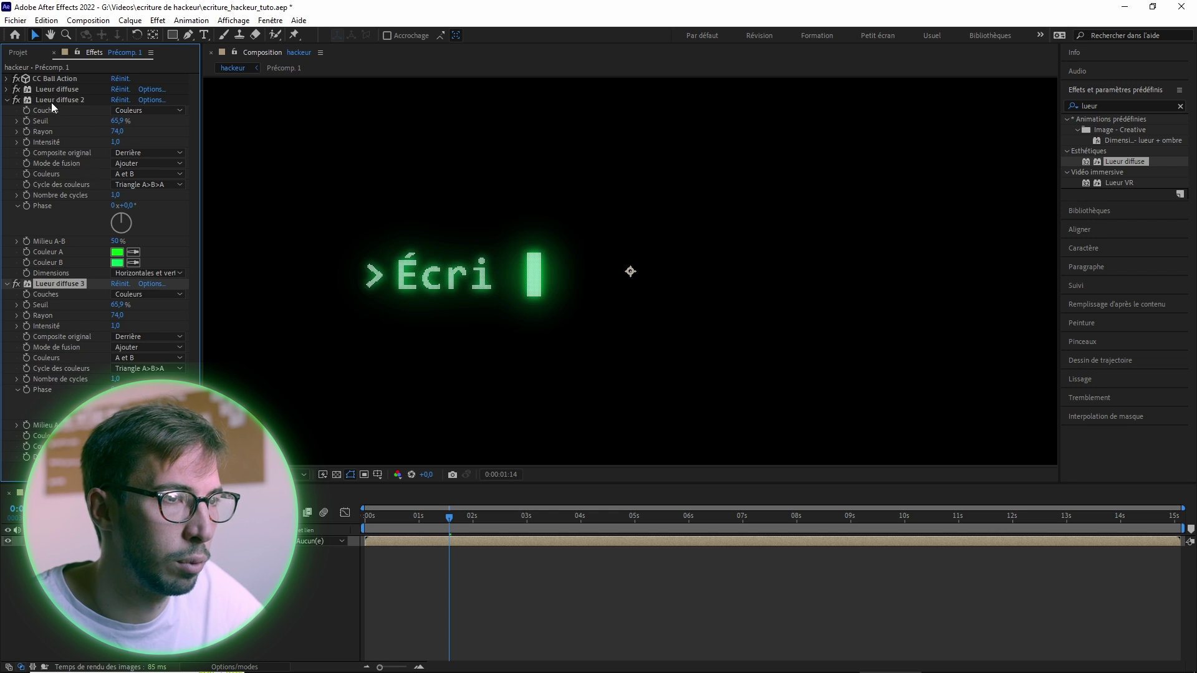
click(8, 284)
click(8, 285)
drag(116, 314, 86, 311)
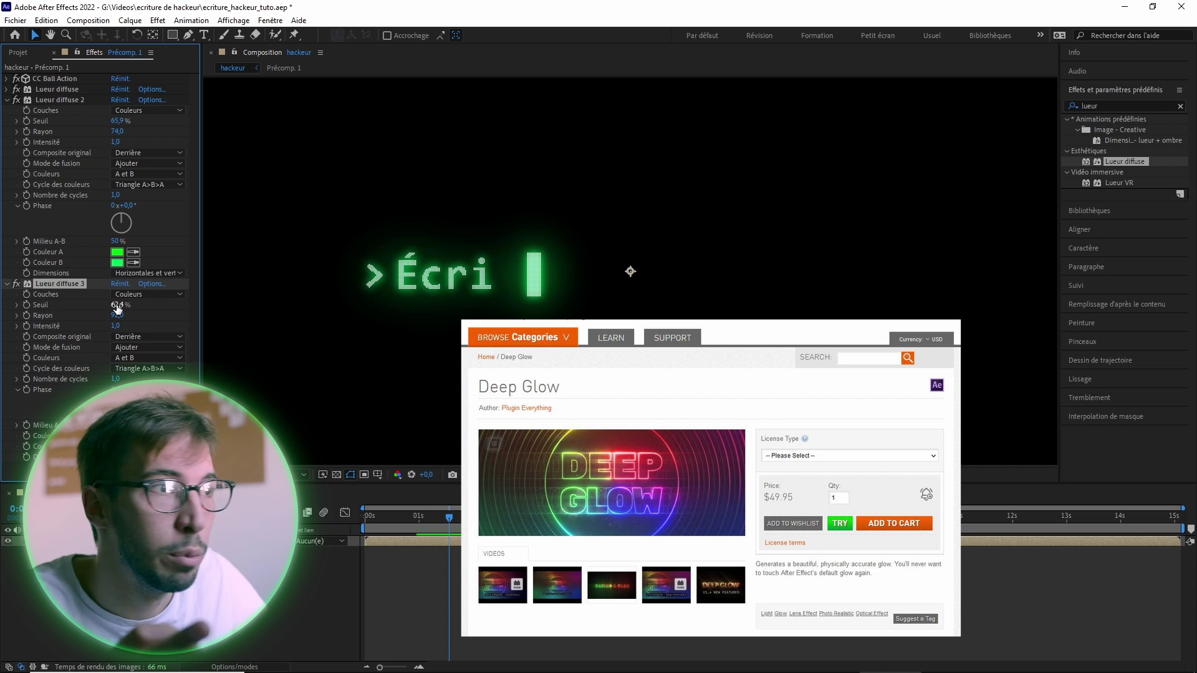
click(7, 100)
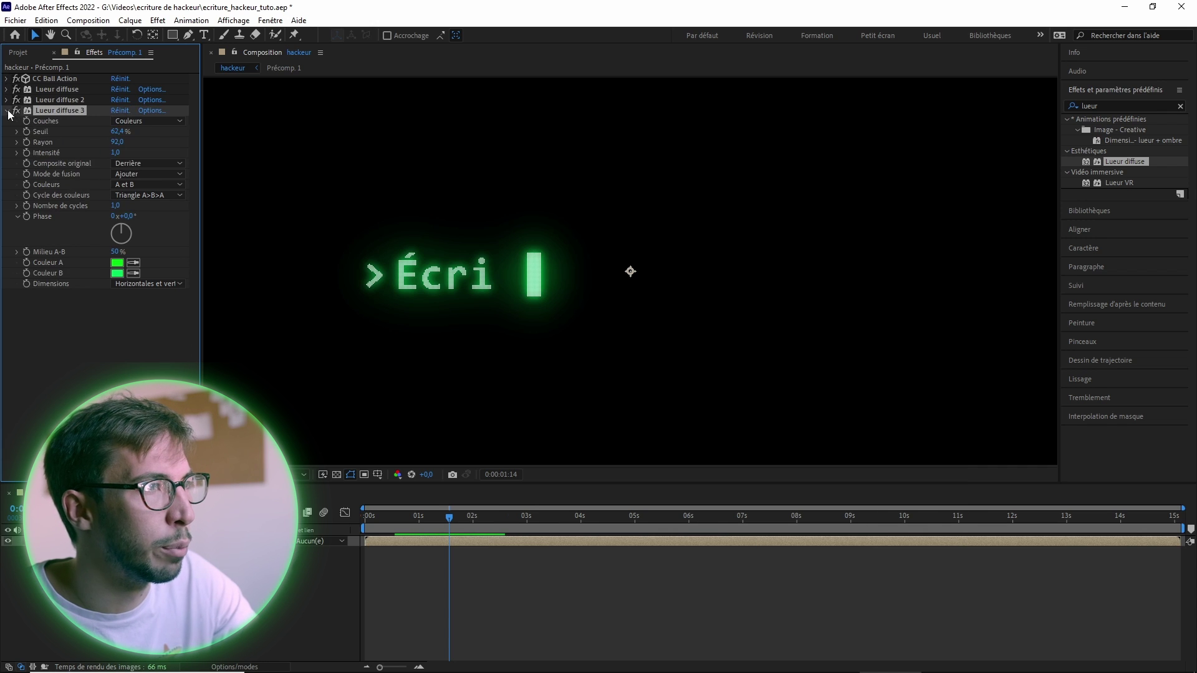
click(8, 111)
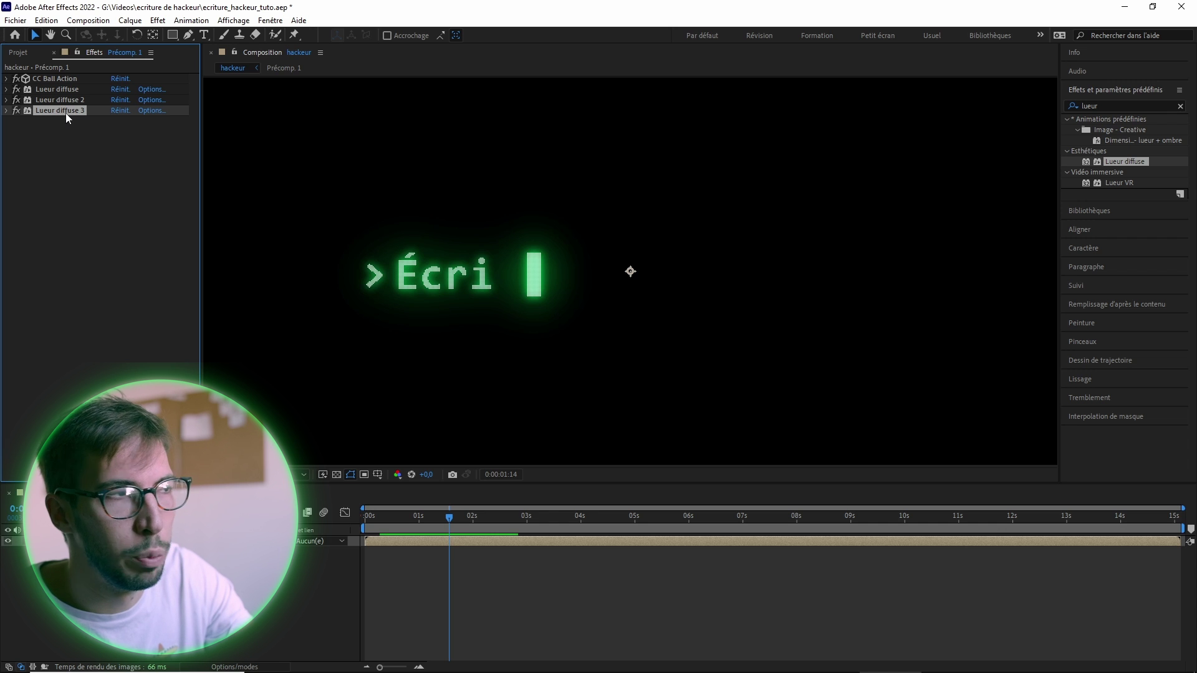